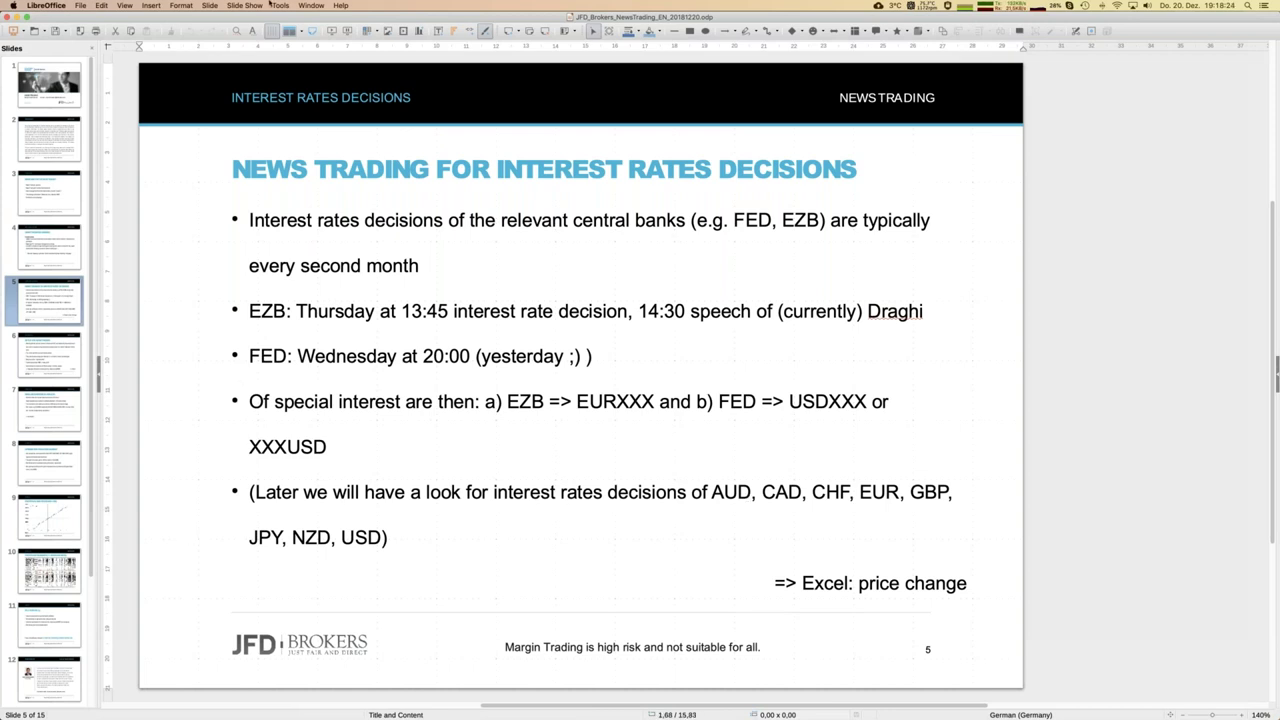
# Switch to the EURUSD_M5_Filter_V1_fl1_Detail.ods spreadsheet and view the chart on its EURUSD_M5_Filter_V1_fl1_Detail sheet
pyautogui.click(312, 6)
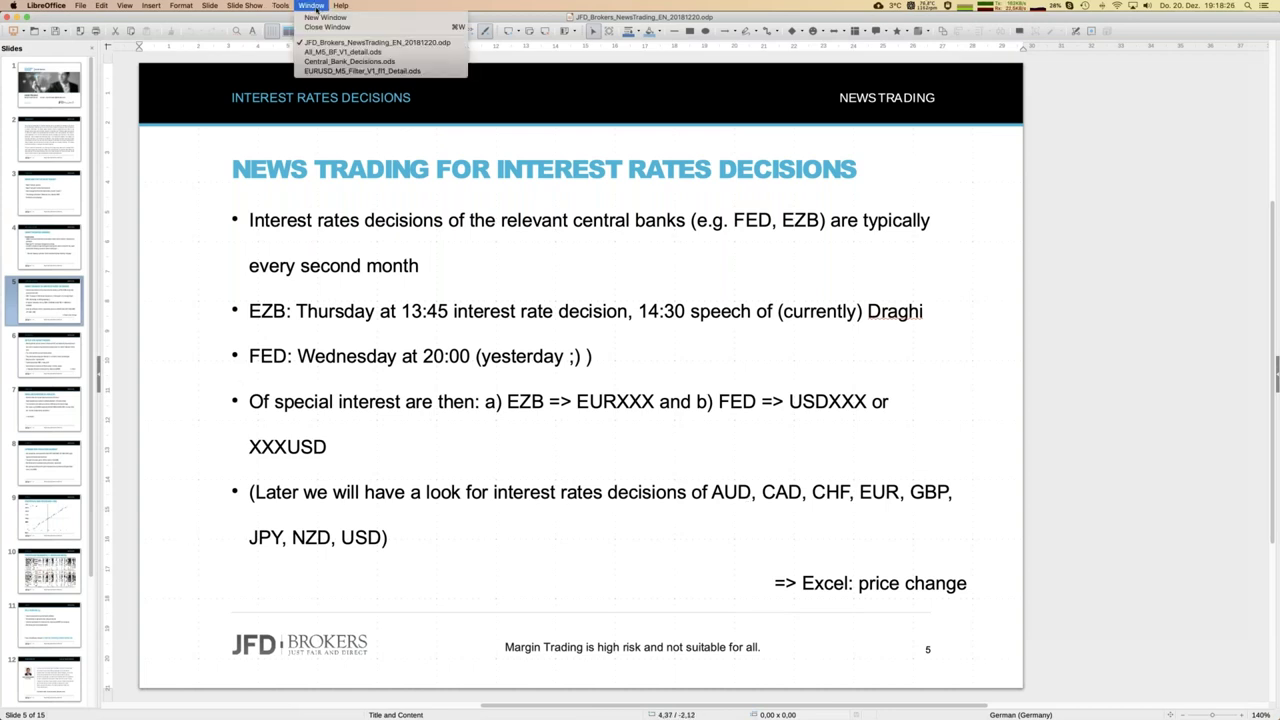
pyautogui.click(326, 71)
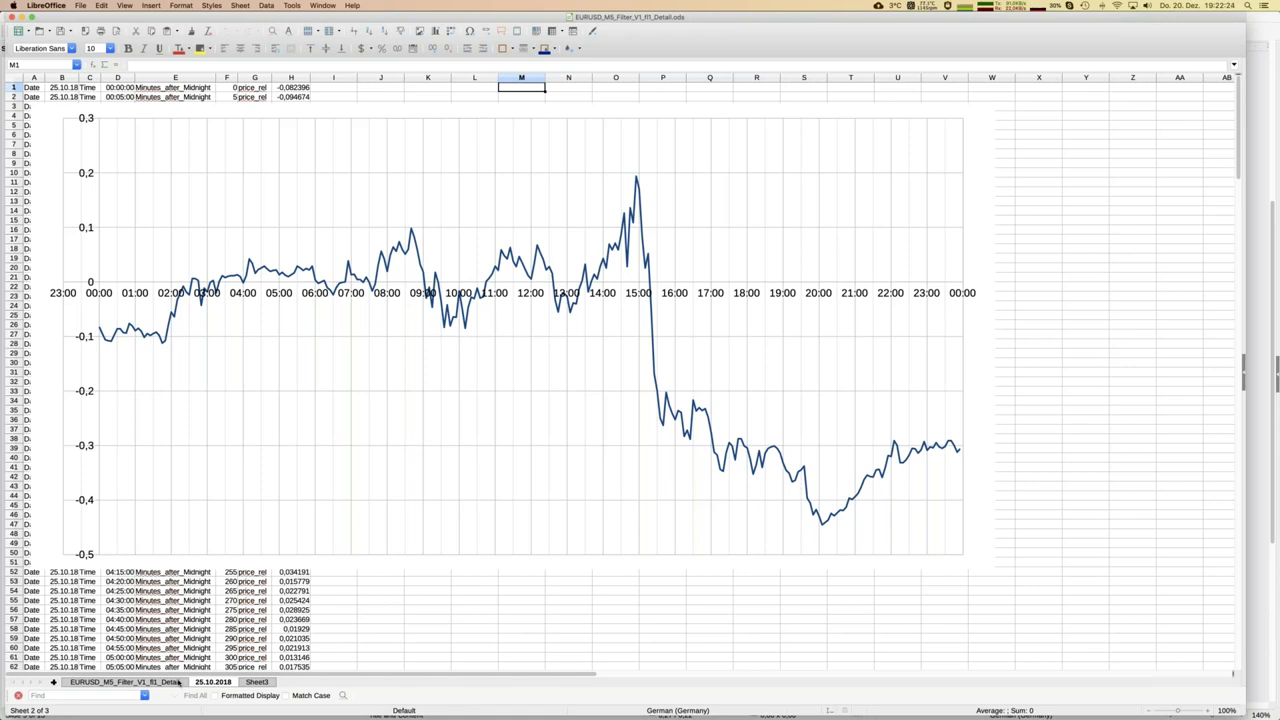
pyautogui.click(178, 682)
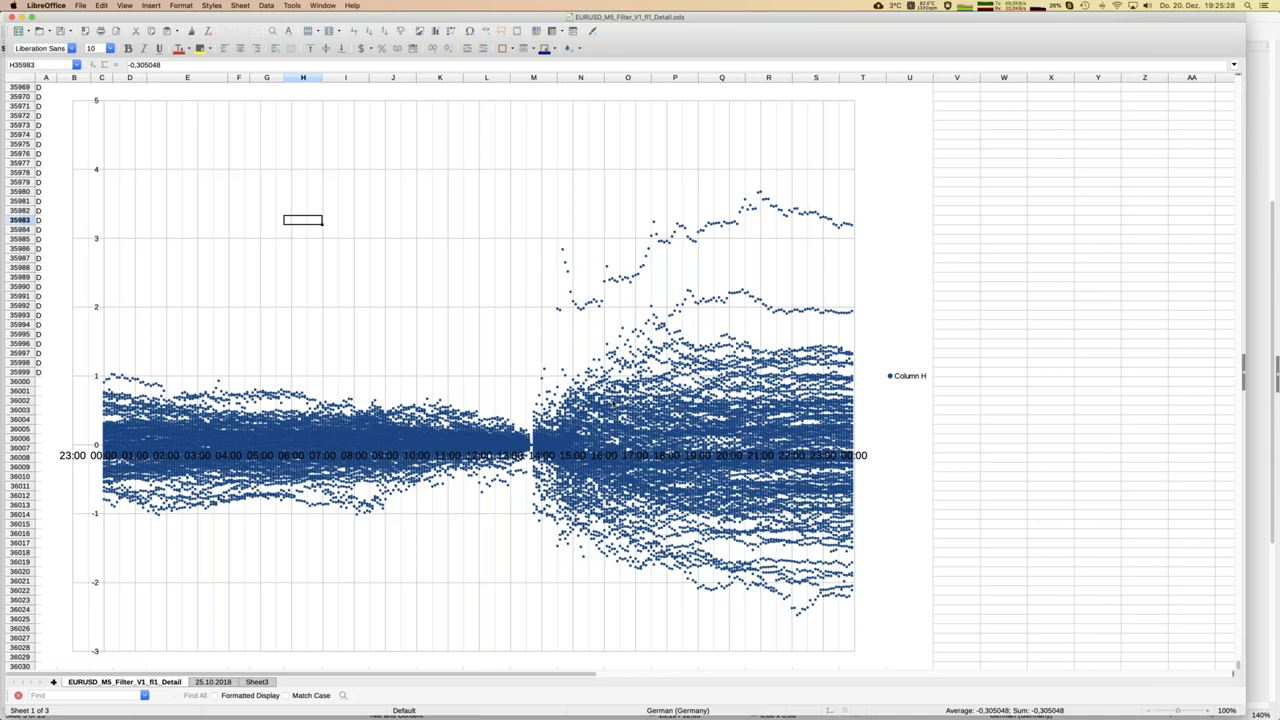
# Leave the price-change spreadsheet and return to the JFD_Brokers_NewsTrading_EN_20181220.odp presentation
pyautogui.moveTo(3, 270)
pyautogui.click(1022, 143)
pyautogui.click(81, 6)
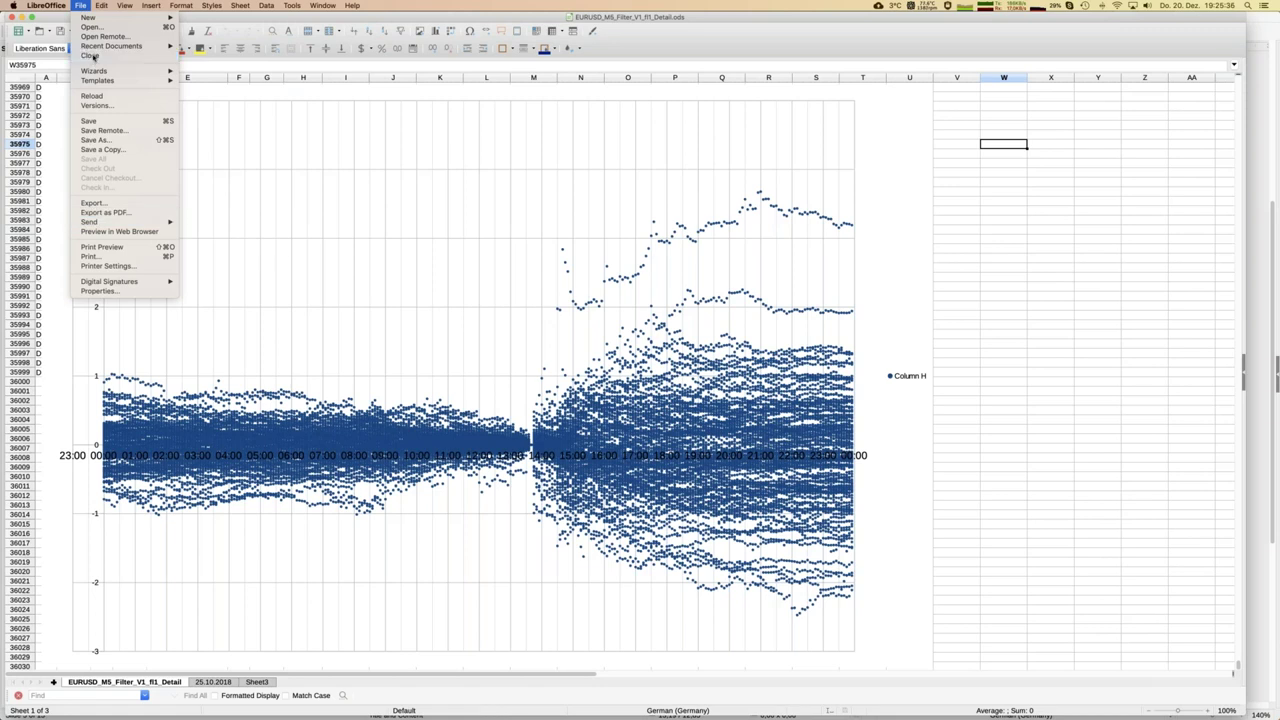
pyautogui.press('Escape')
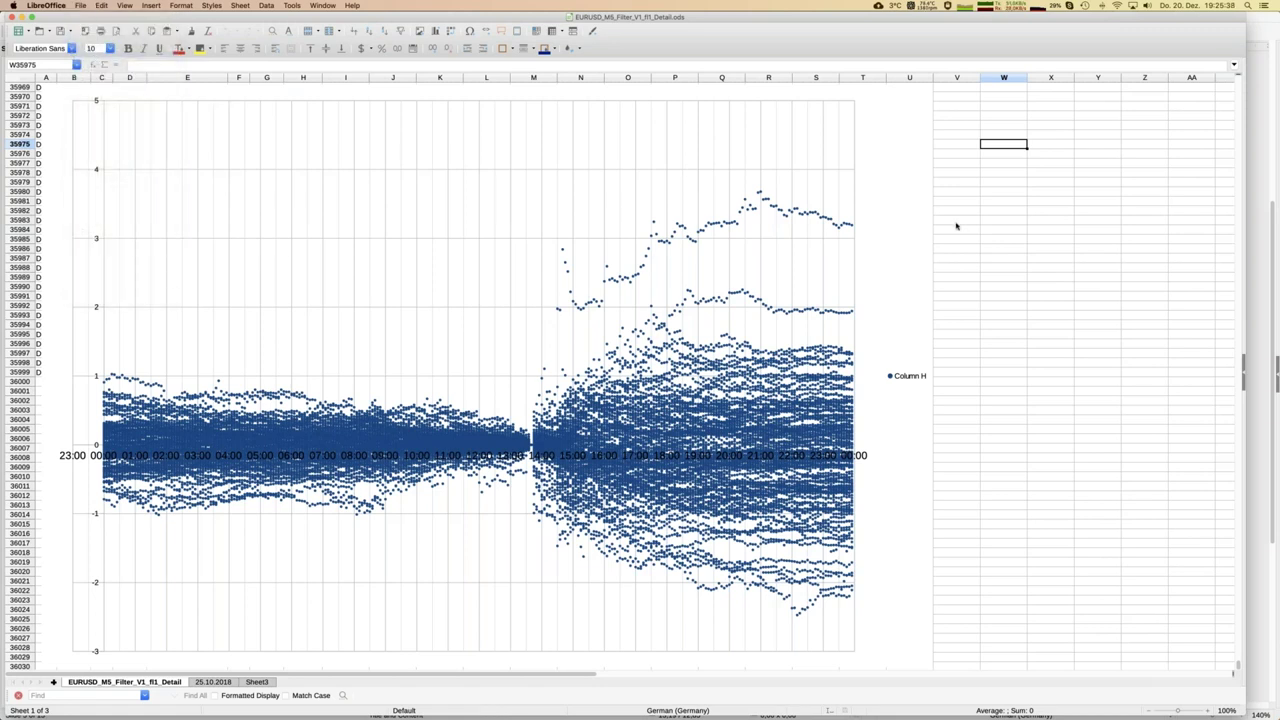
pyautogui.press('super+grave')
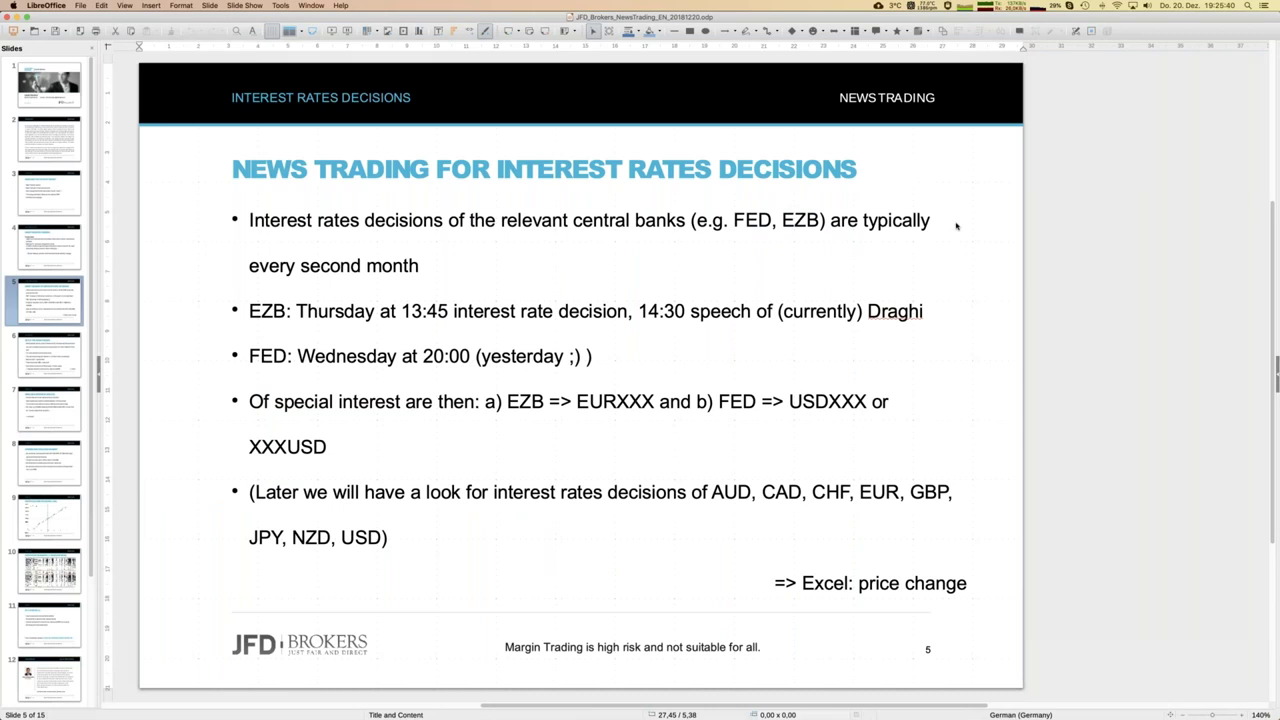
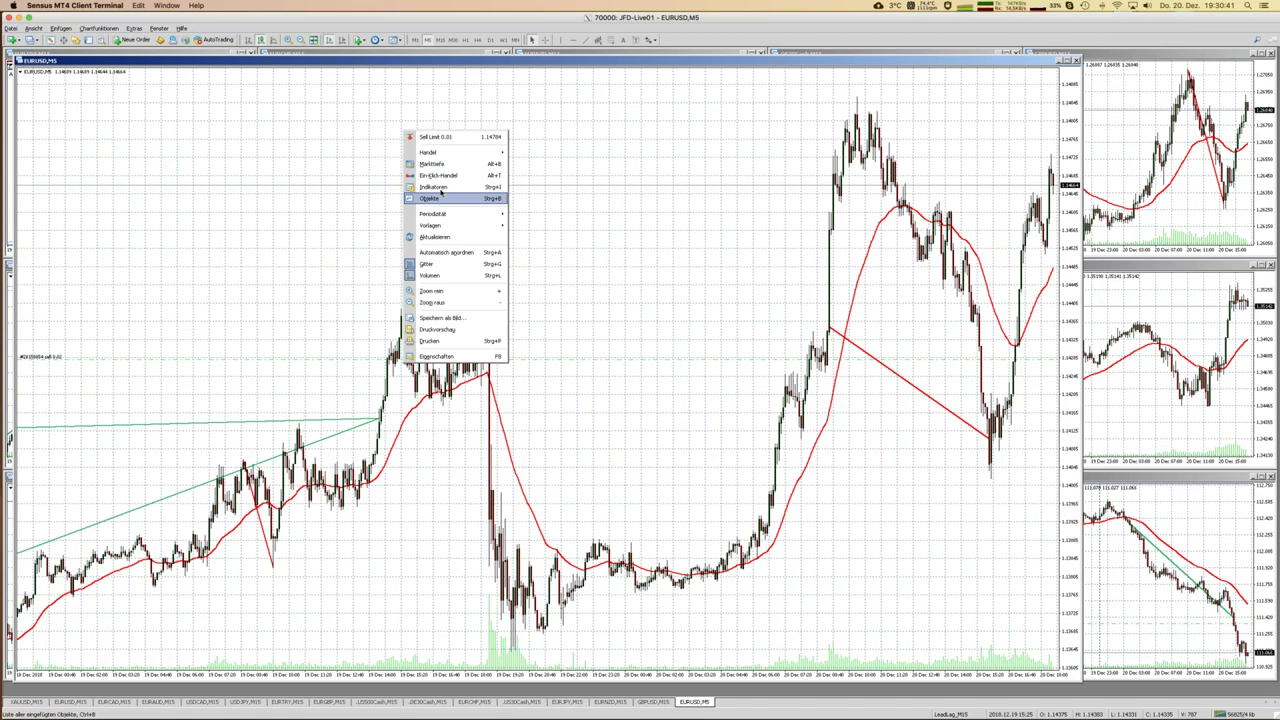
# Delete all indicators from the EURUSD,M5 chart, including JFD-HistoryOrders, and close the indicator list
pyautogui.click(436, 187)
pyautogui.click(190, 107)
pyautogui.click(306, 116)
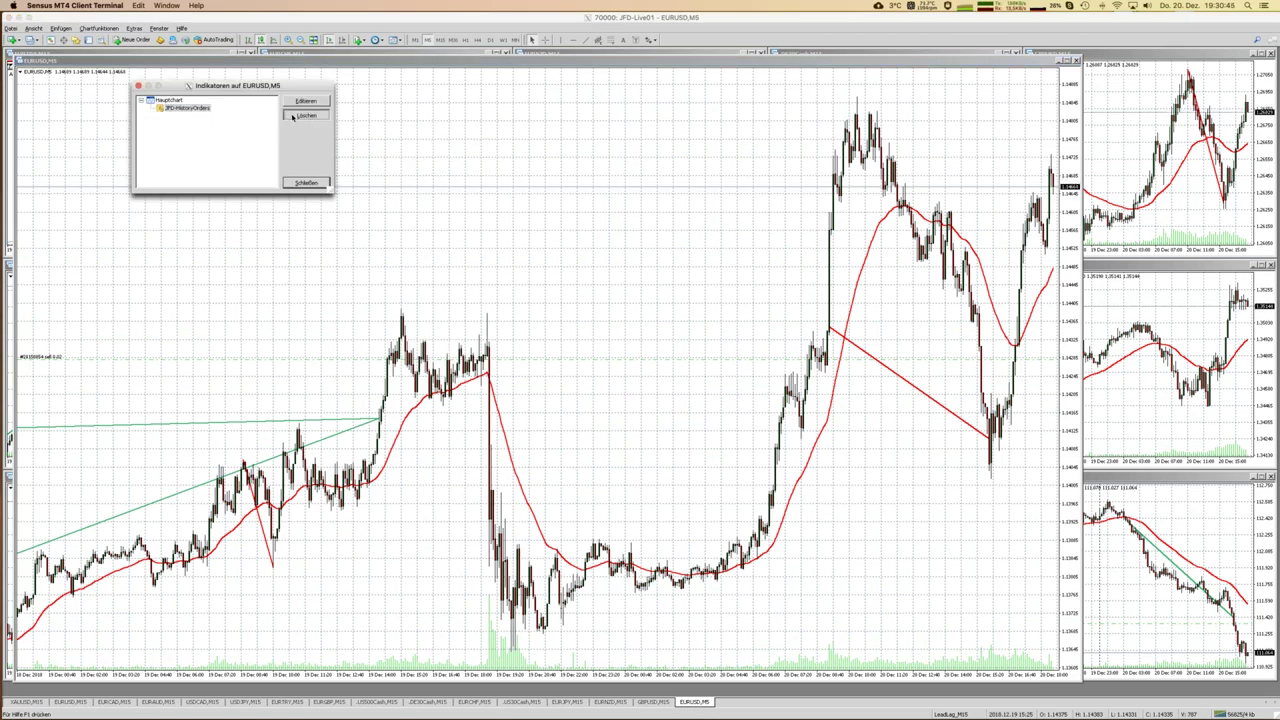
pyautogui.click(304, 182)
# Open the object list of the EURUSD,M5 chart and delete the last two trendlines in it one at a time
pyautogui.rightClick(354, 150)
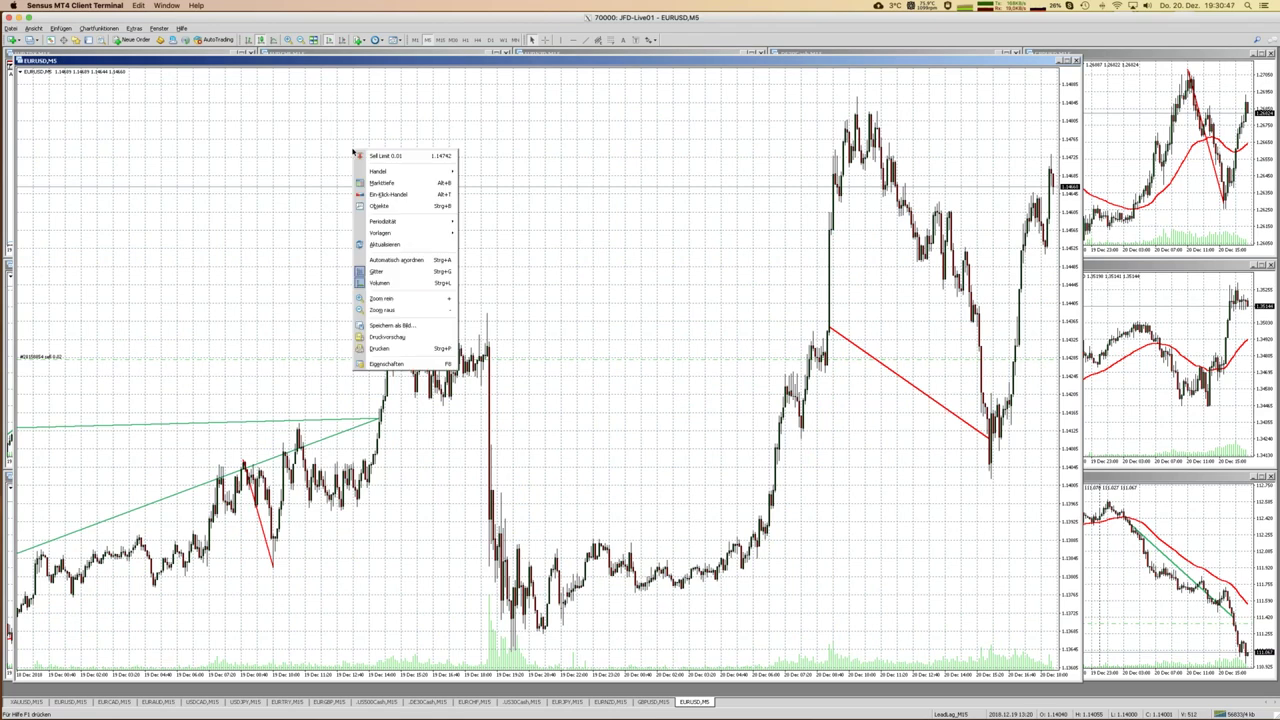
pyautogui.click(382, 206)
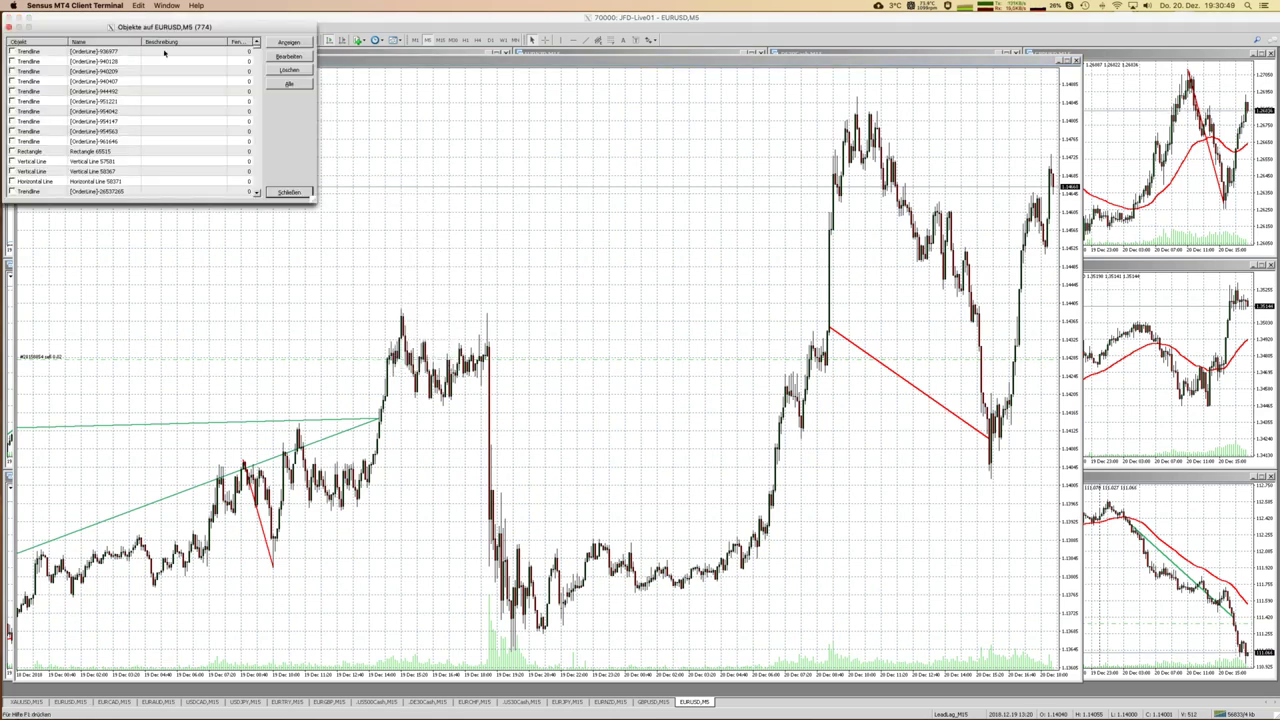
pyautogui.moveTo(257, 55); pyautogui.dragTo(258, 197)
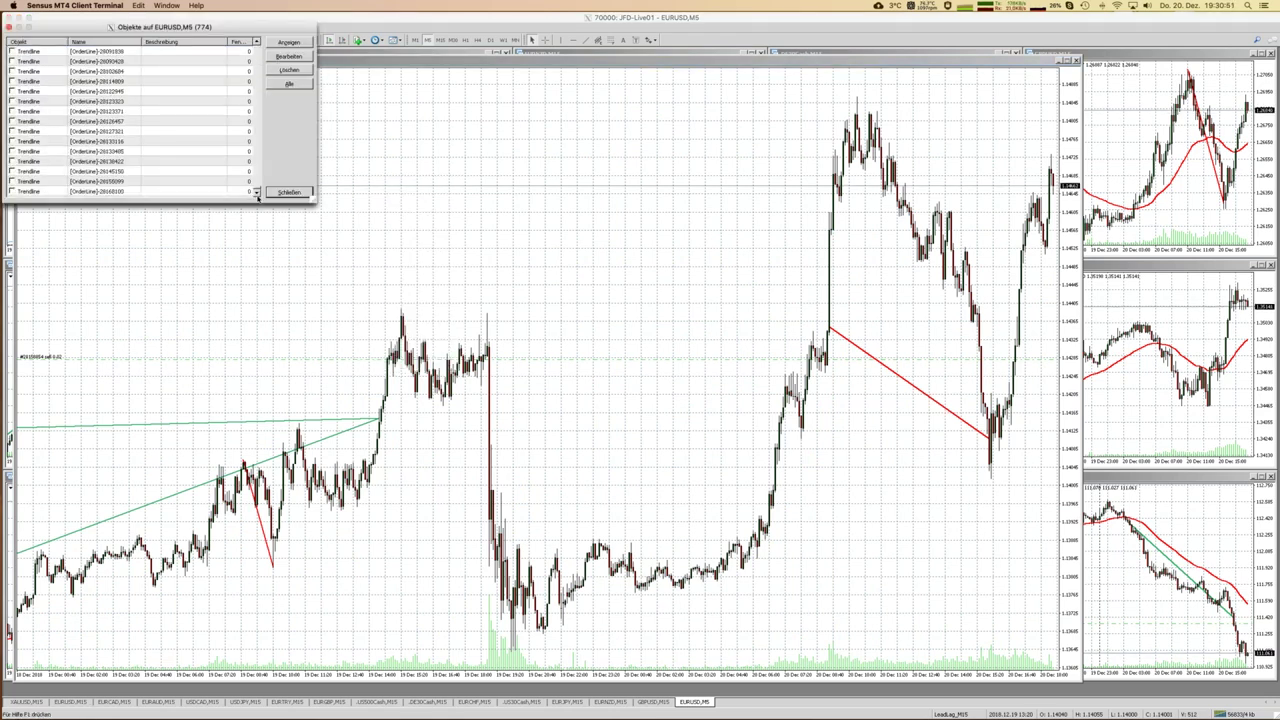
pyautogui.click(250, 191)
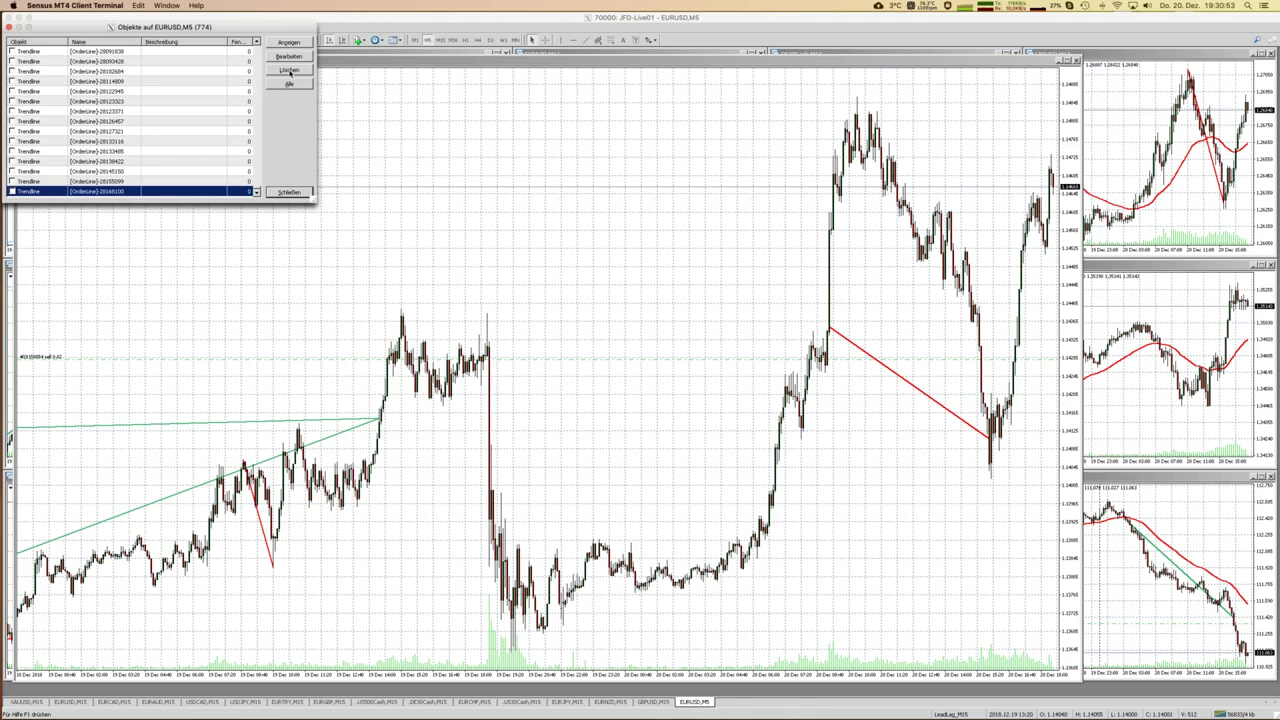
pyautogui.click(289, 71)
pyautogui.click(289, 71)
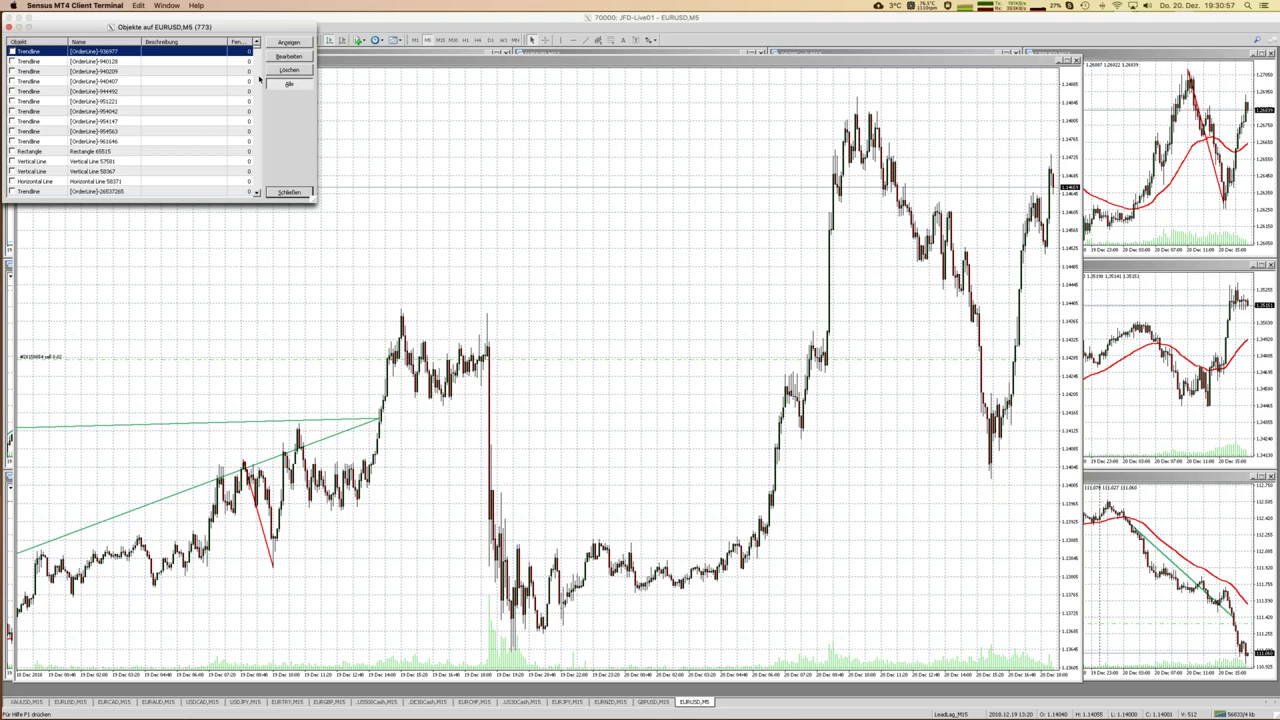
pyautogui.moveTo(257, 47); pyautogui.dragTo(258, 193)
pyautogui.click(206, 193)
pyautogui.click(289, 70)
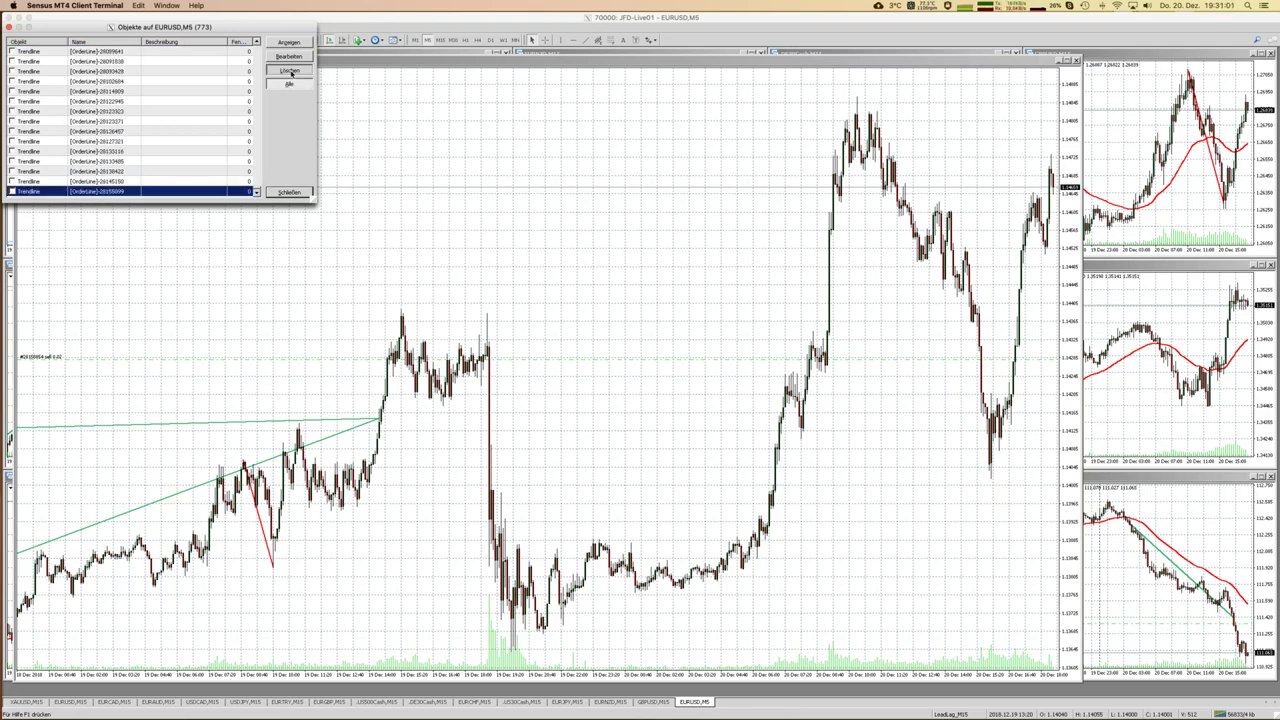
# Try to select the whole range of remaining chart objects from the first list entry to the last
pyautogui.click(289, 85)
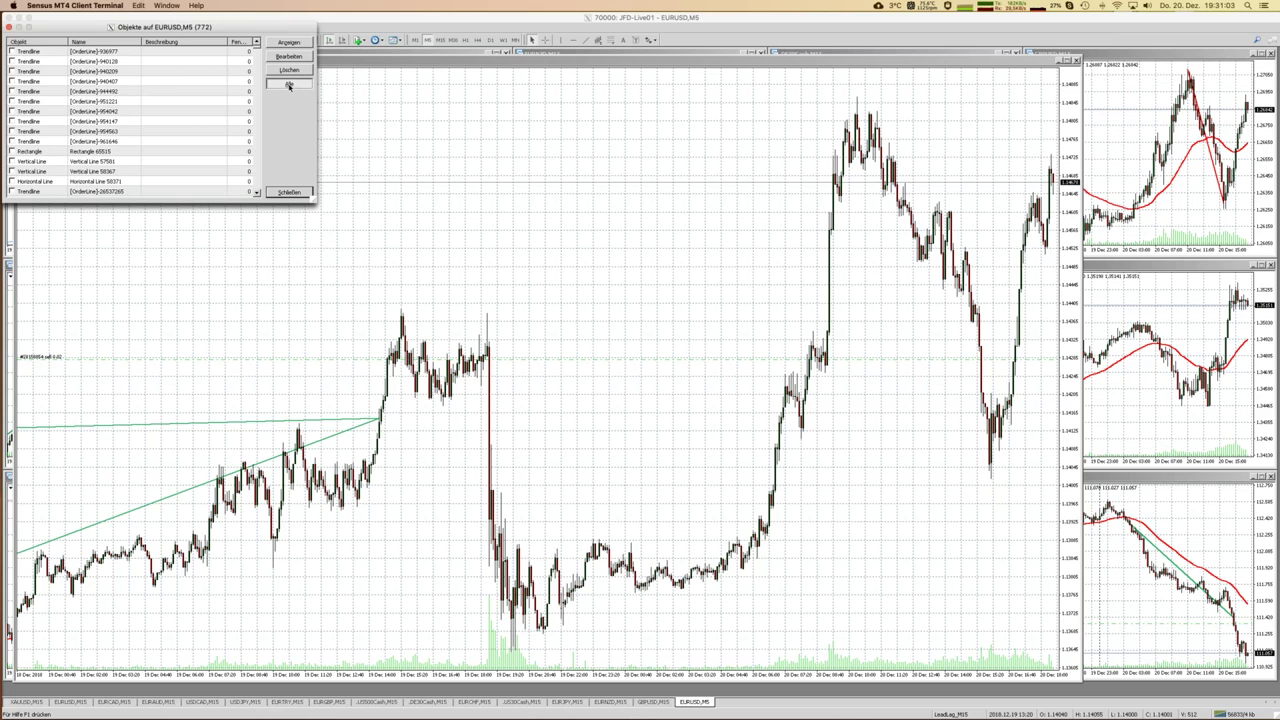
pyautogui.click(225, 52)
pyautogui.click(256, 68)
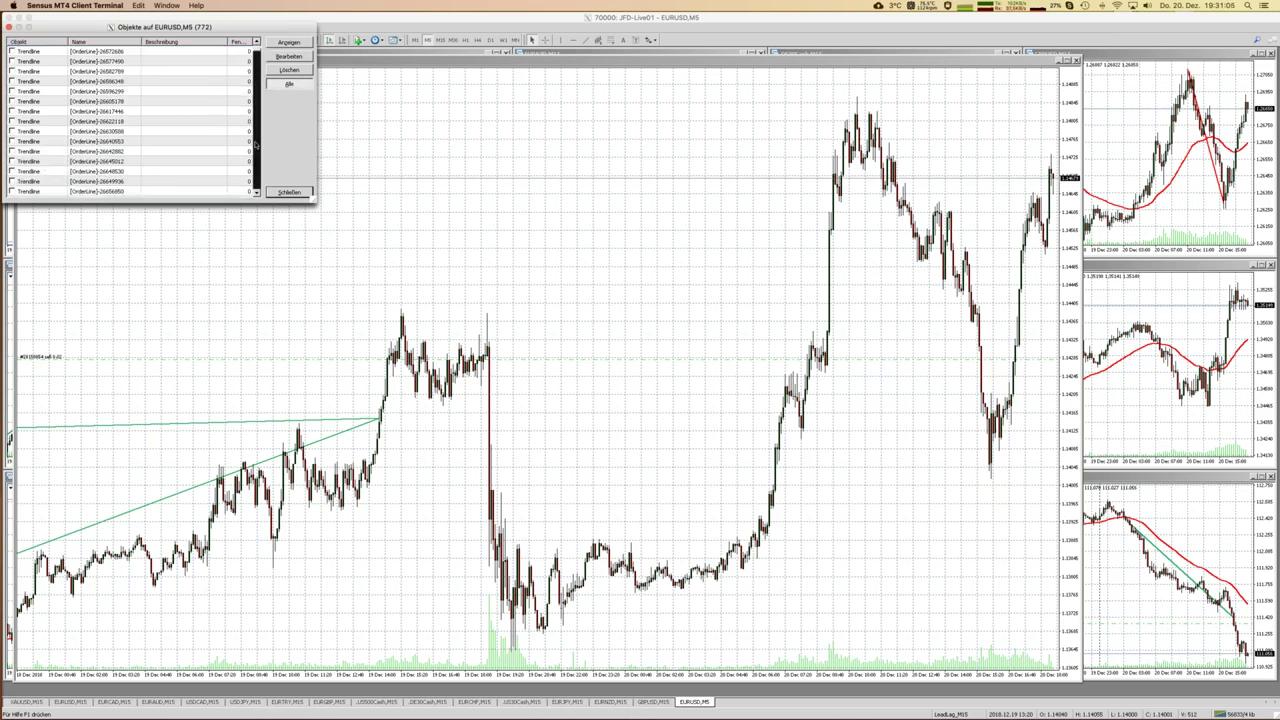
pyautogui.click(256, 68)
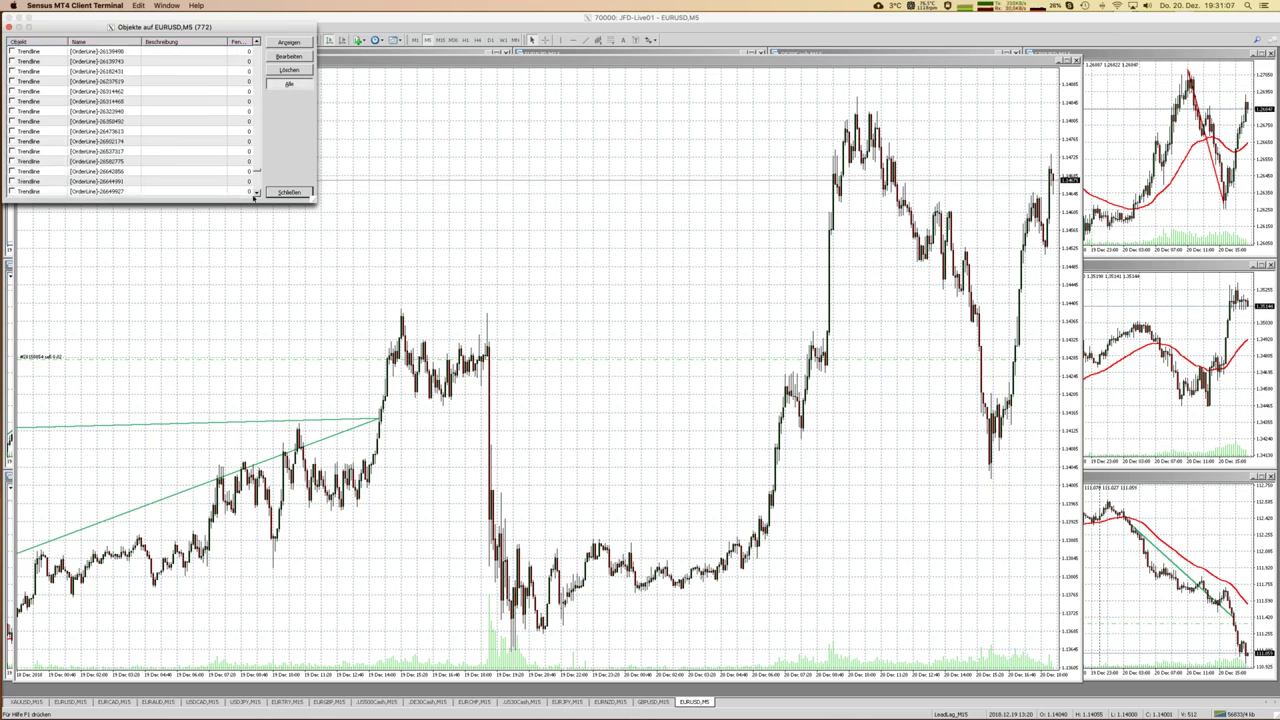
pyautogui.click(214, 190)
pyautogui.click(216, 62)
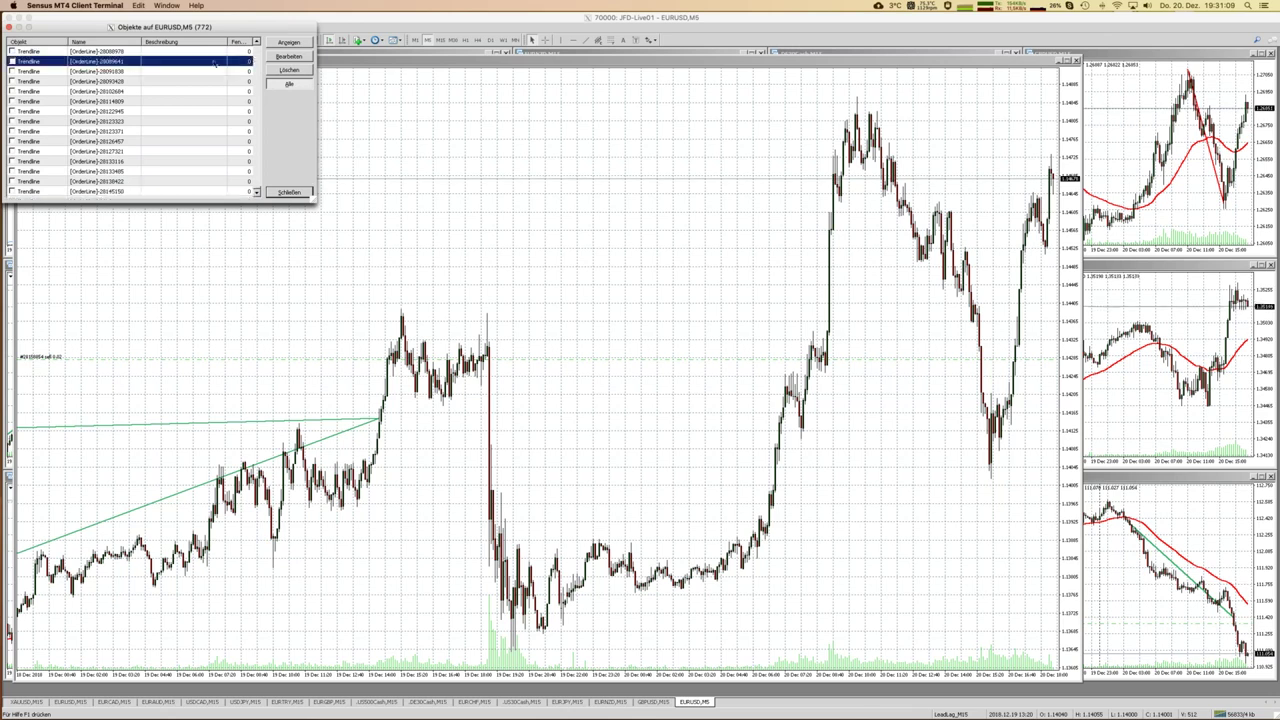
pyautogui.click(256, 186)
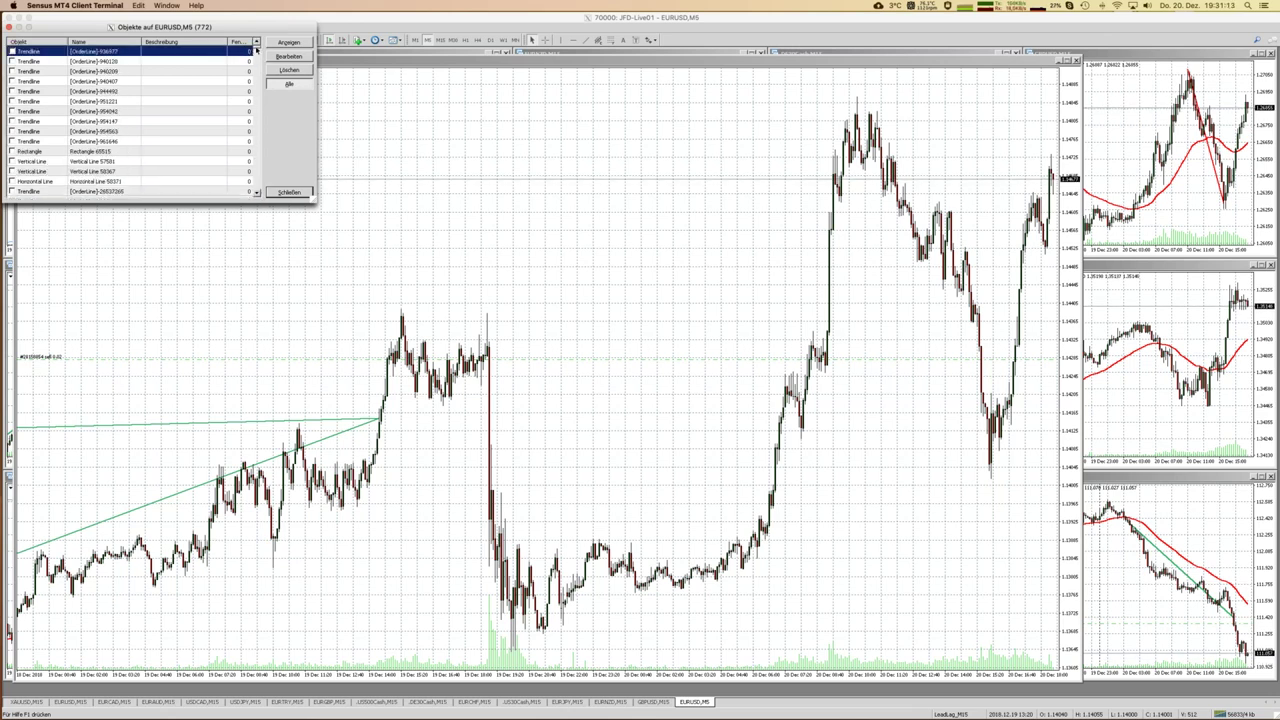
pyautogui.click(258, 138)
pyautogui.scroll(-15, 199, 196)
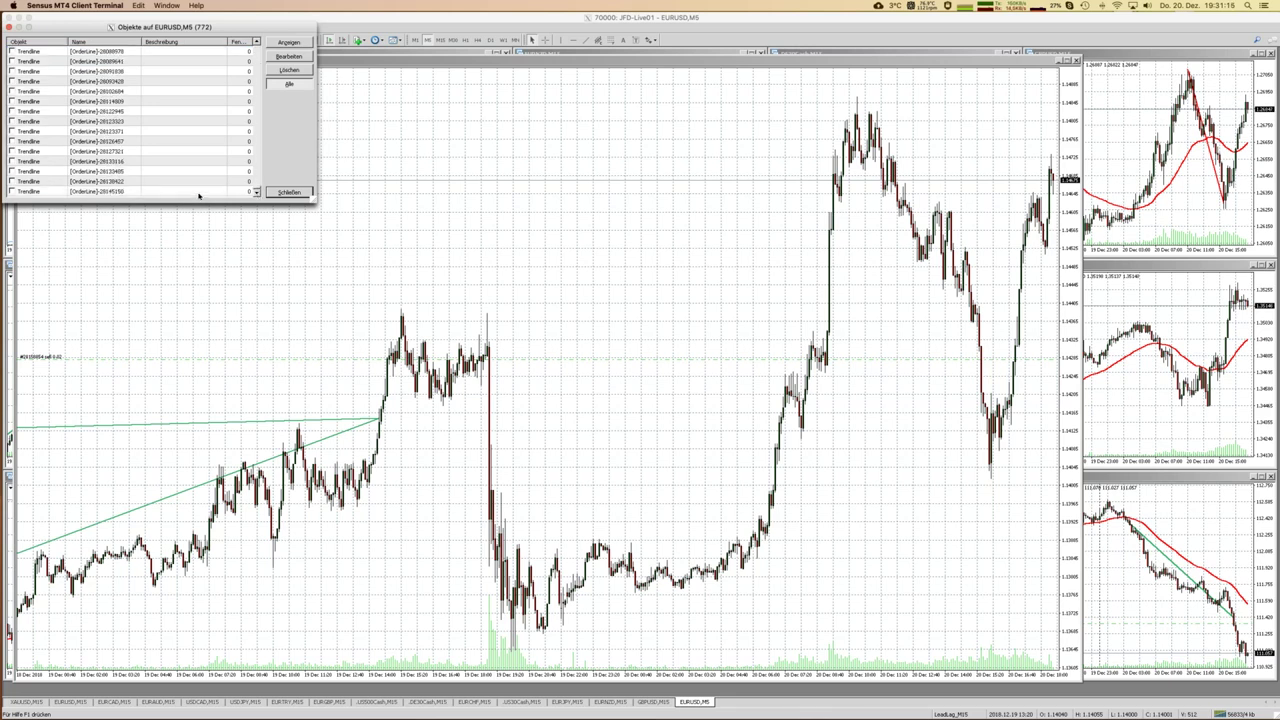
# Select all remaining objects of the EURUSD,M5 chart, delete them and close the object list
pyautogui.click(197, 191)
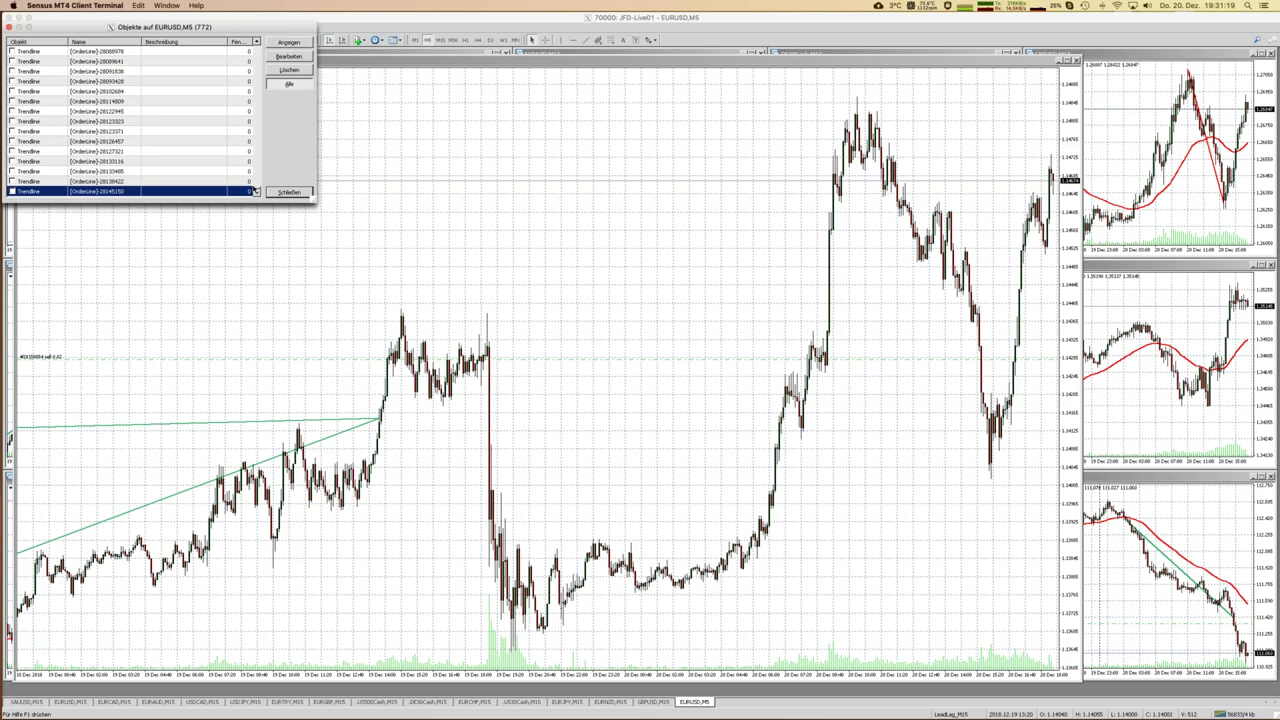
pyautogui.click(256, 50)
pyautogui.click(289, 84)
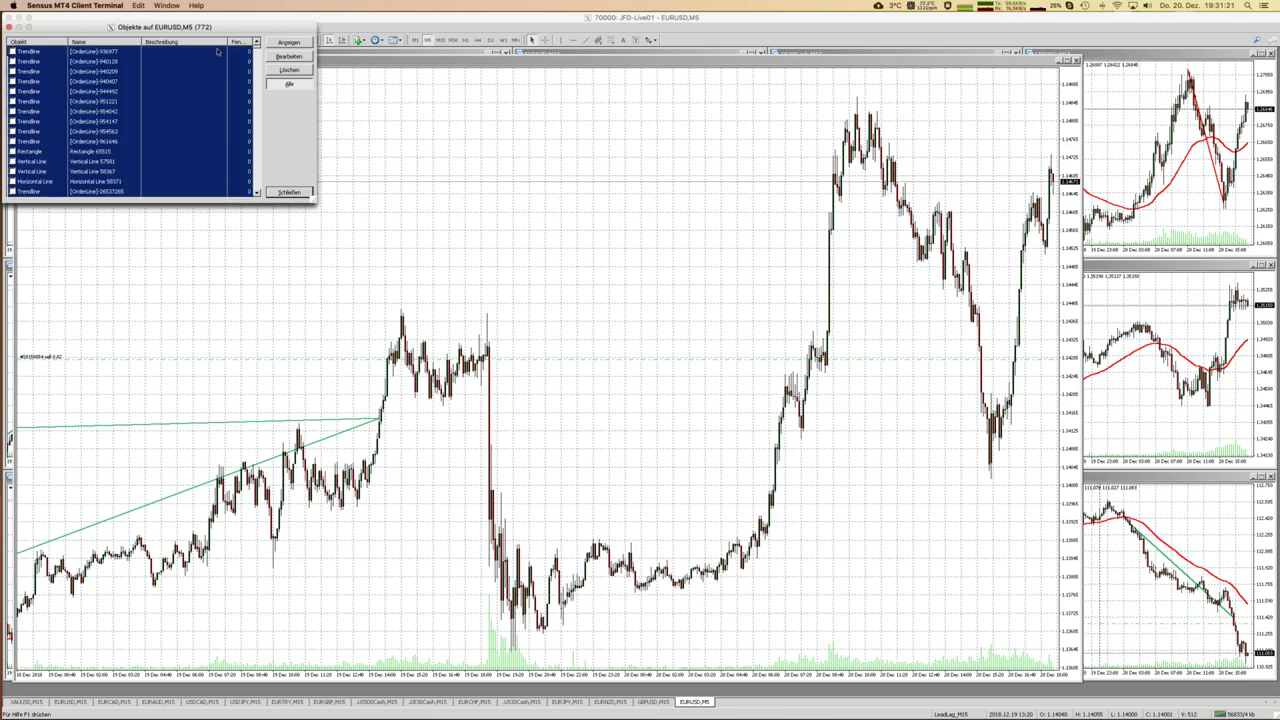
pyautogui.click(299, 72)
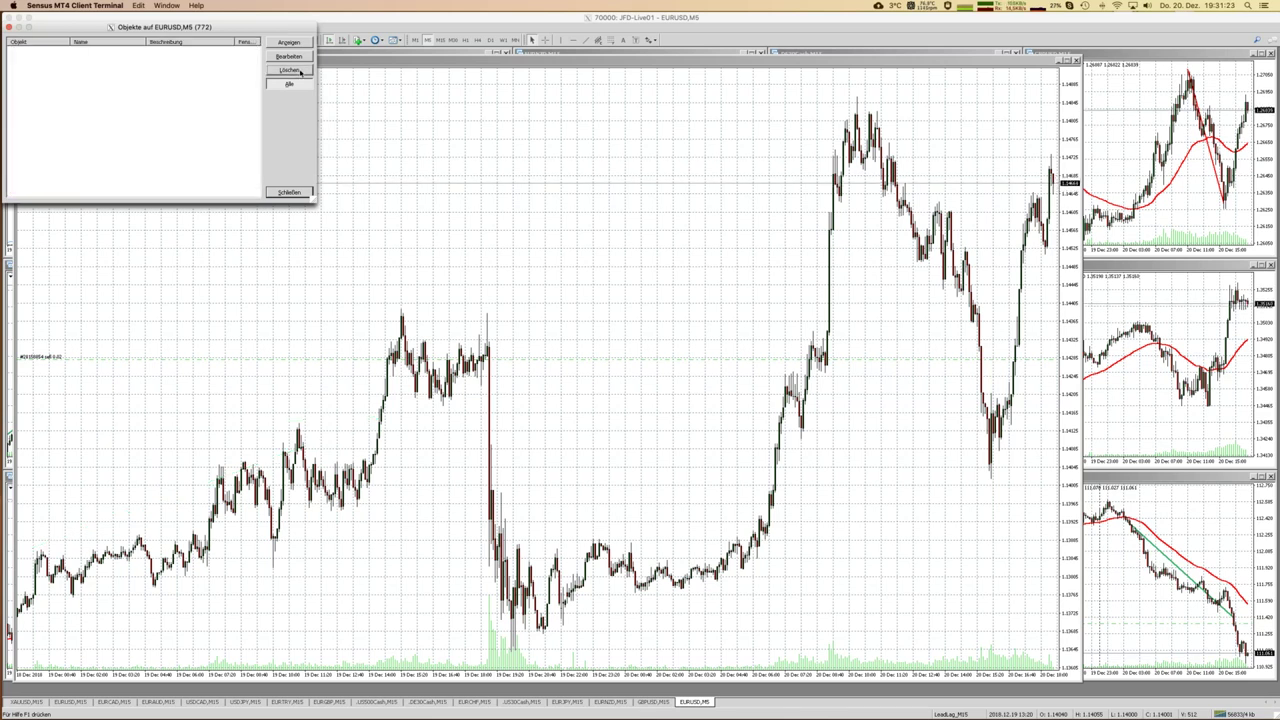
pyautogui.click(289, 191)
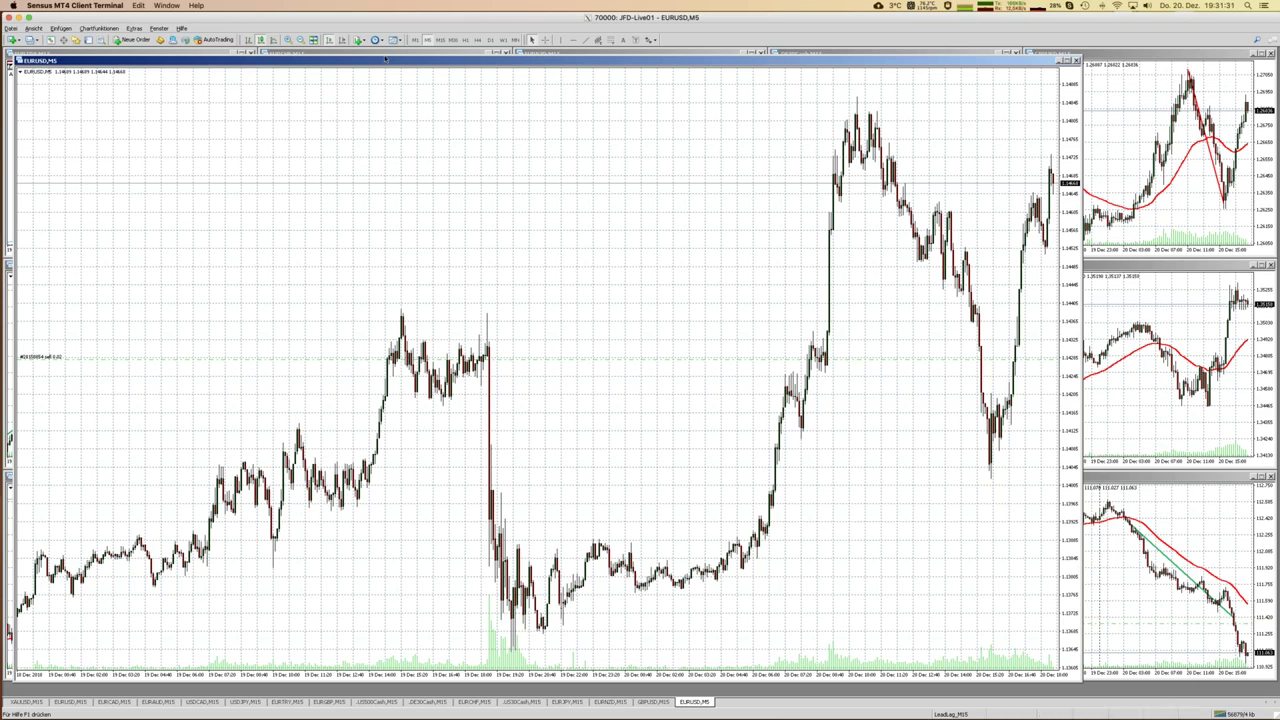
# Draw a vertical line on the EURUSD,M5 chart and align it with the start of the sharp 19 December price drop
pyautogui.click(287, 40)
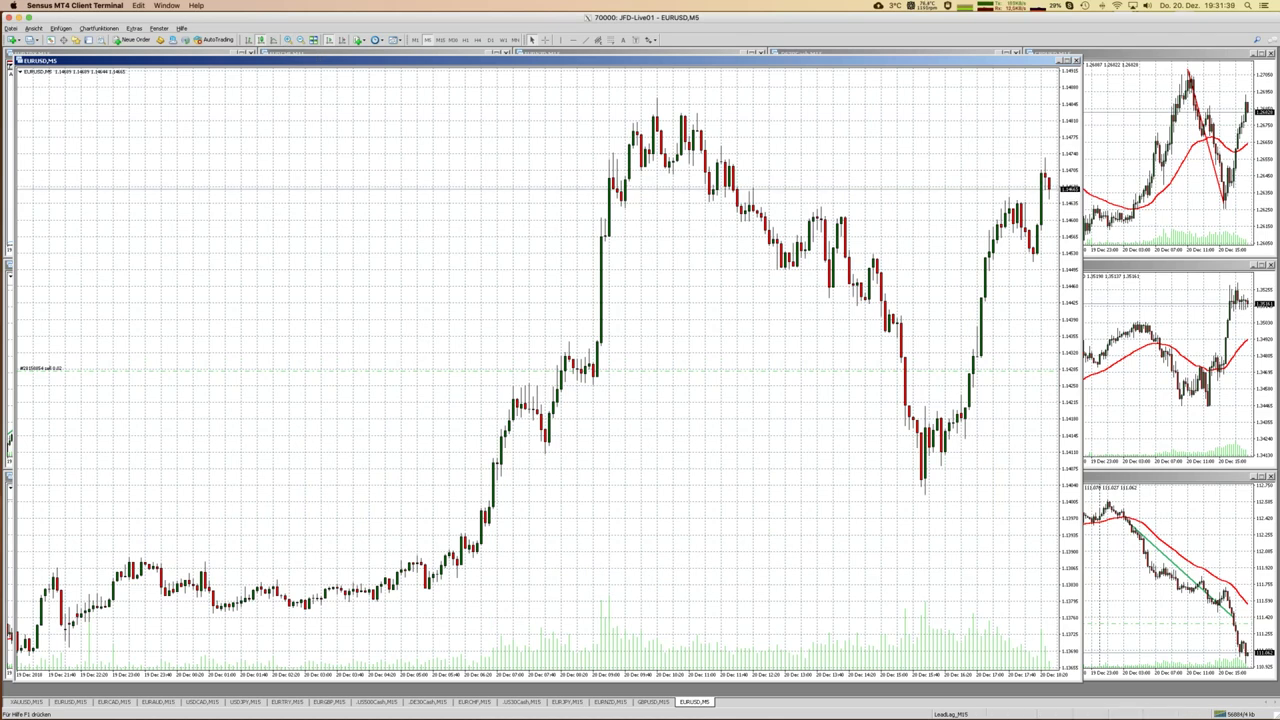
pyautogui.click(300, 39)
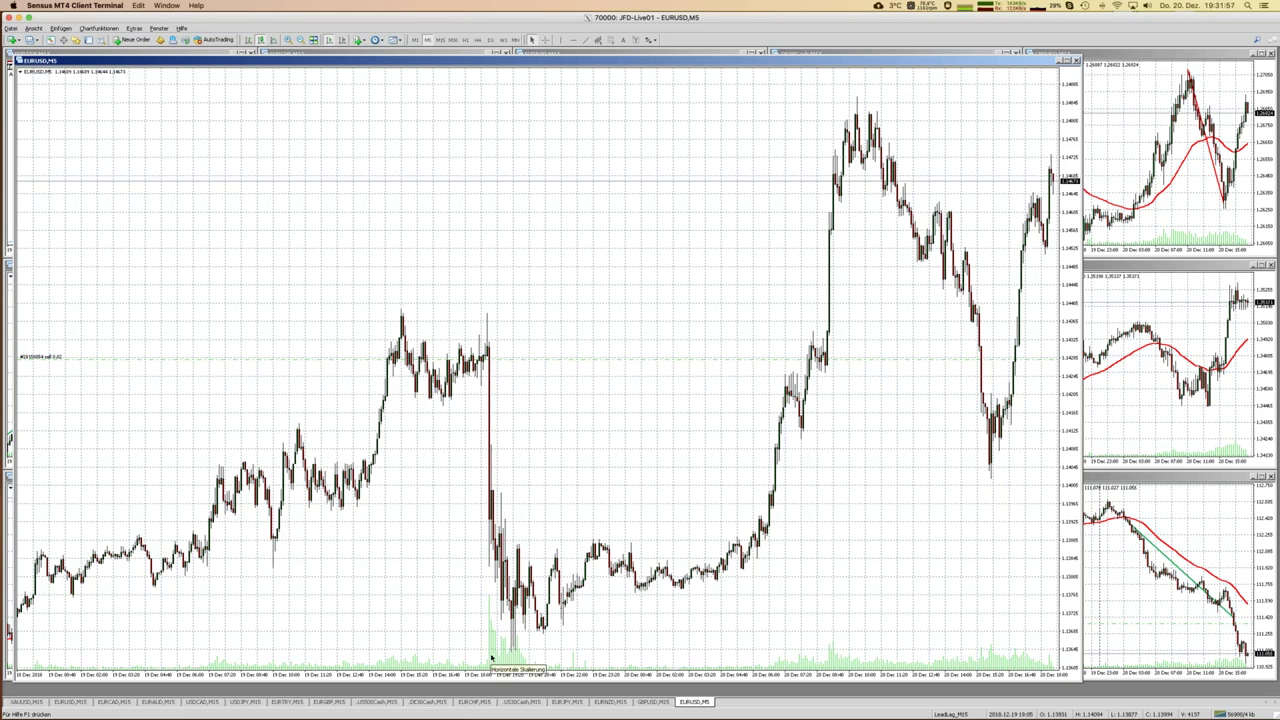
pyautogui.click(555, 40)
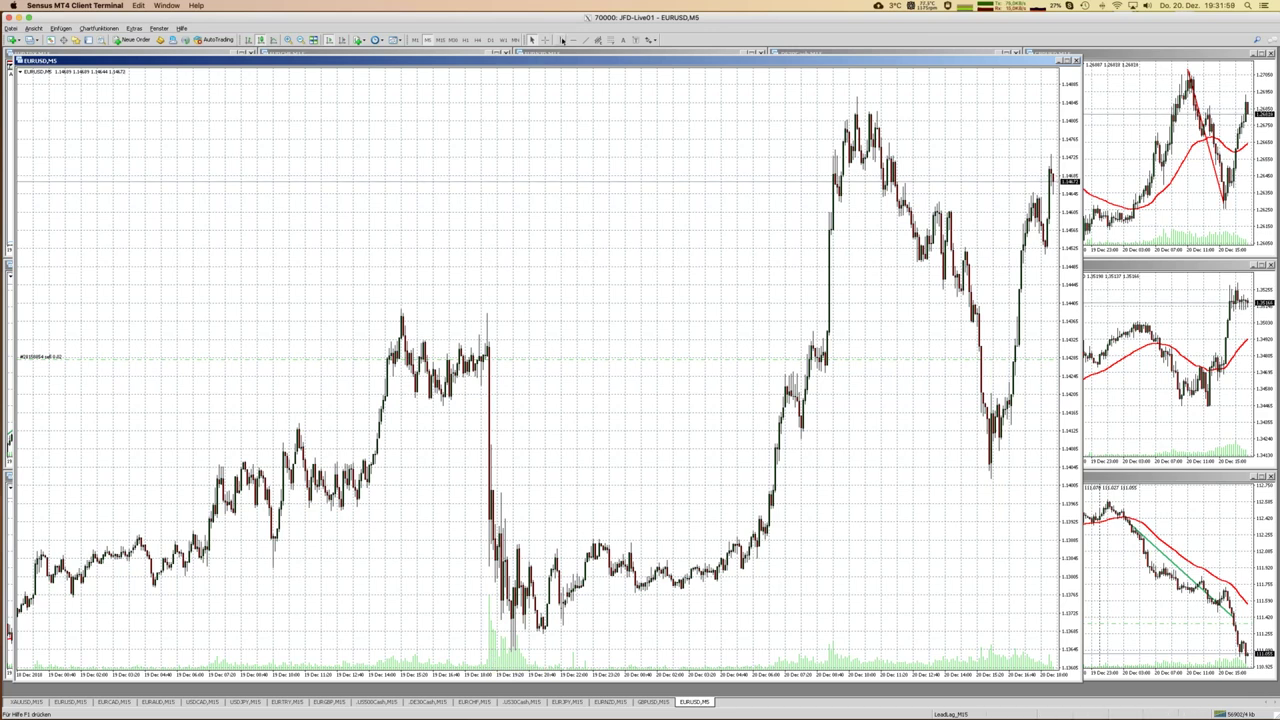
pyautogui.click(478, 128)
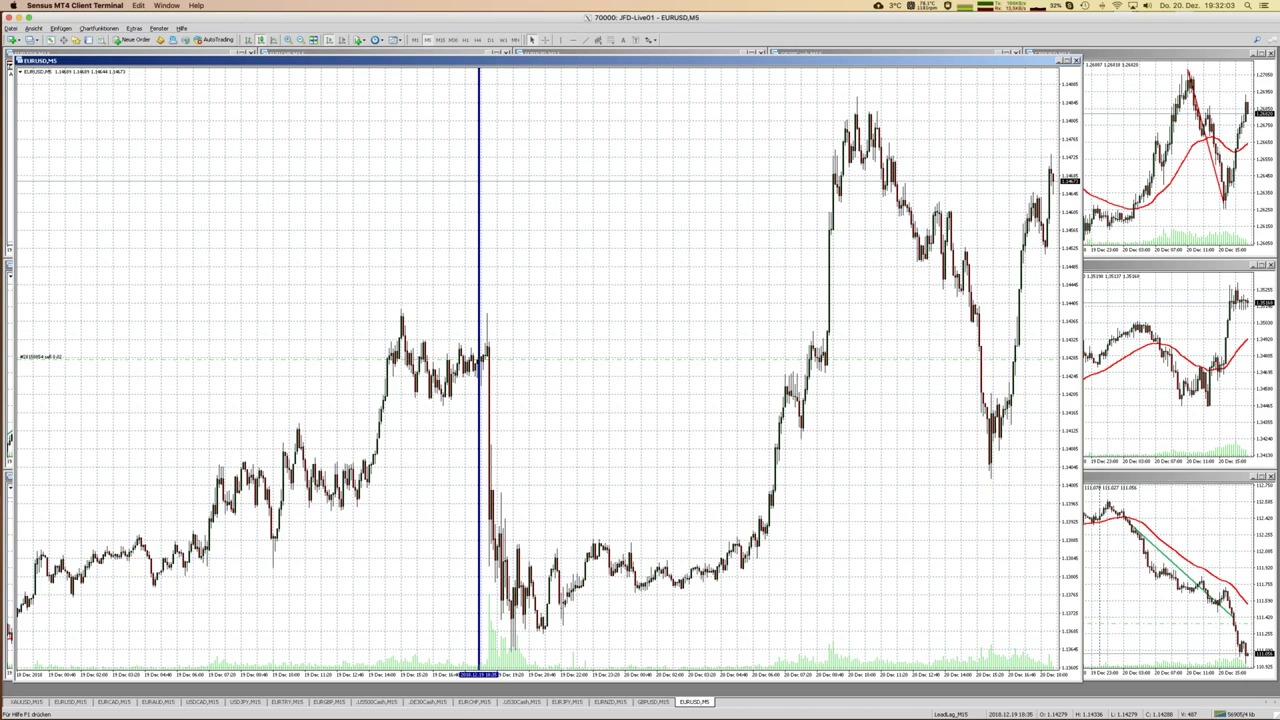
pyautogui.moveTo(478, 134)
pyautogui.mouseDown()
pyautogui.moveTo(467, 130)
pyautogui.moveTo(487, 130)
pyautogui.mouseUp()
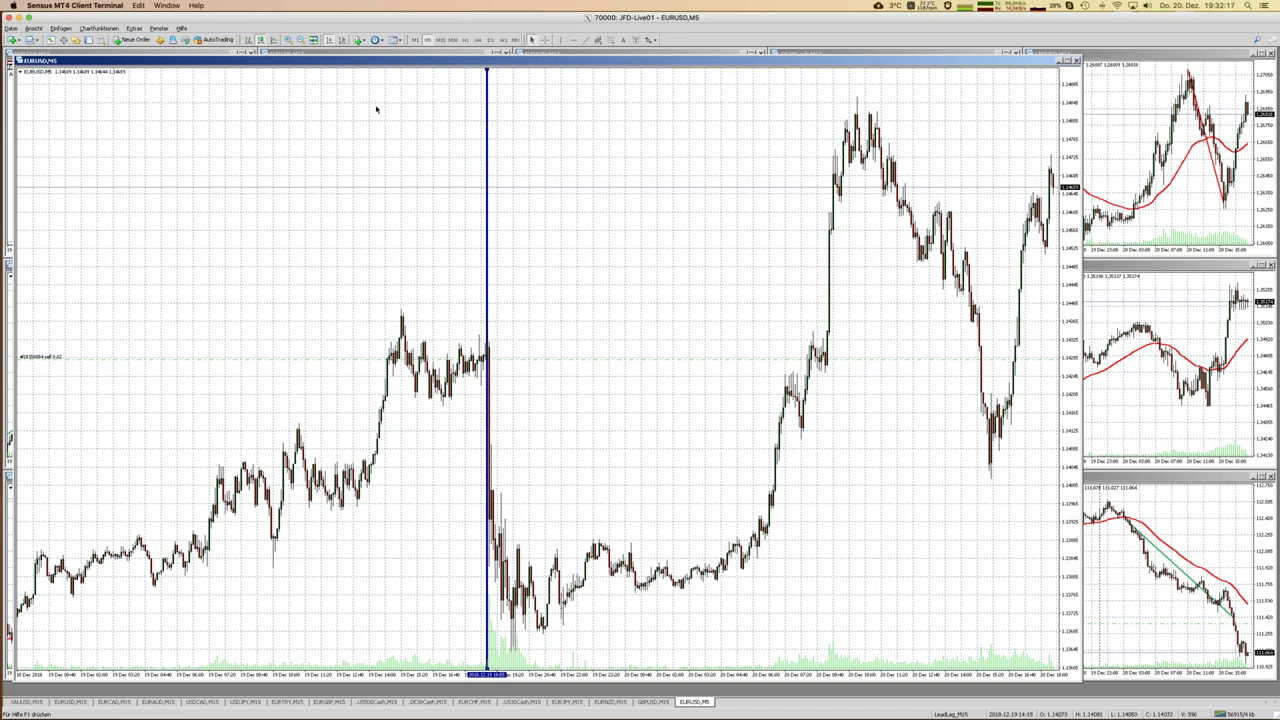
# Turn on chart shift for EURUSD,M5 and show the candles around the vertical line one zoom level larger
pyautogui.click(343, 40)
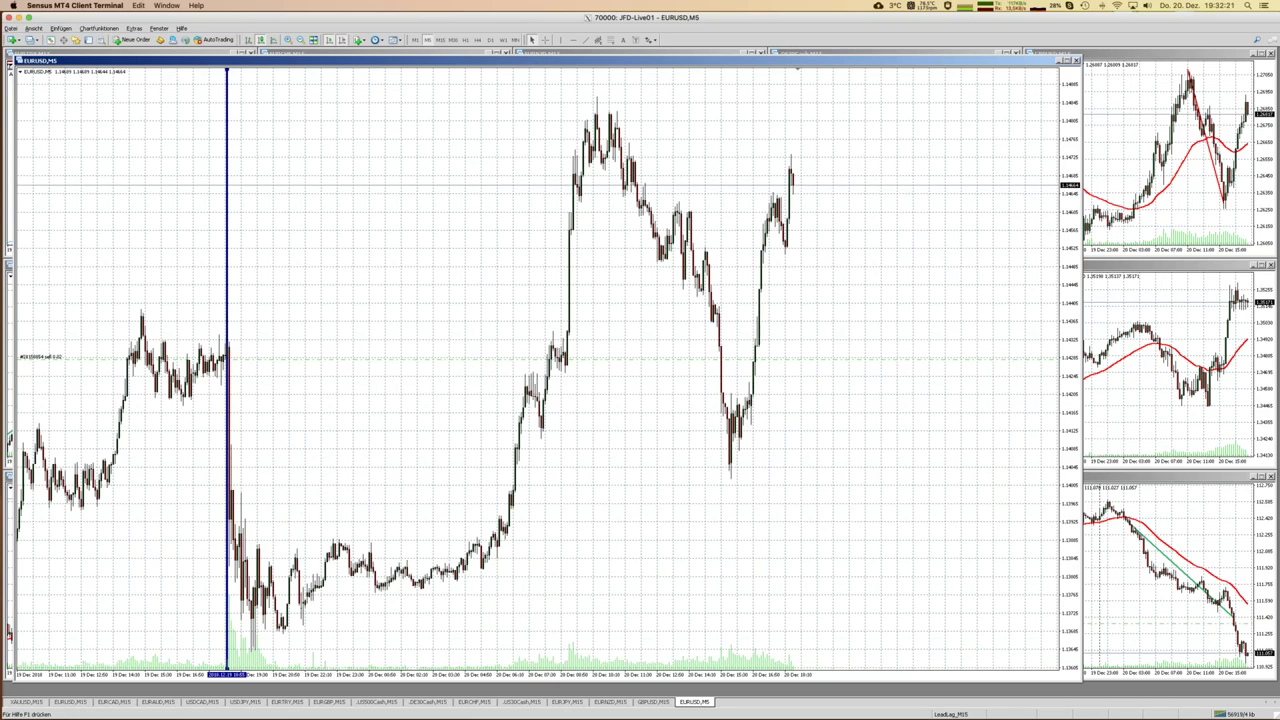
pyautogui.click(288, 40)
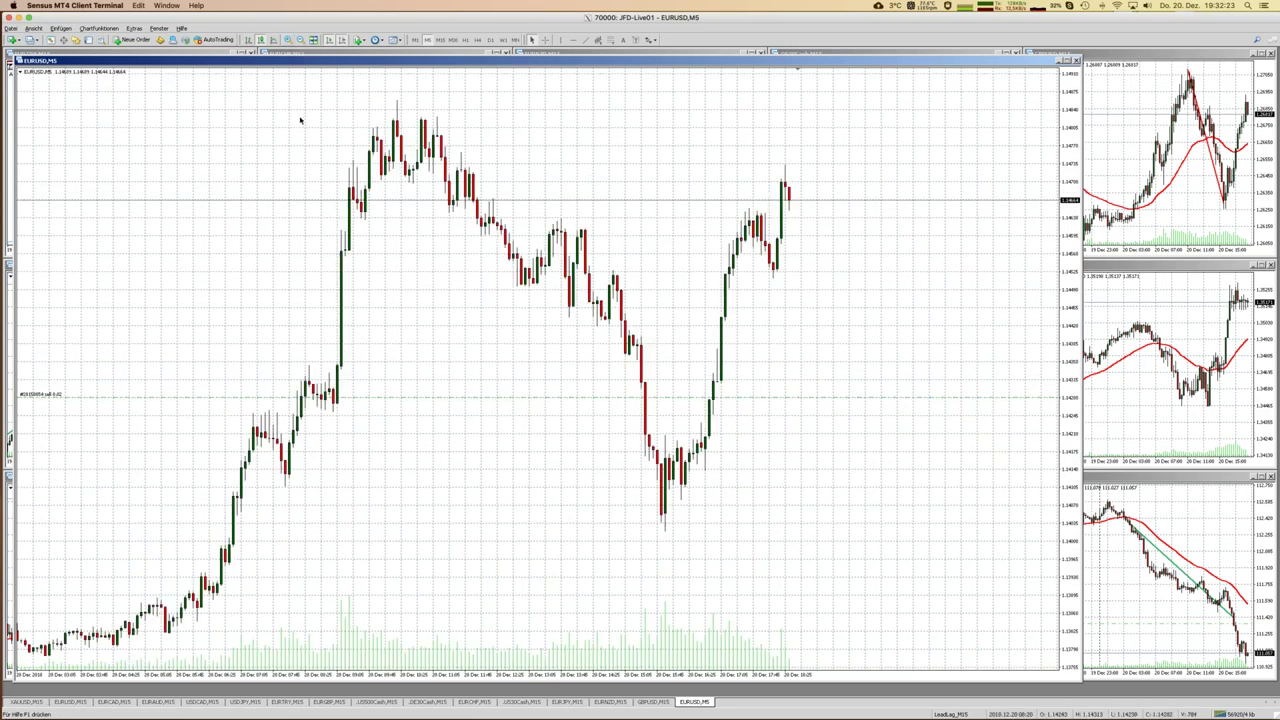
pyautogui.scroll(5, 299, 120)
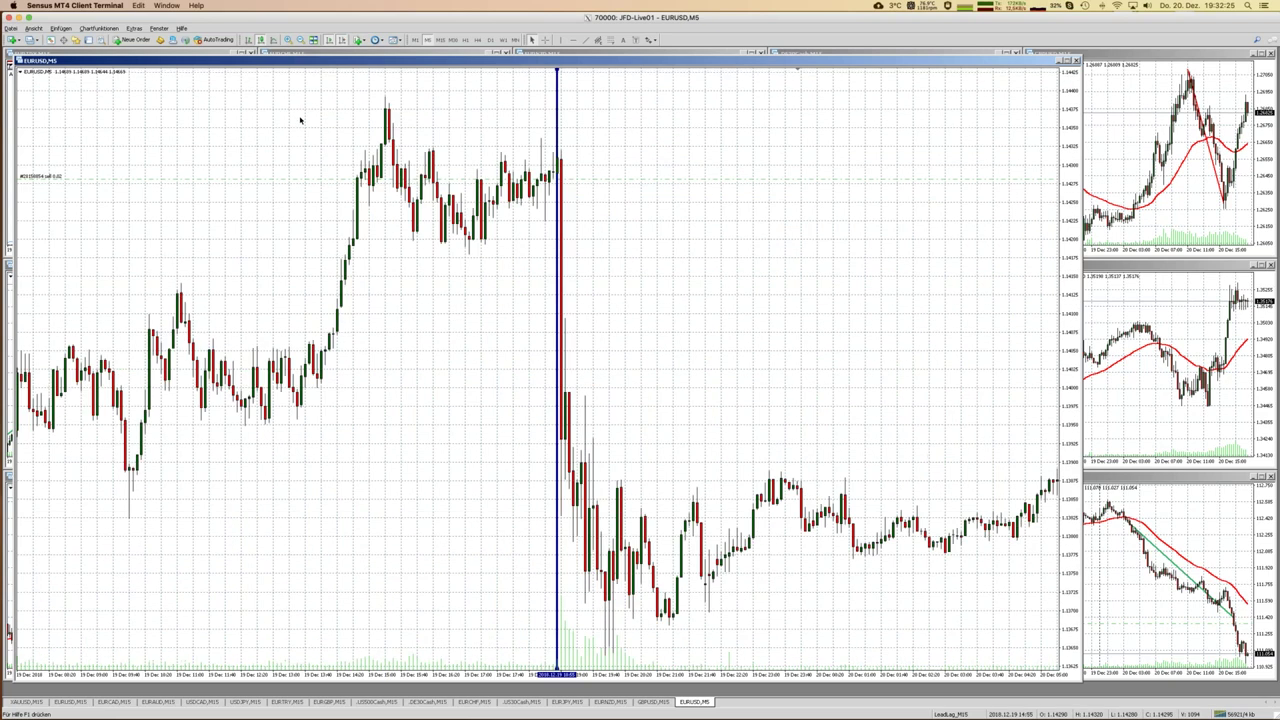
pyautogui.scroll(-10, 508, 178)
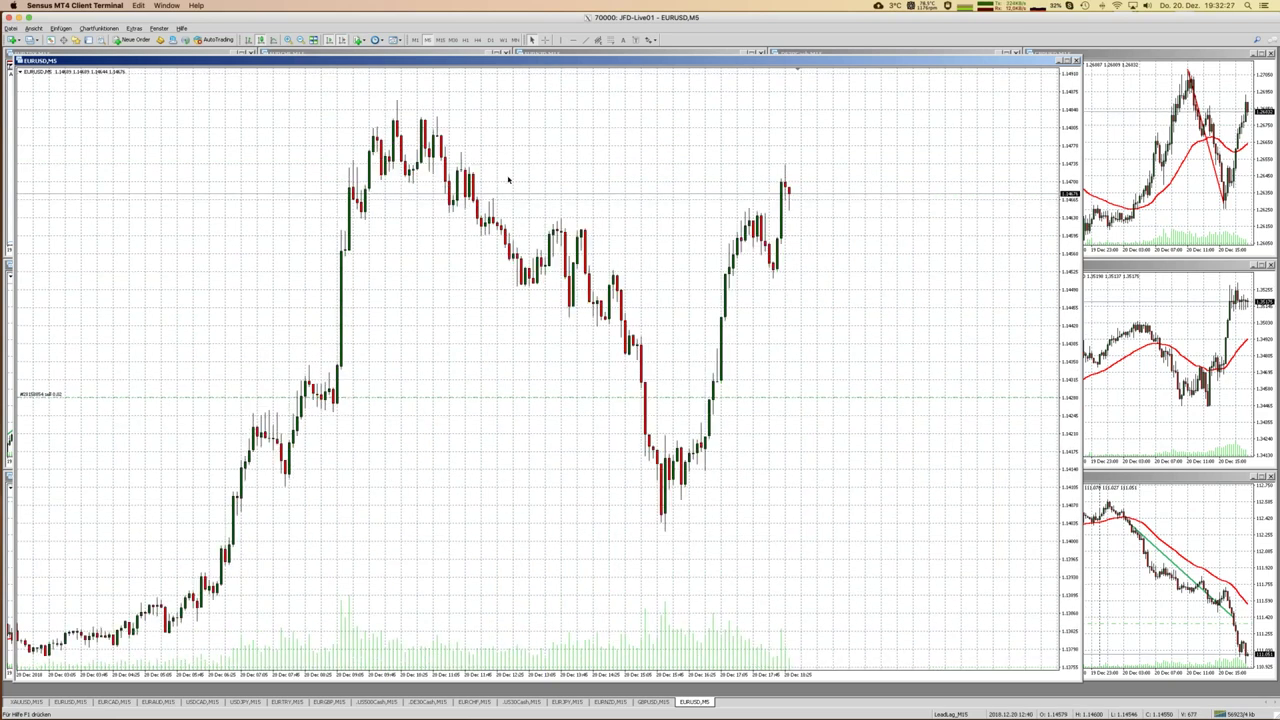
pyautogui.scroll(3, 508, 178)
pyautogui.scroll(3, 508, 178)
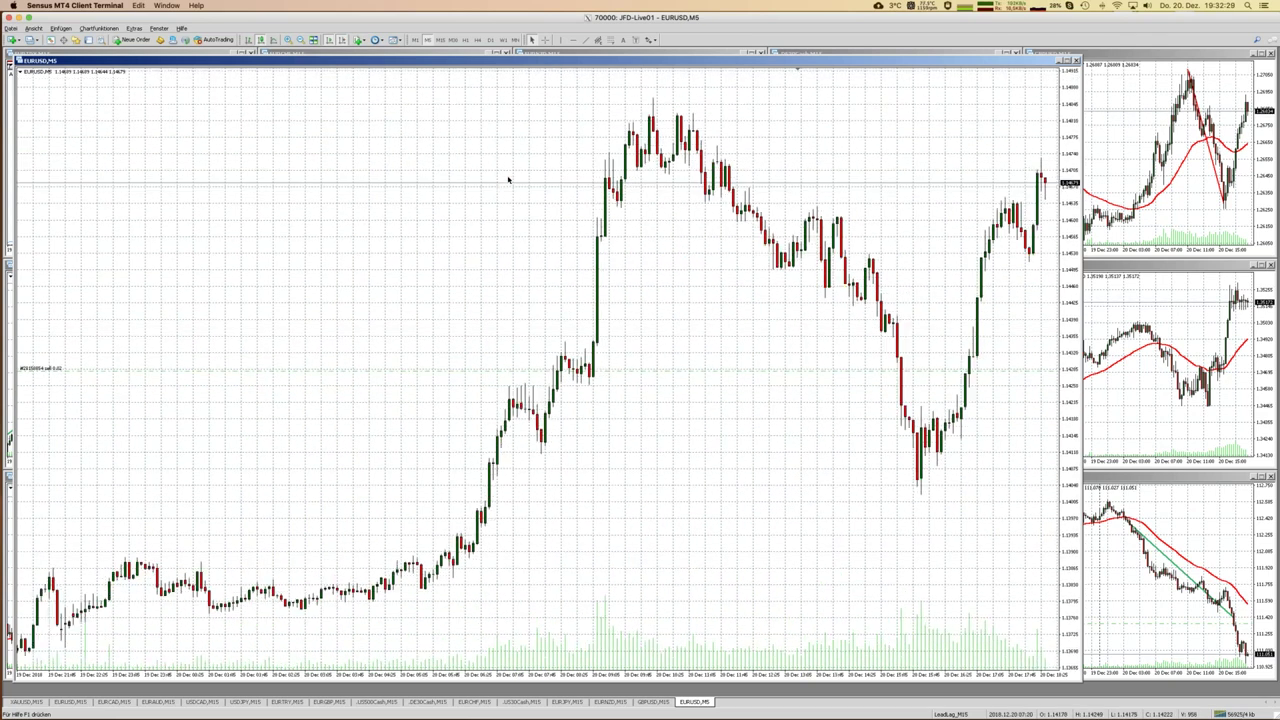
pyautogui.scroll(6, 508, 178)
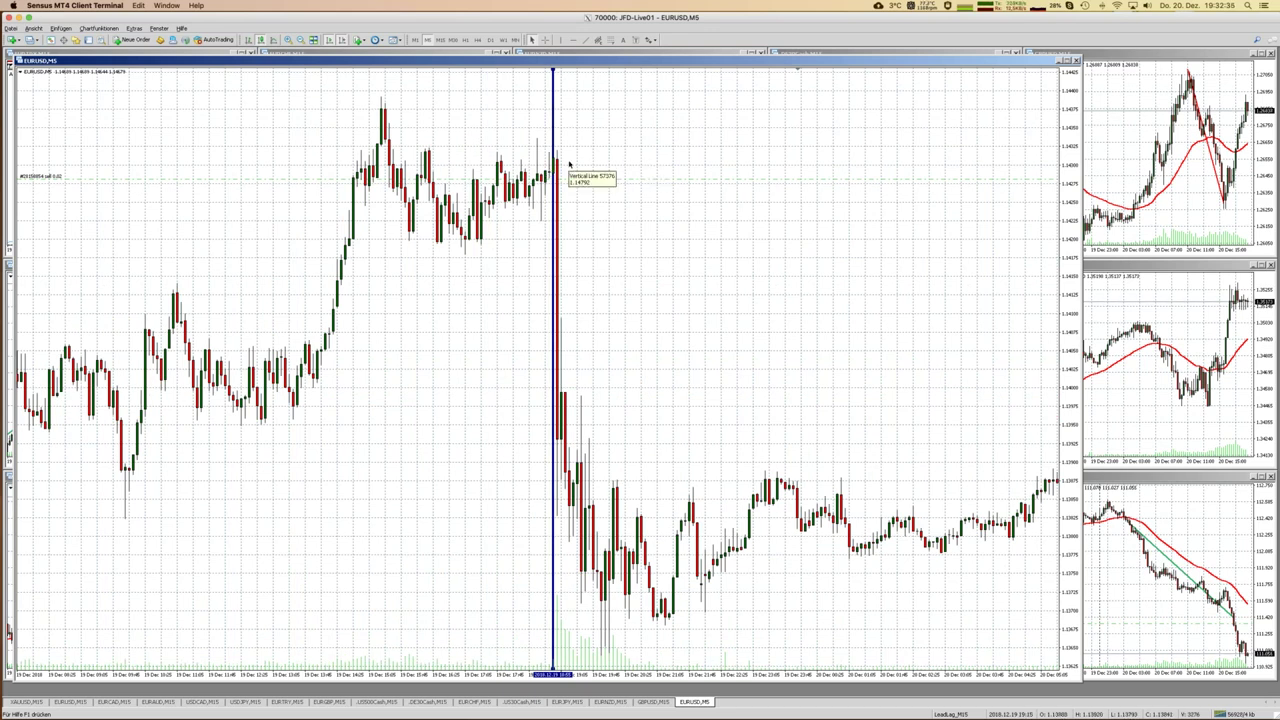
# Draw a horizontal line on the EURUSD,M5 chart at the price where the 19 December drop starts, beside the vertical line
pyautogui.press('End')
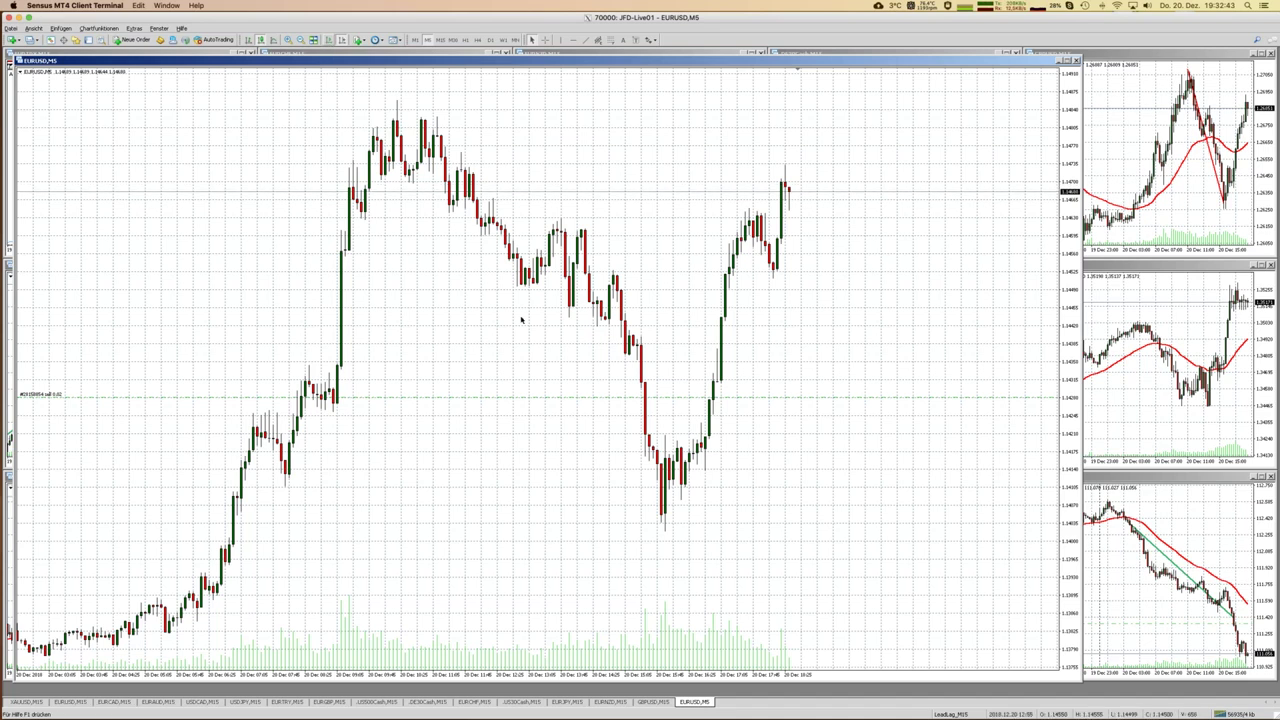
pyautogui.scroll(10, 521, 320)
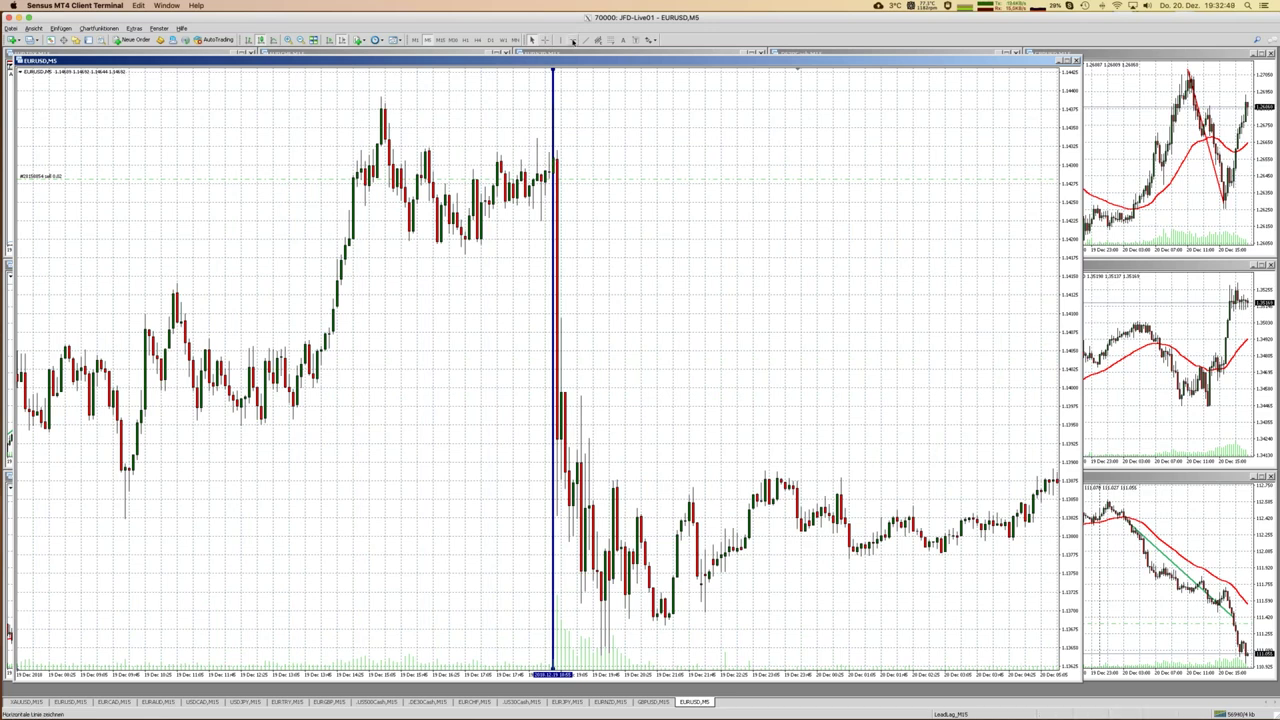
pyautogui.click(532, 40)
pyautogui.click(560, 159)
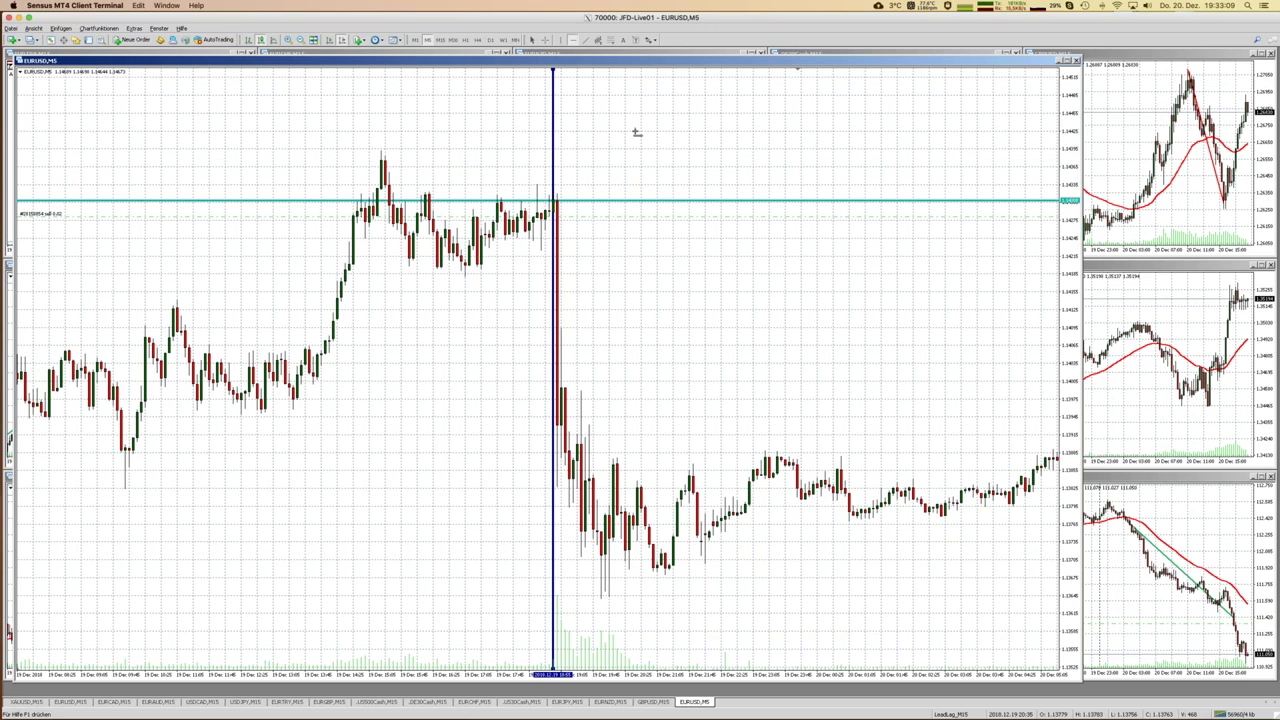
# Add one horizontal line above and one below the reference price line, adjusting both to roughly equal distances from it
pyautogui.click(619, 99)
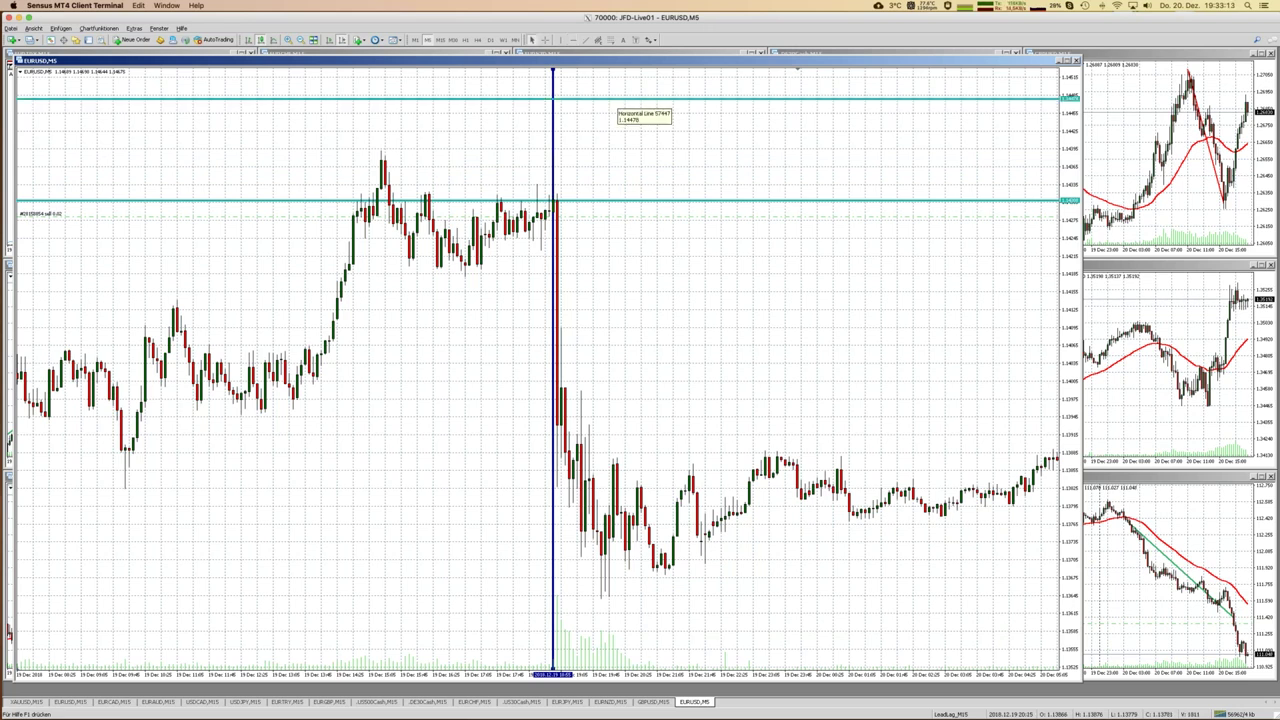
pyautogui.moveTo(619, 99); pyautogui.dragTo(617, 107)
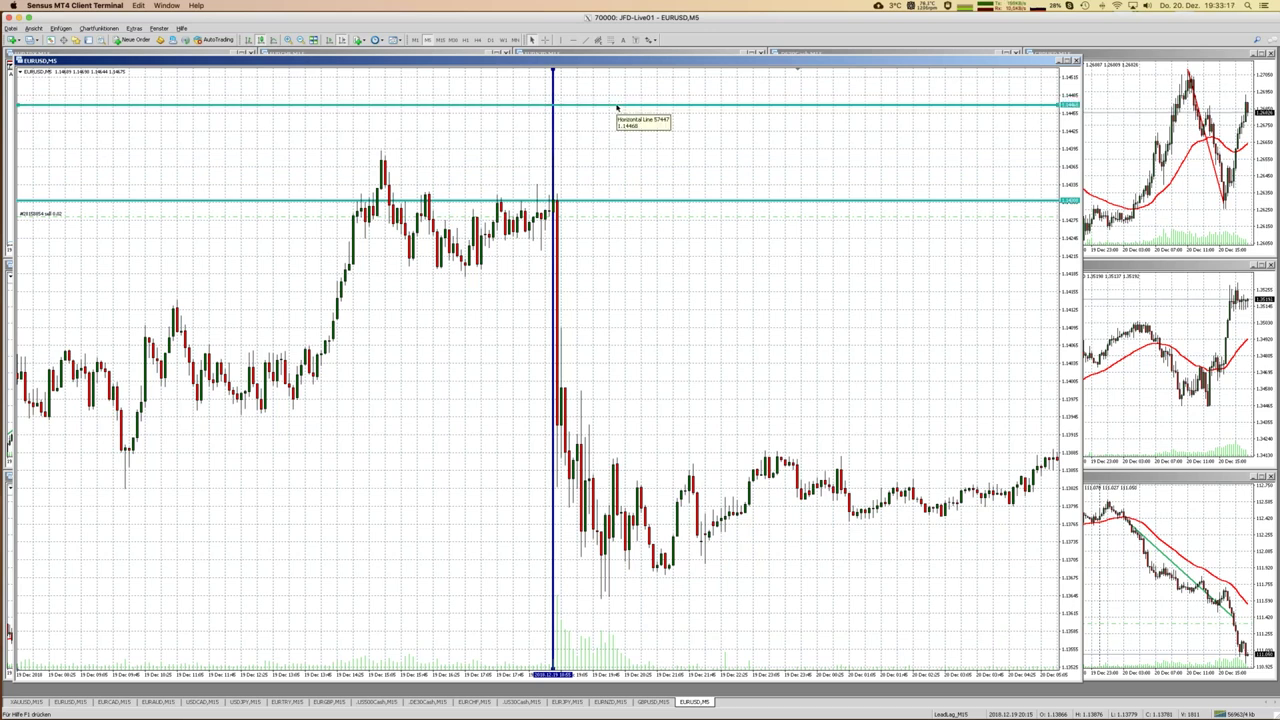
pyautogui.click(573, 41)
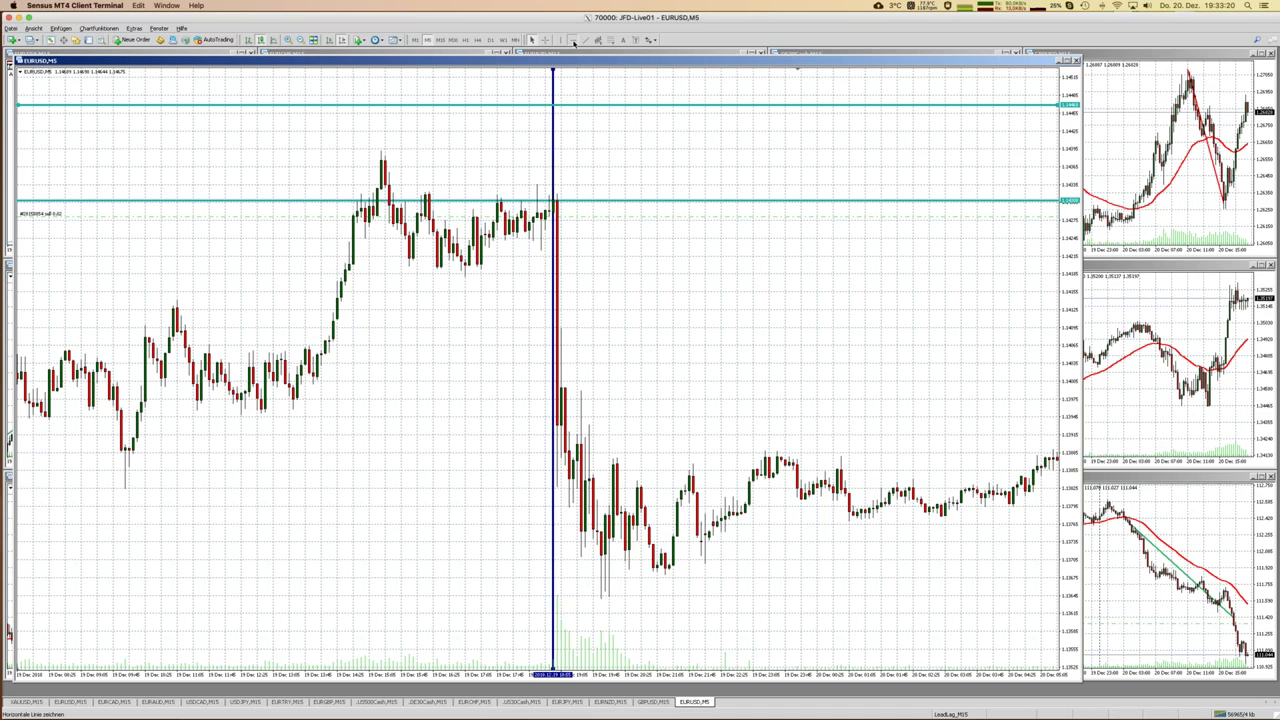
pyautogui.click(614, 305)
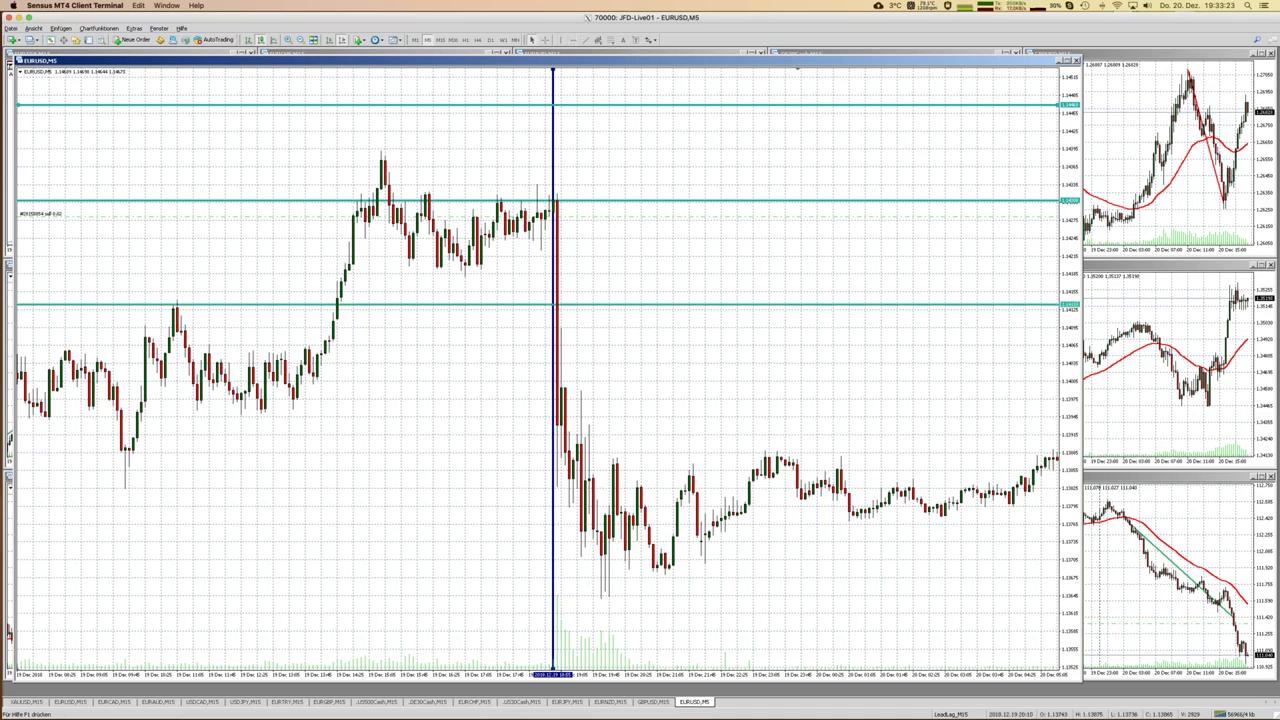
pyautogui.moveTo(614, 305); pyautogui.dragTo(612, 289)
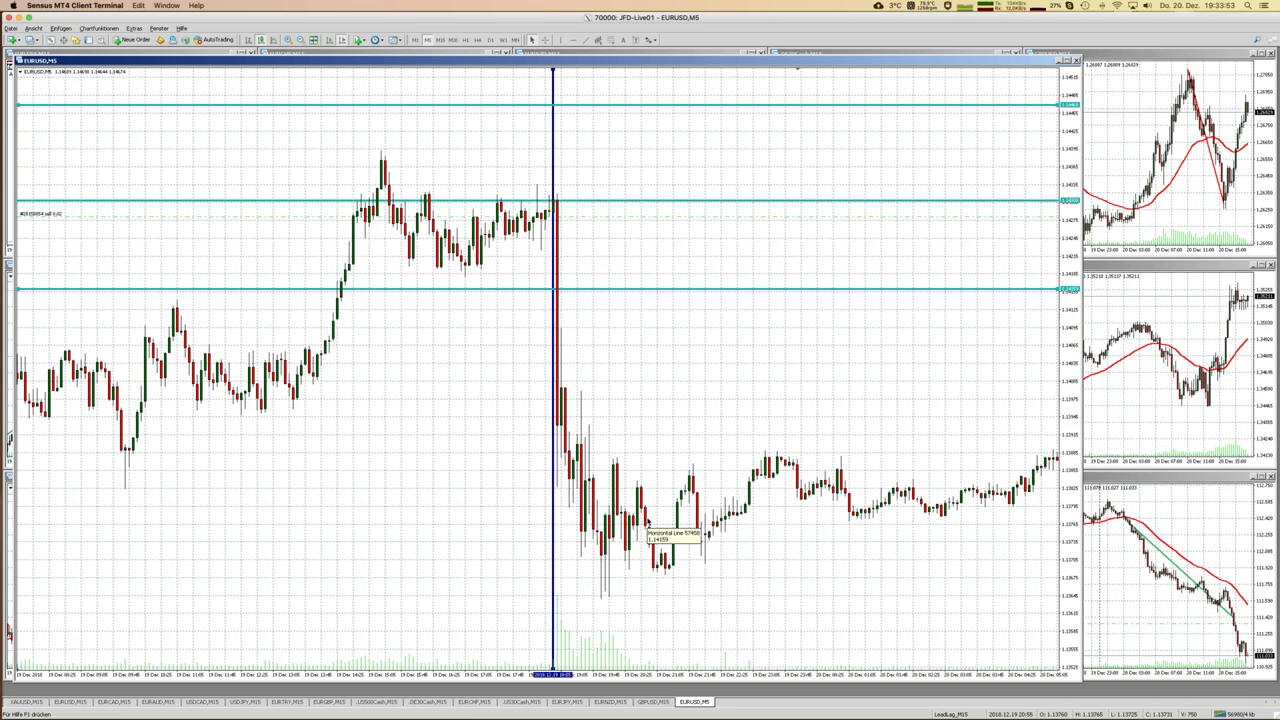
# Mark the late-evening exit on 19 December with a second vertical line and a horizontal line at the price level there
pyautogui.click(560, 40)
pyautogui.click(692, 326)
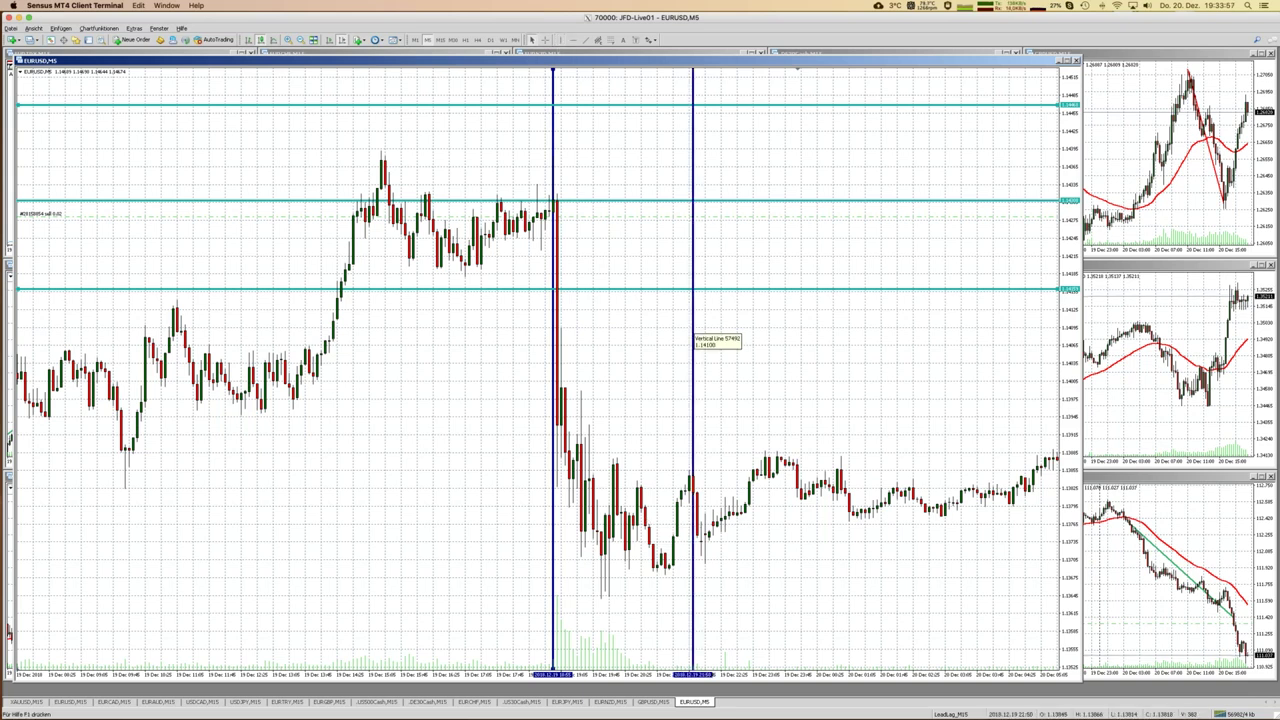
pyautogui.scroll(-2, 697, 329)
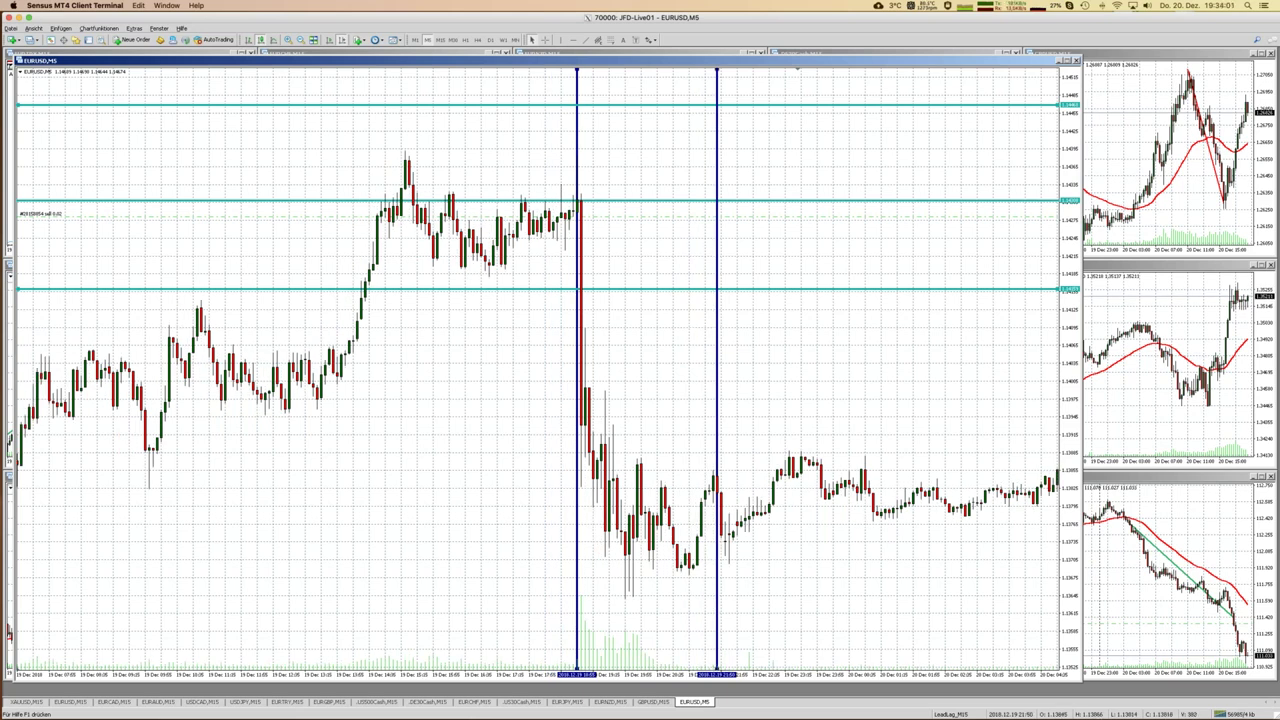
pyautogui.moveTo(716, 324); pyautogui.dragTo(722, 324)
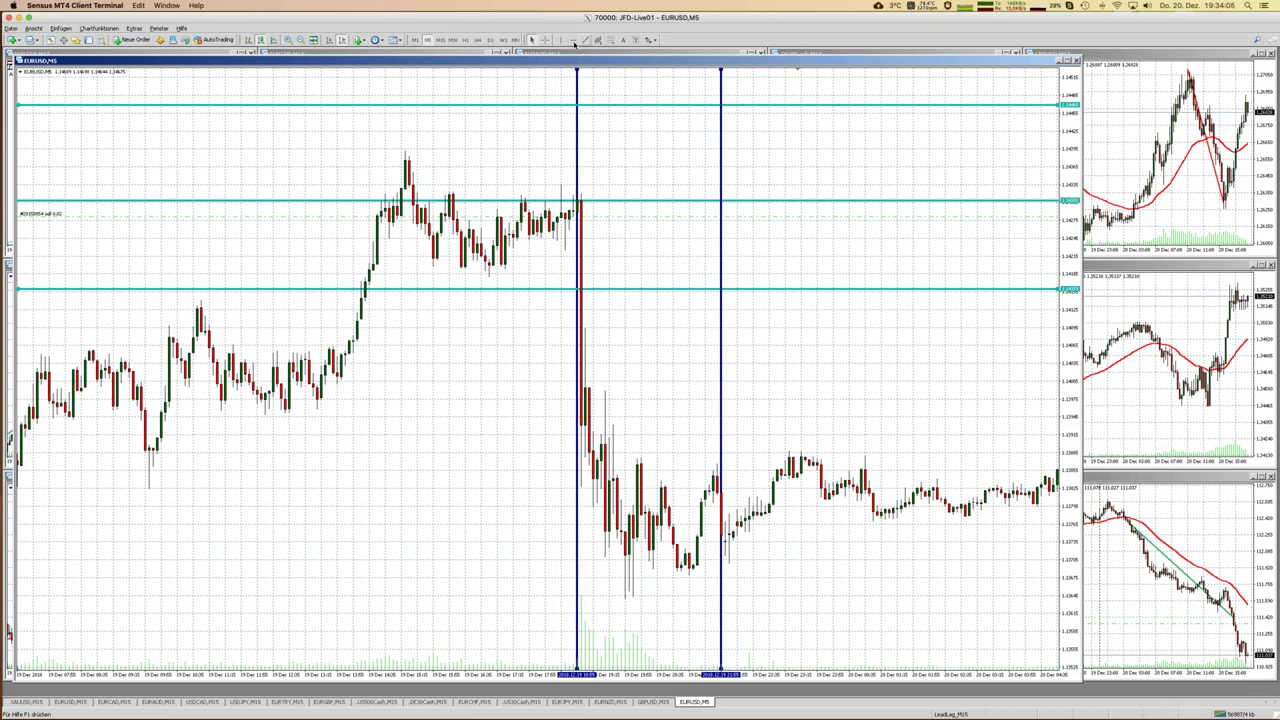
pyautogui.click(733, 537)
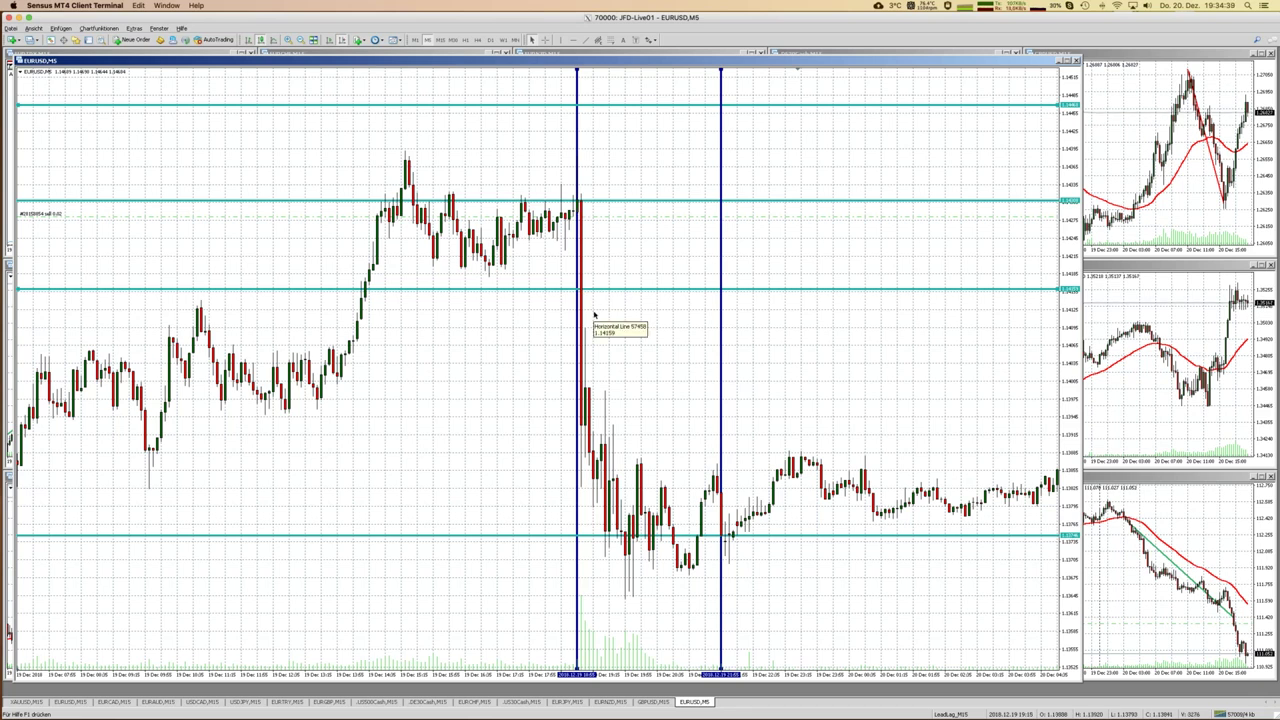
# Switch the EURUSD chart to the M1 timeframe and show the price drop at the first 19 December vertical line
pyautogui.click(415, 40)
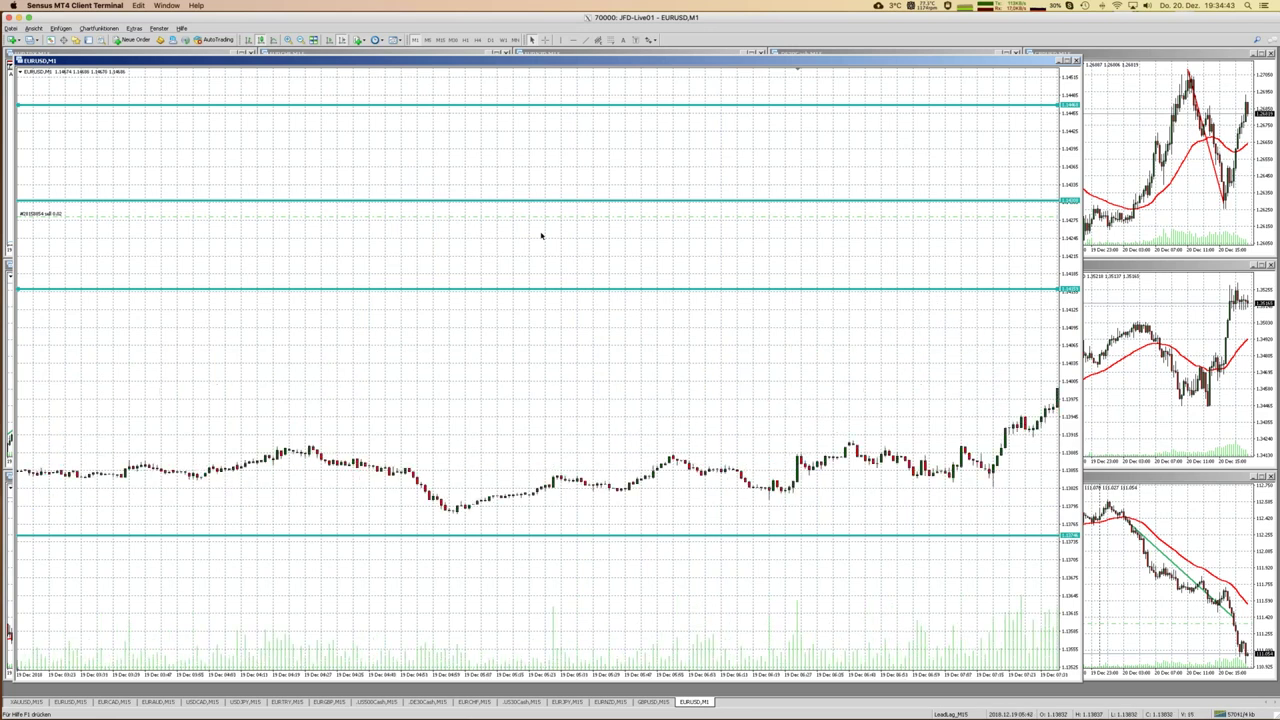
pyautogui.scroll(15, 541, 235)
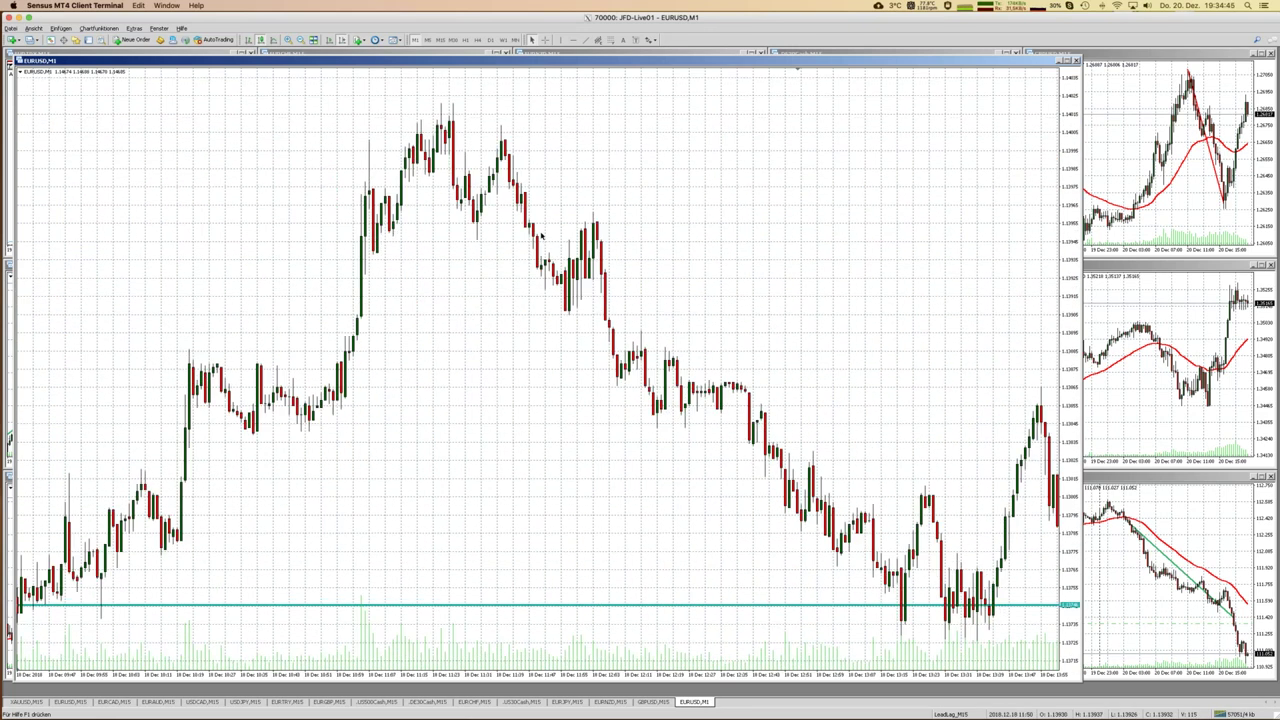
pyautogui.scroll(20, 541, 235)
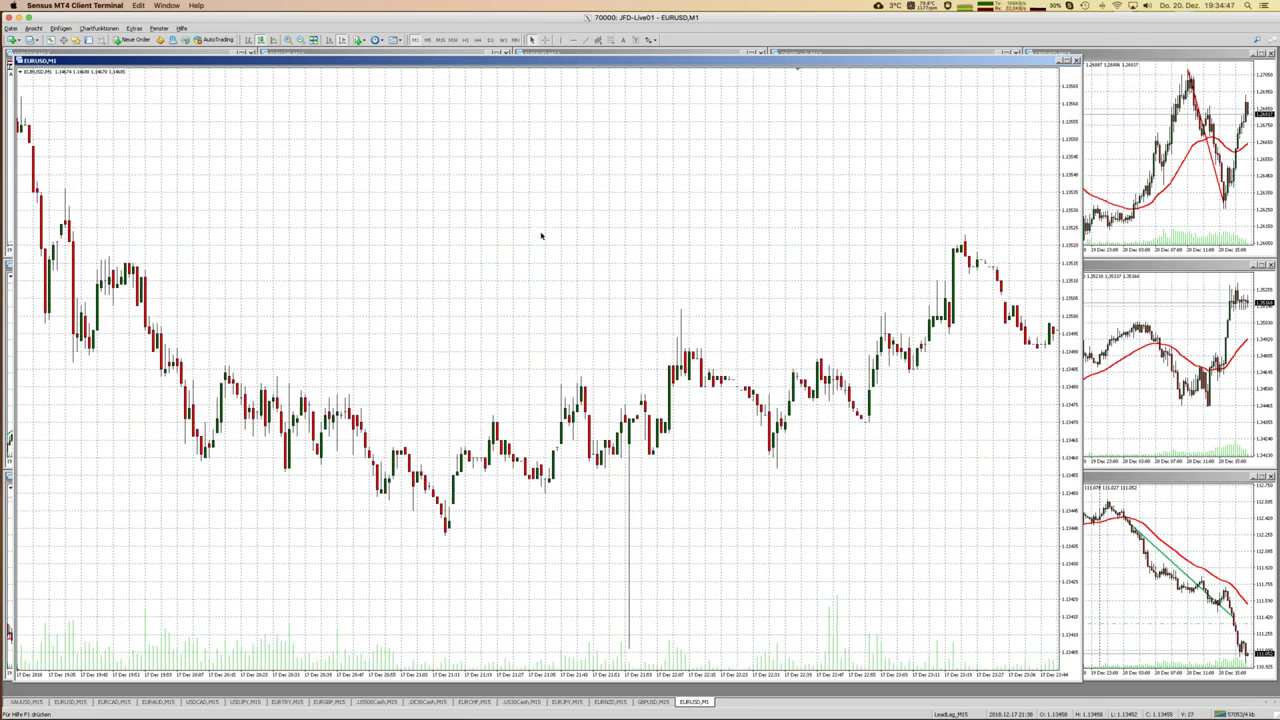
pyautogui.scroll(-20, 541, 235)
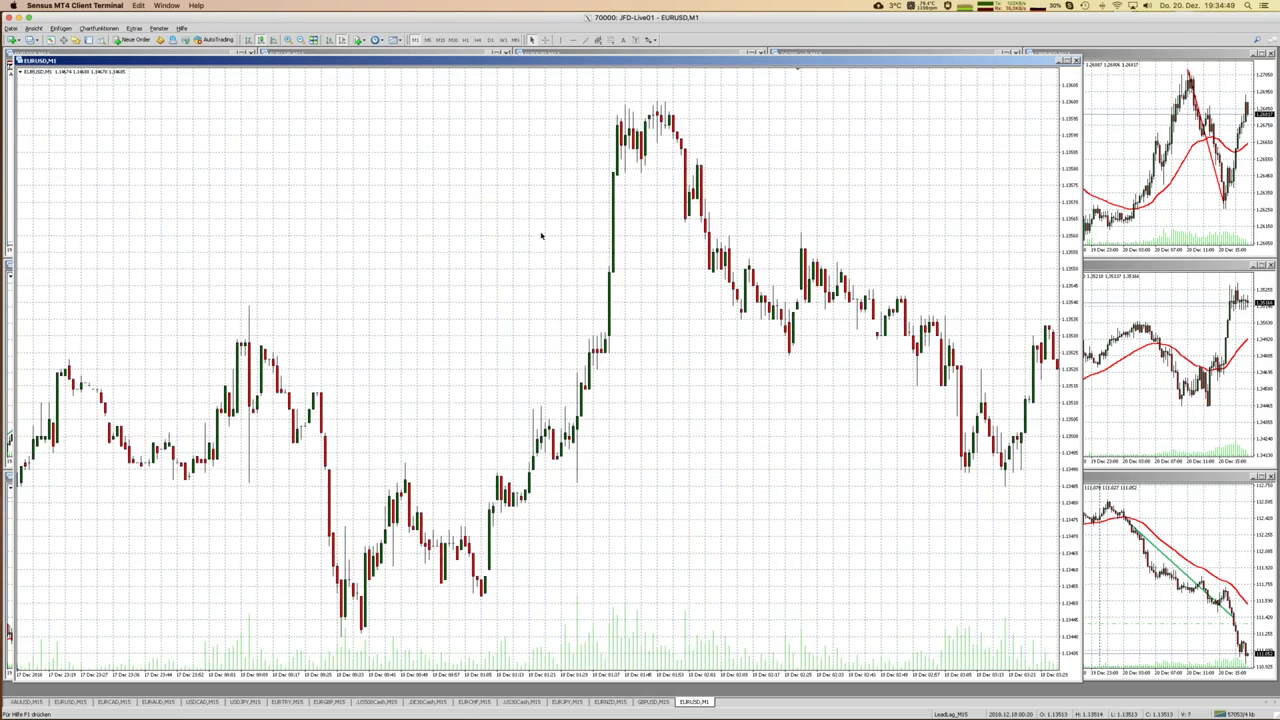
pyautogui.scroll(-20, 541, 235)
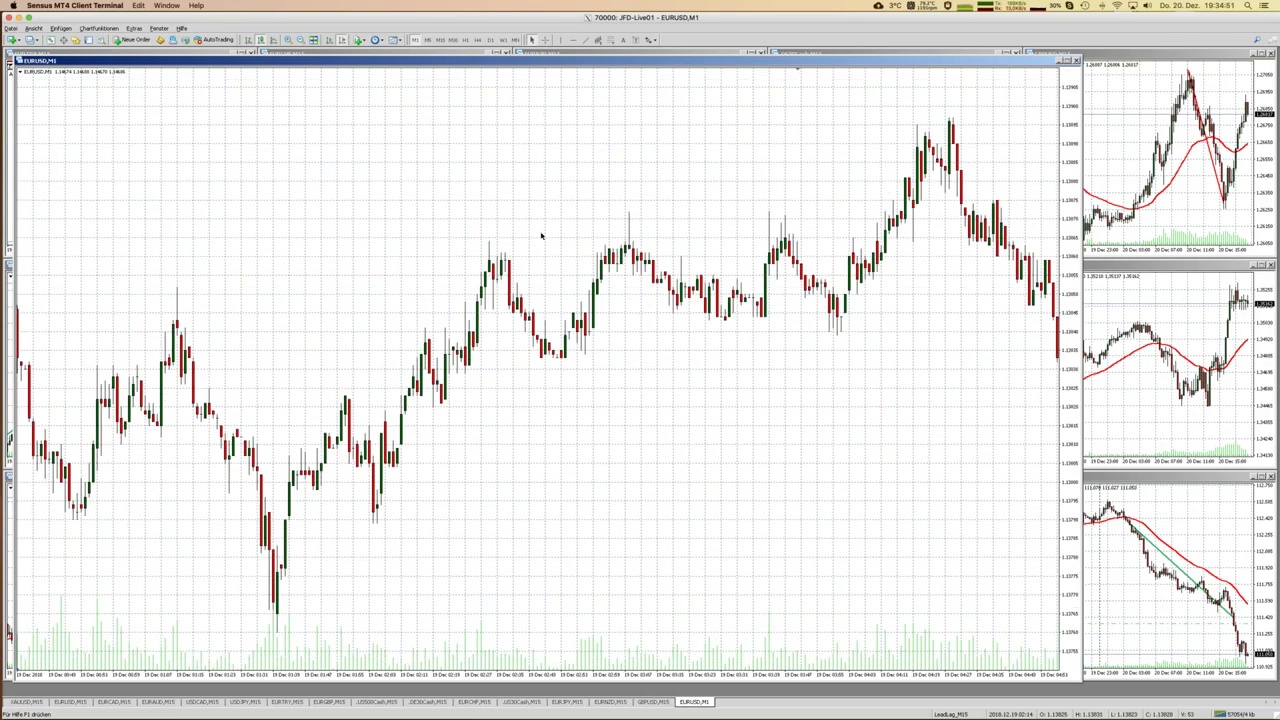
pyautogui.scroll(-15, 541, 235)
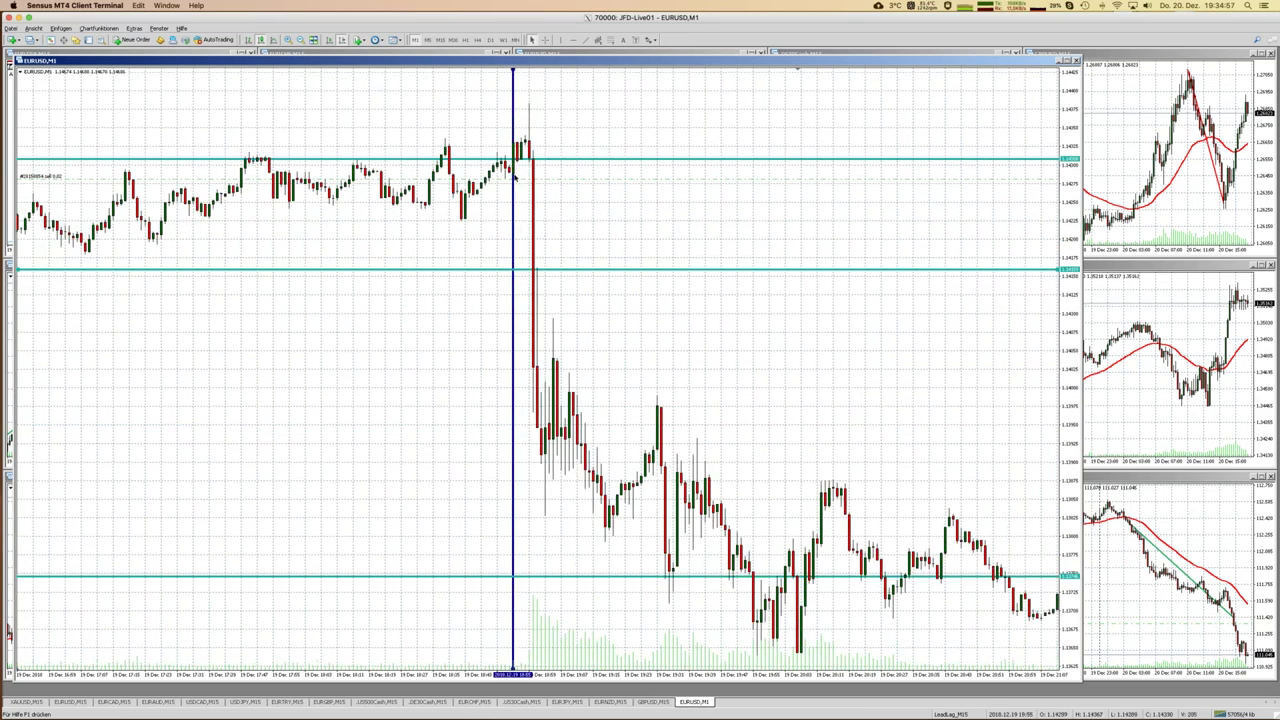
# Compress the M1 chart's price scale to fit all four horizontal lines and show the section between both vertical lines
pyautogui.moveTo(1070, 92); pyautogui.dragTo(1070, 120)
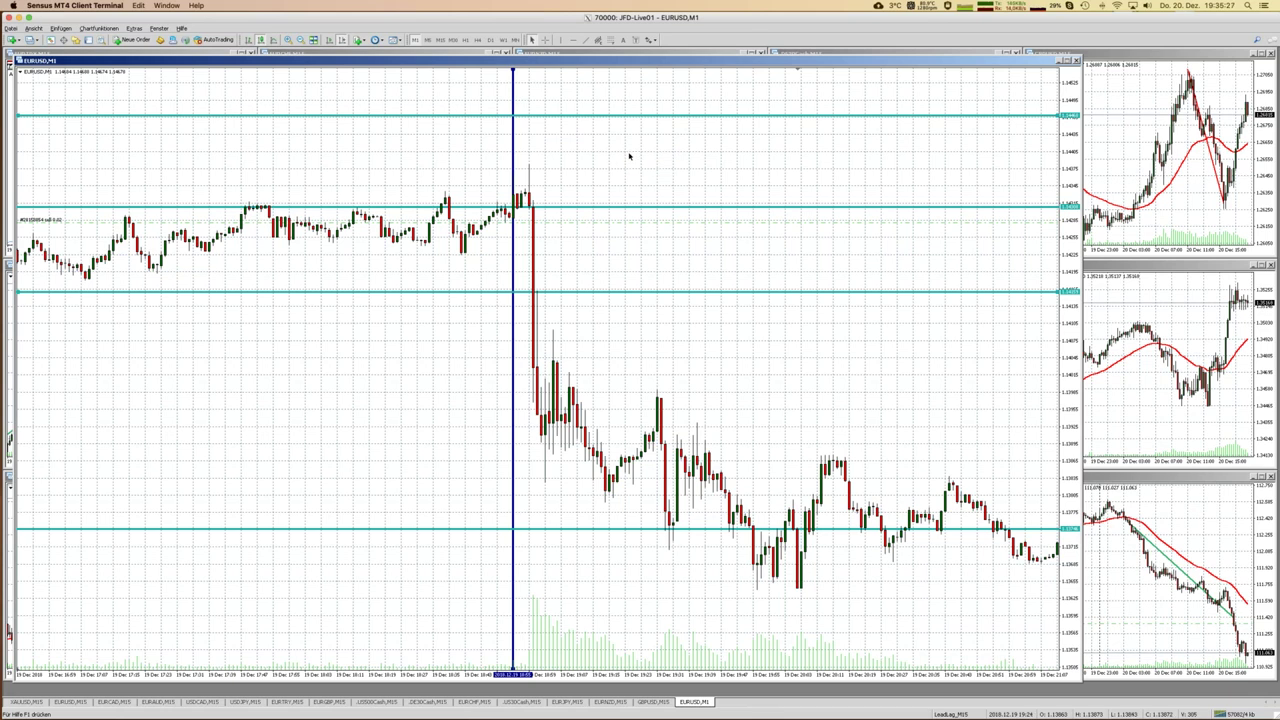
pyautogui.scroll(1, 628, 156)
pyautogui.scroll(-5, 629, 156)
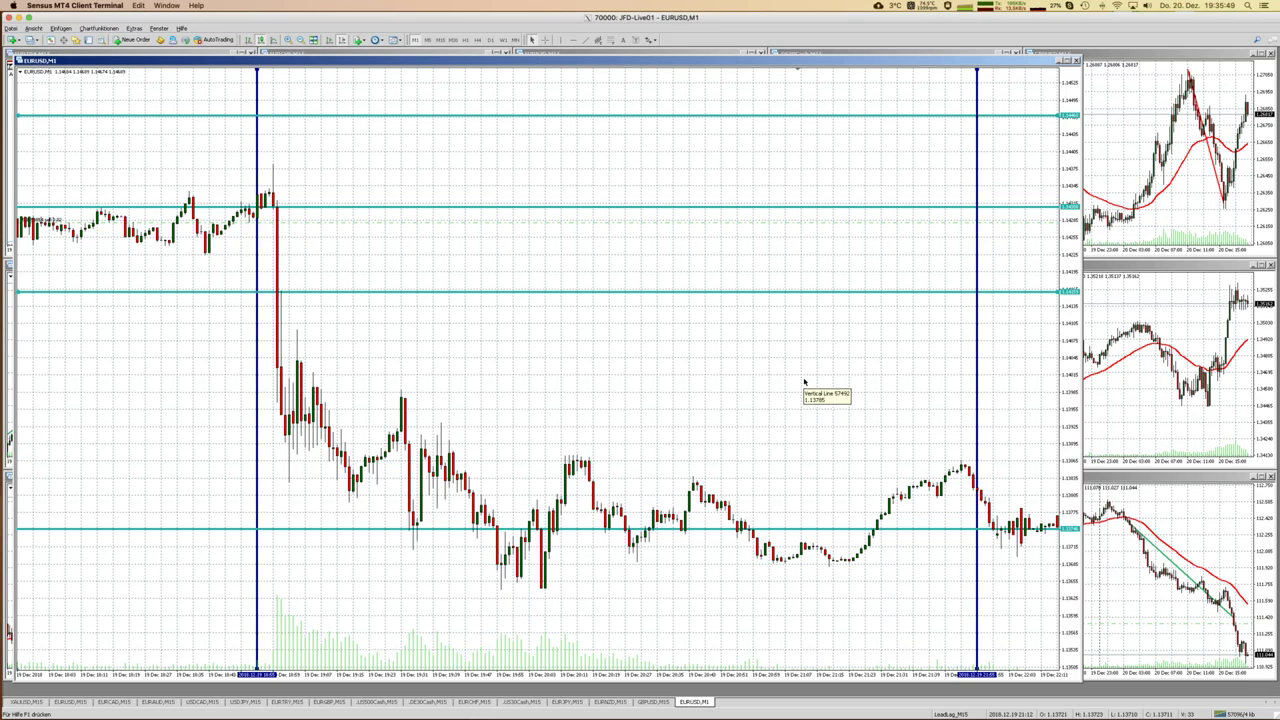
# Switch to the LibreOffice news trading presentation and show slide 7, Simulated Historical Results
pyautogui.moveTo(10, 225)
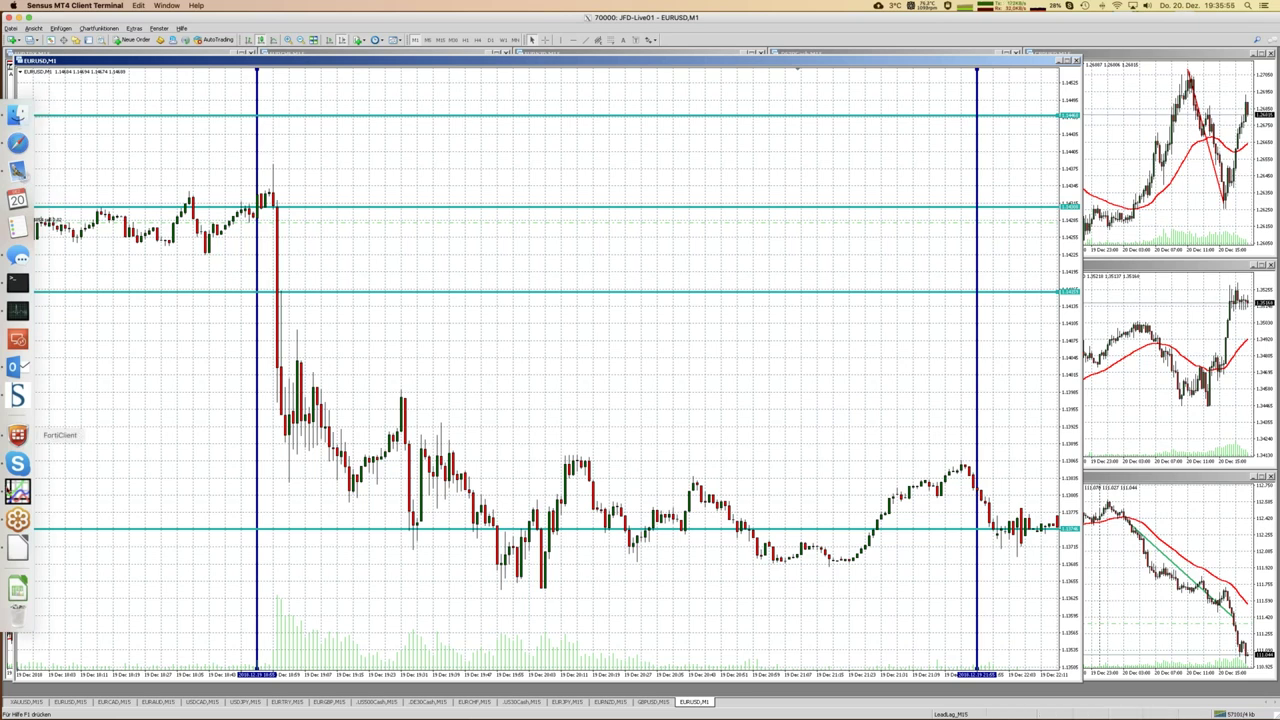
pyautogui.click(18, 547)
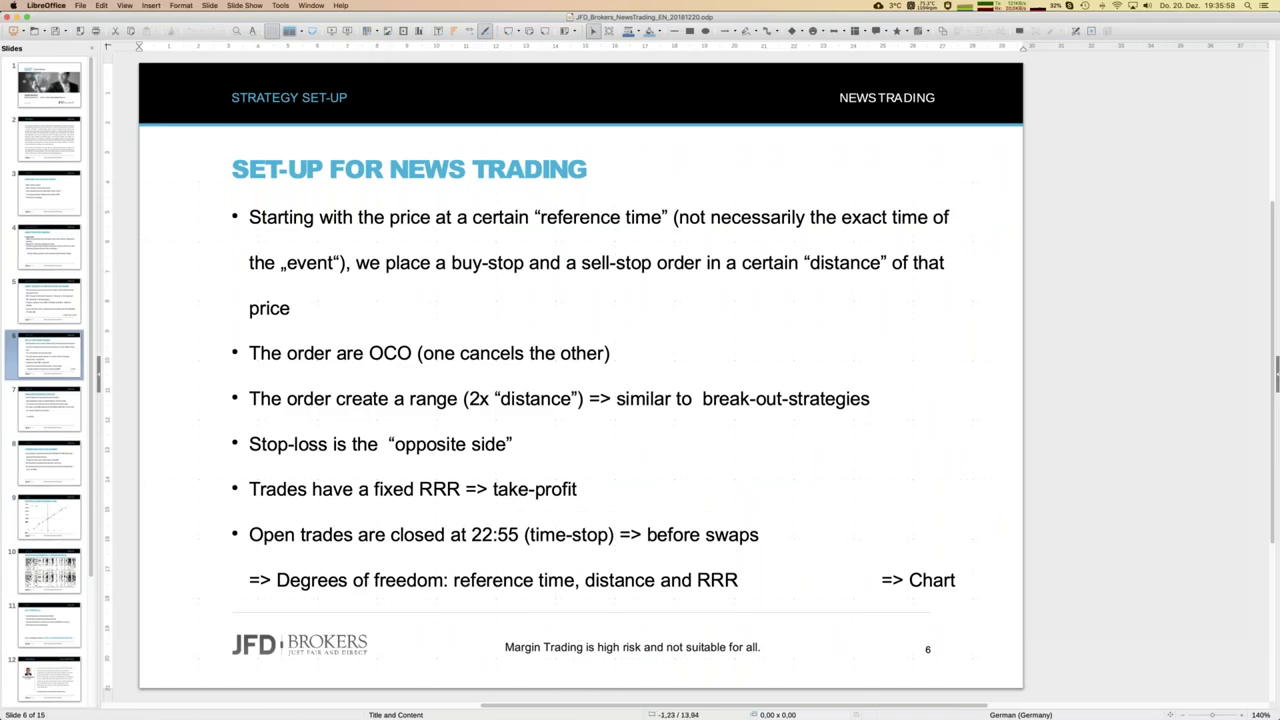
pyautogui.click(52, 404)
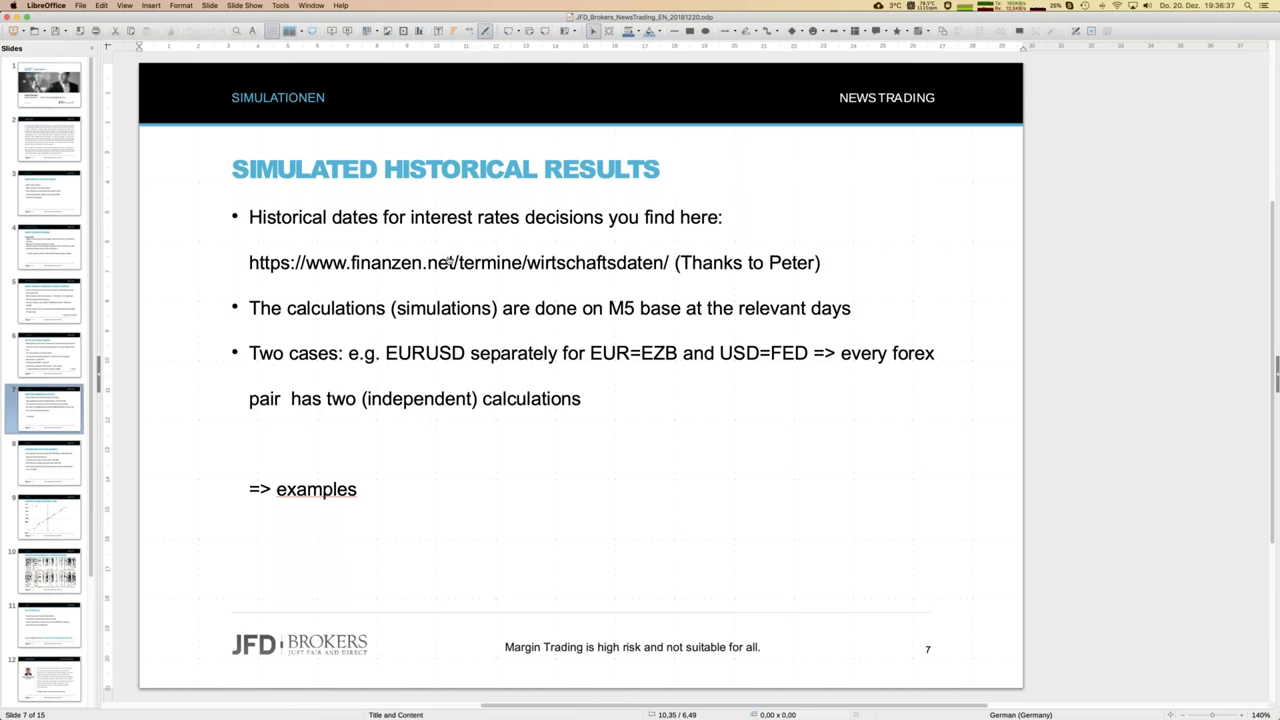
# Switch to Safari and examine the finanzen.net economic calendar entries for 20 December 2018, including countries, relevance and interest rate events
pyautogui.click(18, 143)
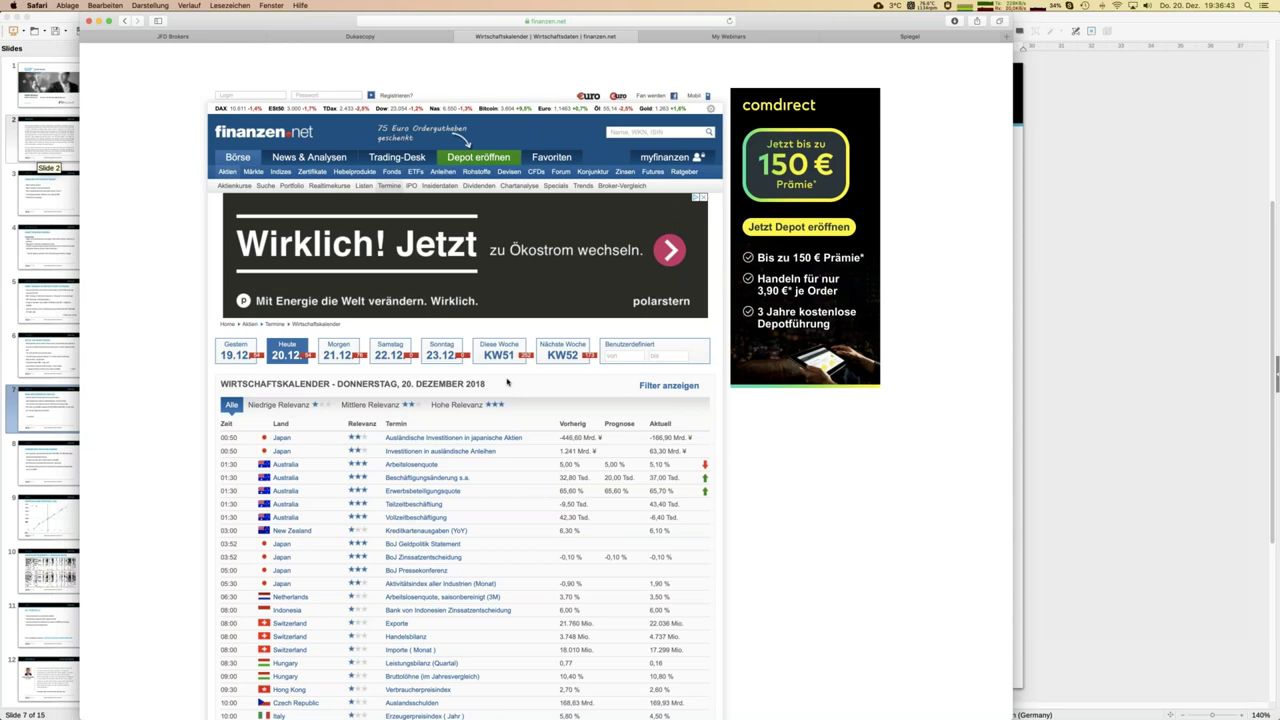
pyautogui.scroll(-3, 507, 382)
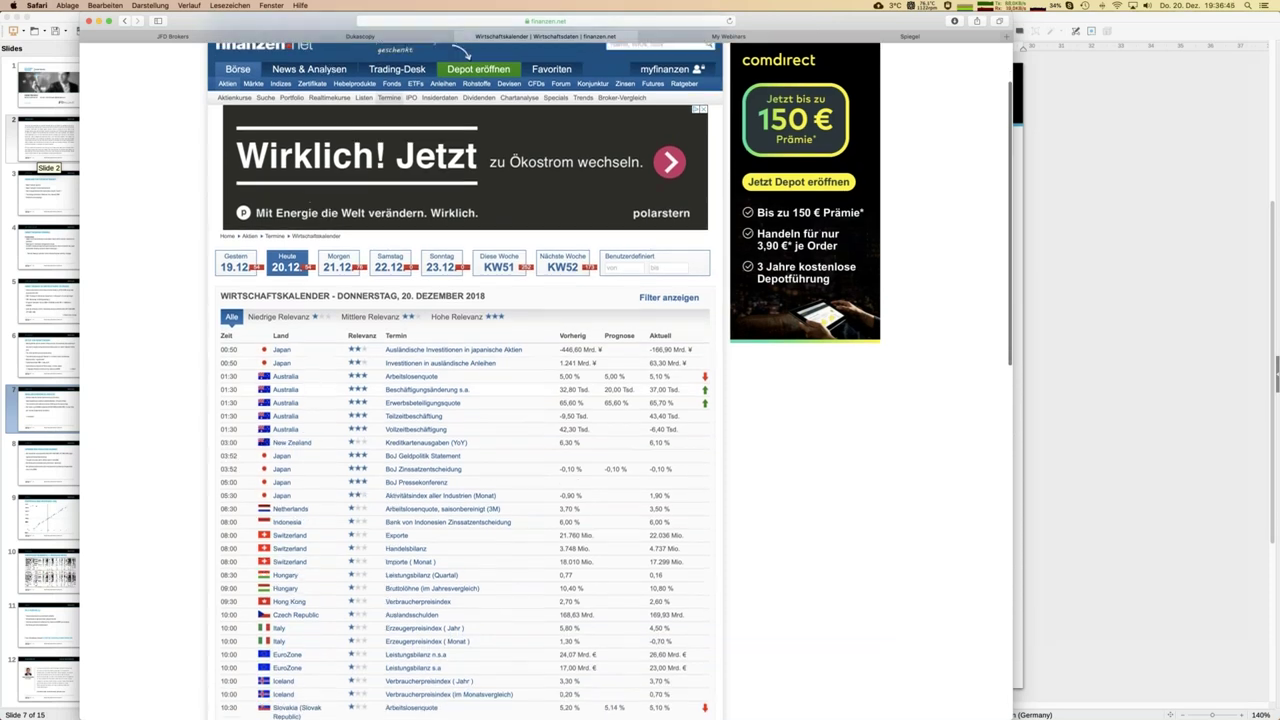
pyautogui.scroll(3, 507, 382)
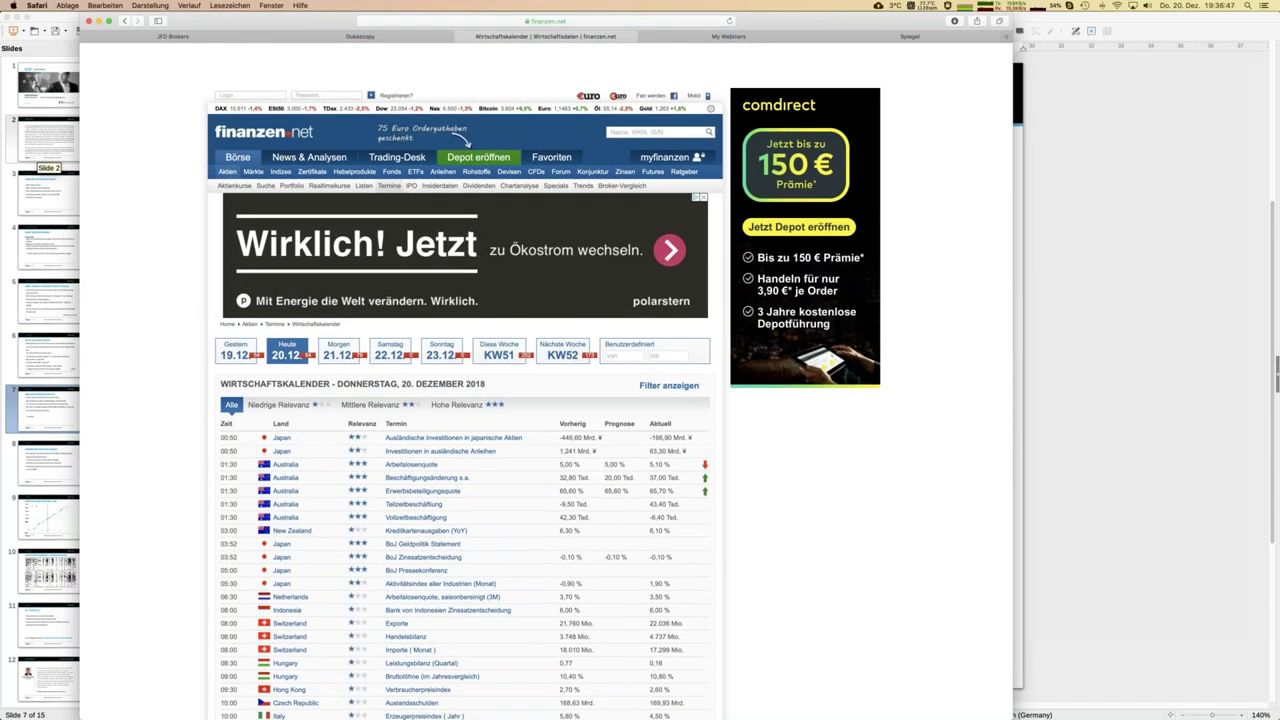
pyautogui.scroll(-1, 467, 384)
pyautogui.click(467, 384)
pyautogui.scroll(-3, 467, 384)
pyautogui.scroll(-2, 467, 332)
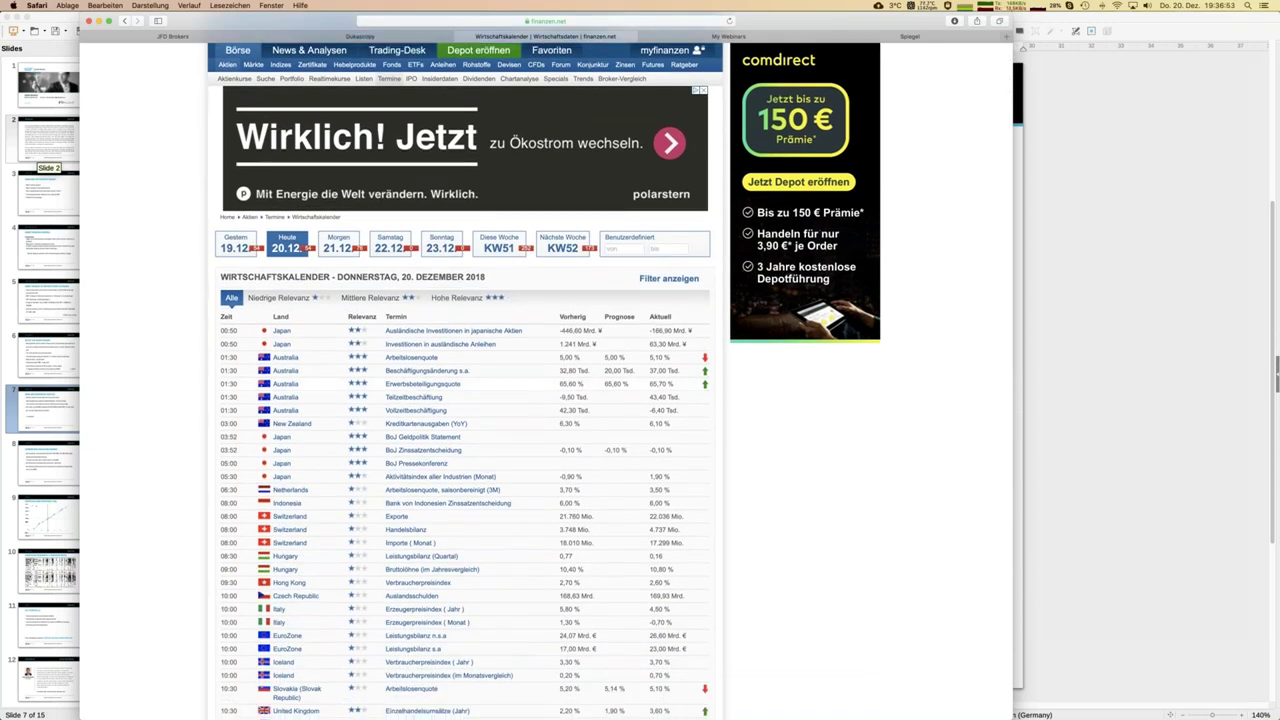
pyautogui.scroll(-2, 610, 366)
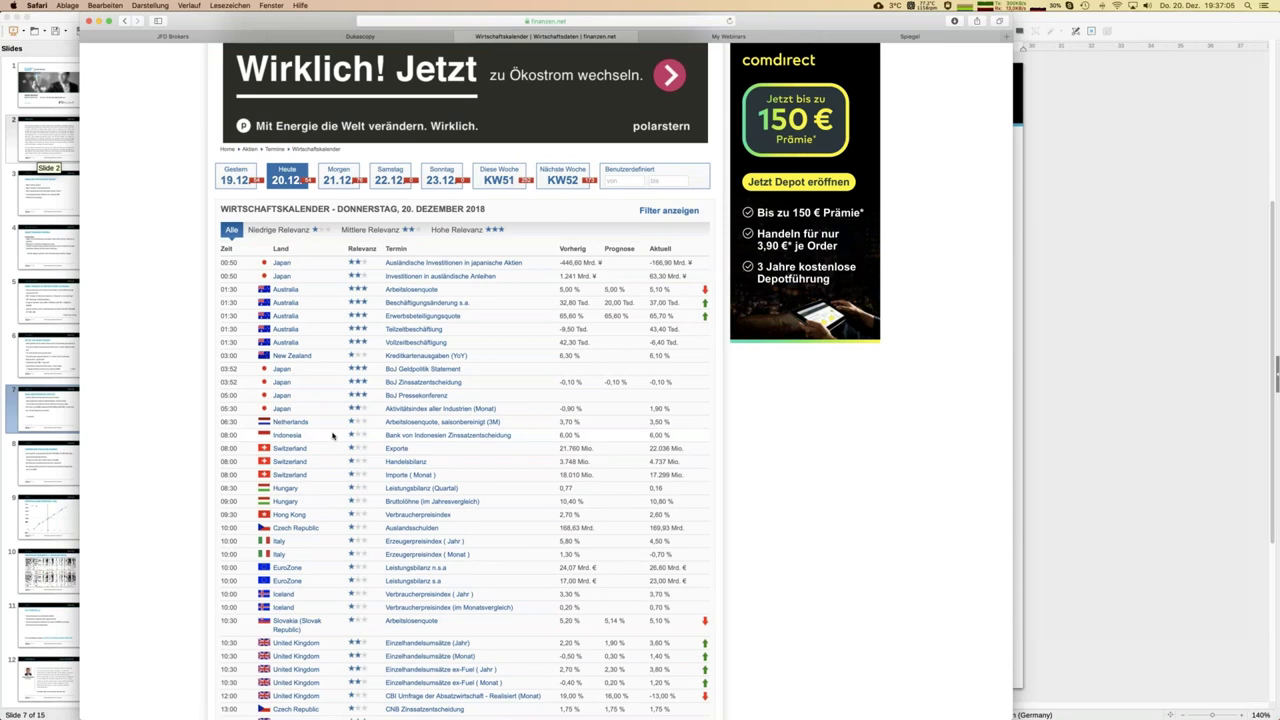
pyautogui.scroll(-5, 333, 435)
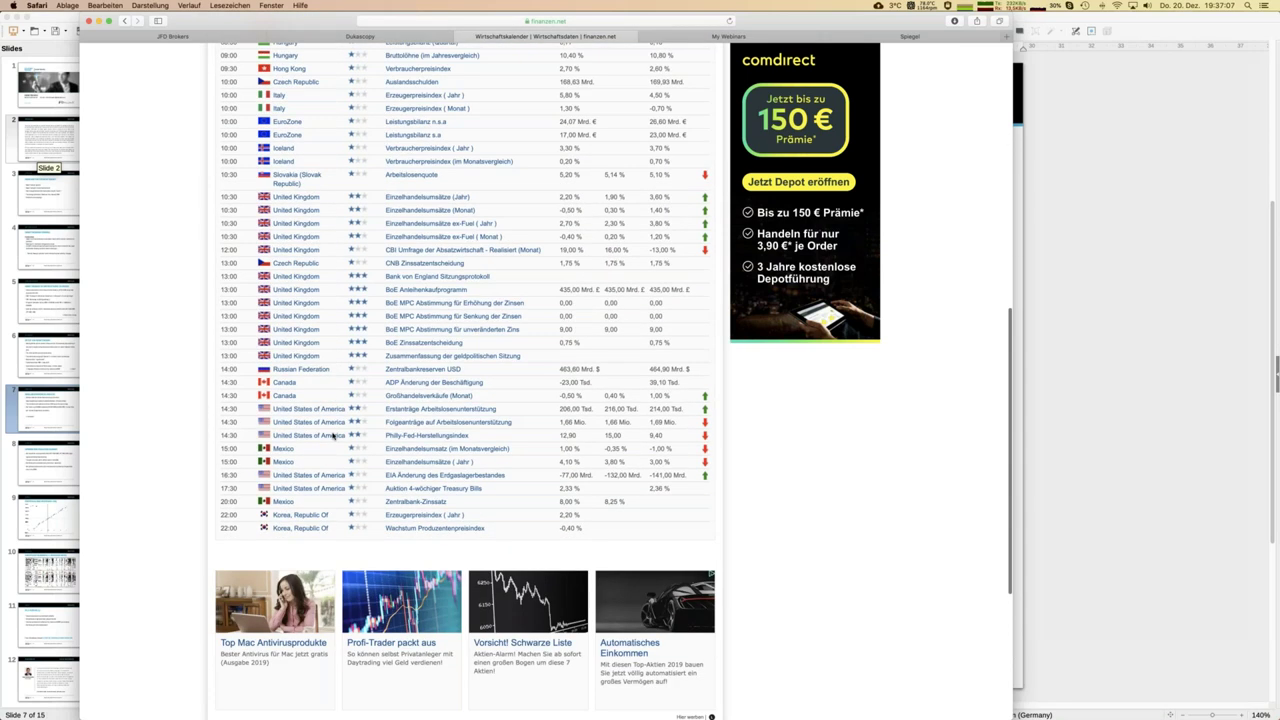
pyautogui.scroll(1, 333, 435)
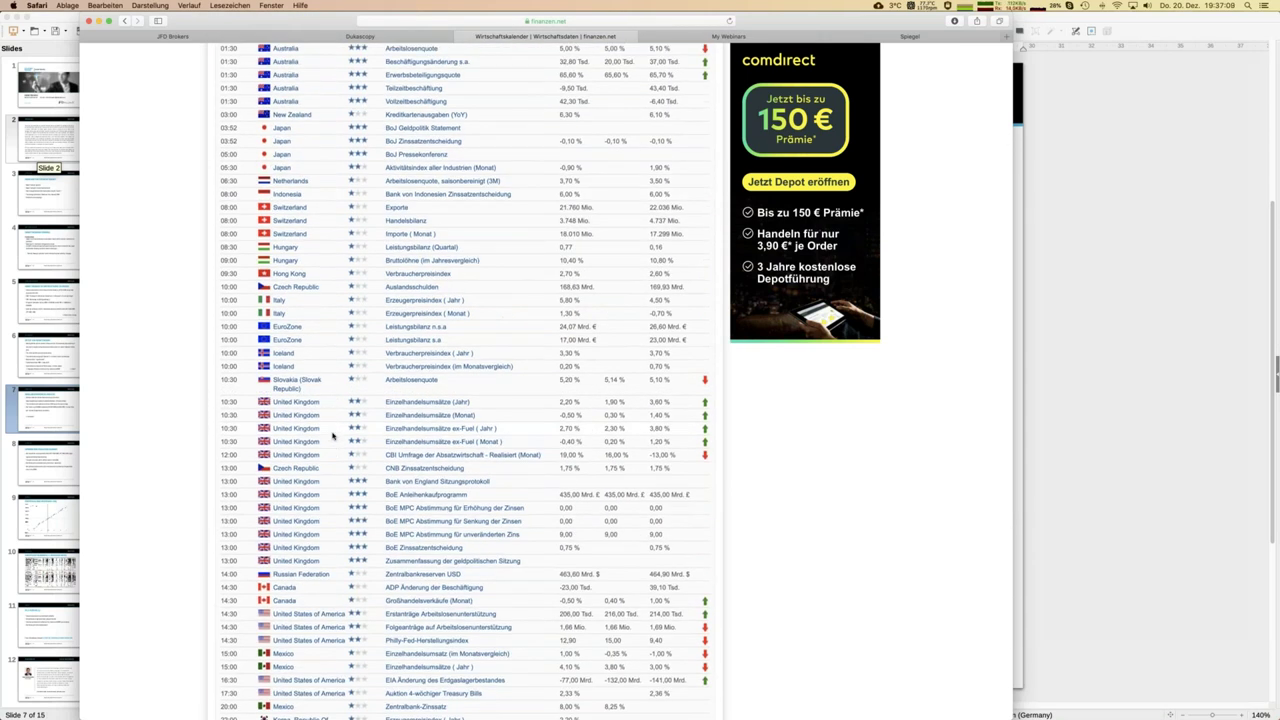
pyautogui.scroll(4, 333, 435)
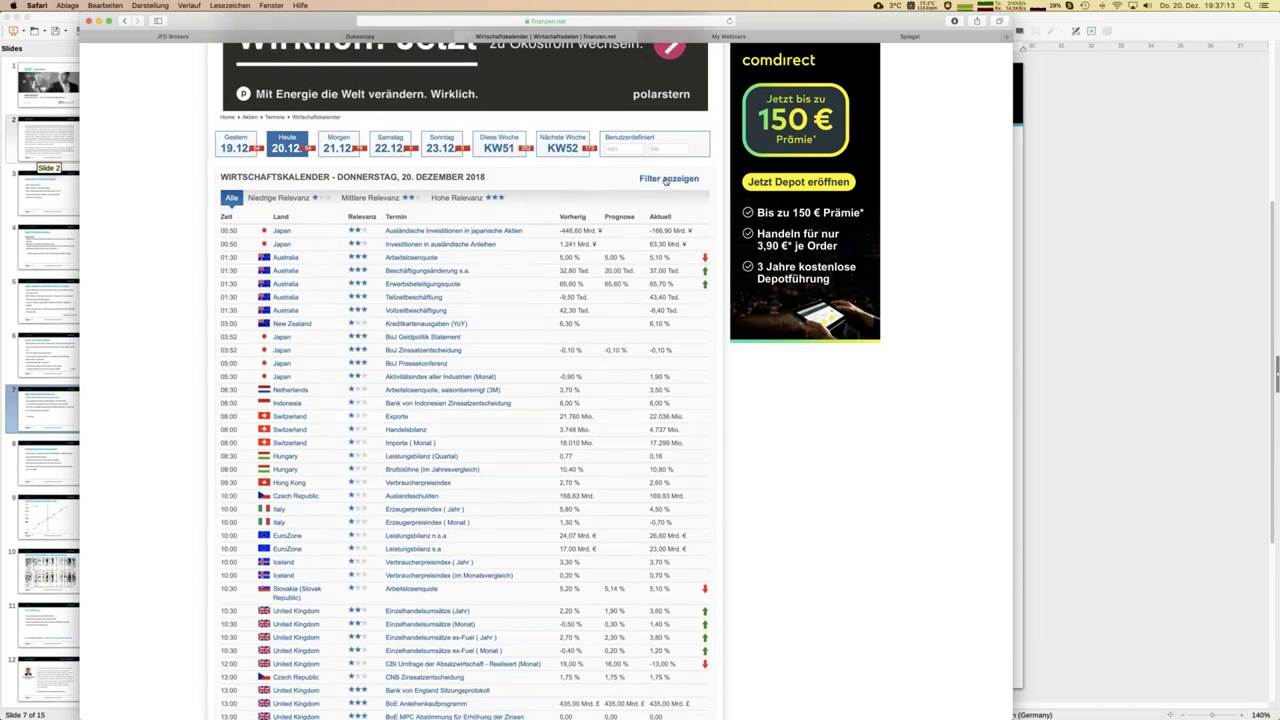
# Show the economic calendar's filter options and select USA as the region
pyautogui.click(666, 180)
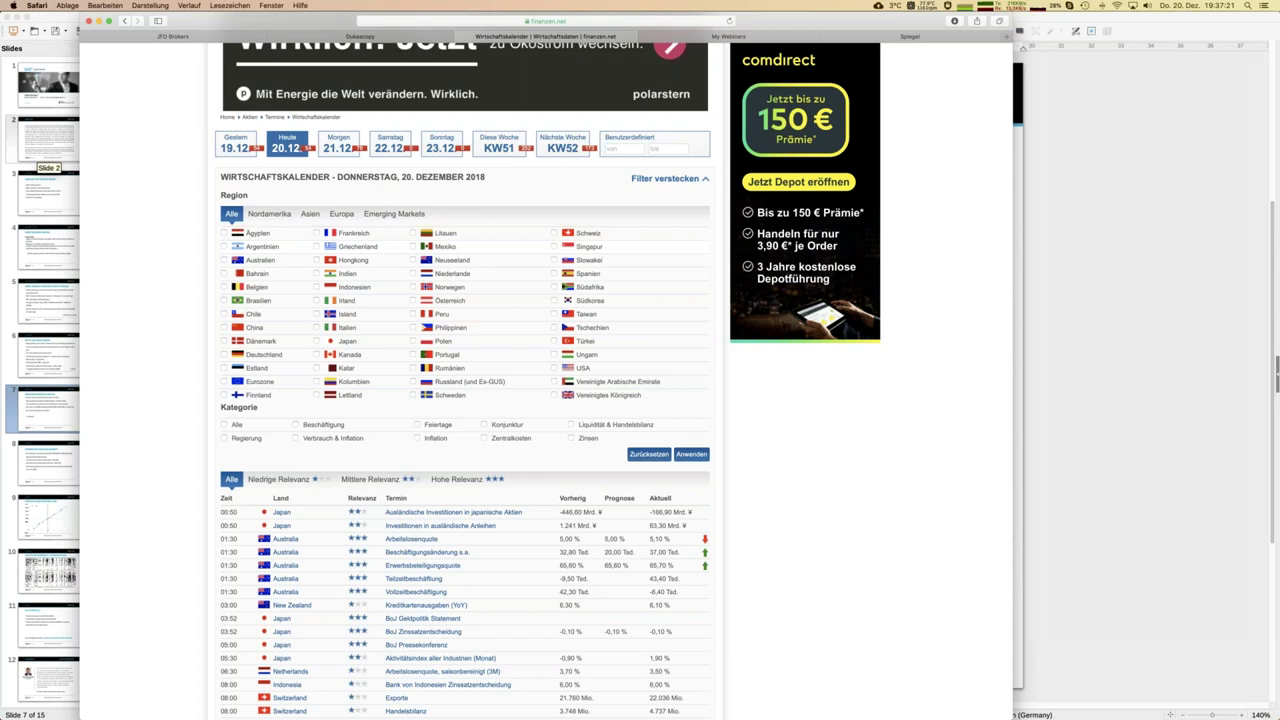
pyautogui.click(412, 260)
pyautogui.click(554, 368)
# Set the economic calendar's custom date range from 01.12.2007 to 27.12.2018 and apply it with the USA region filter
pyautogui.click(627, 149)
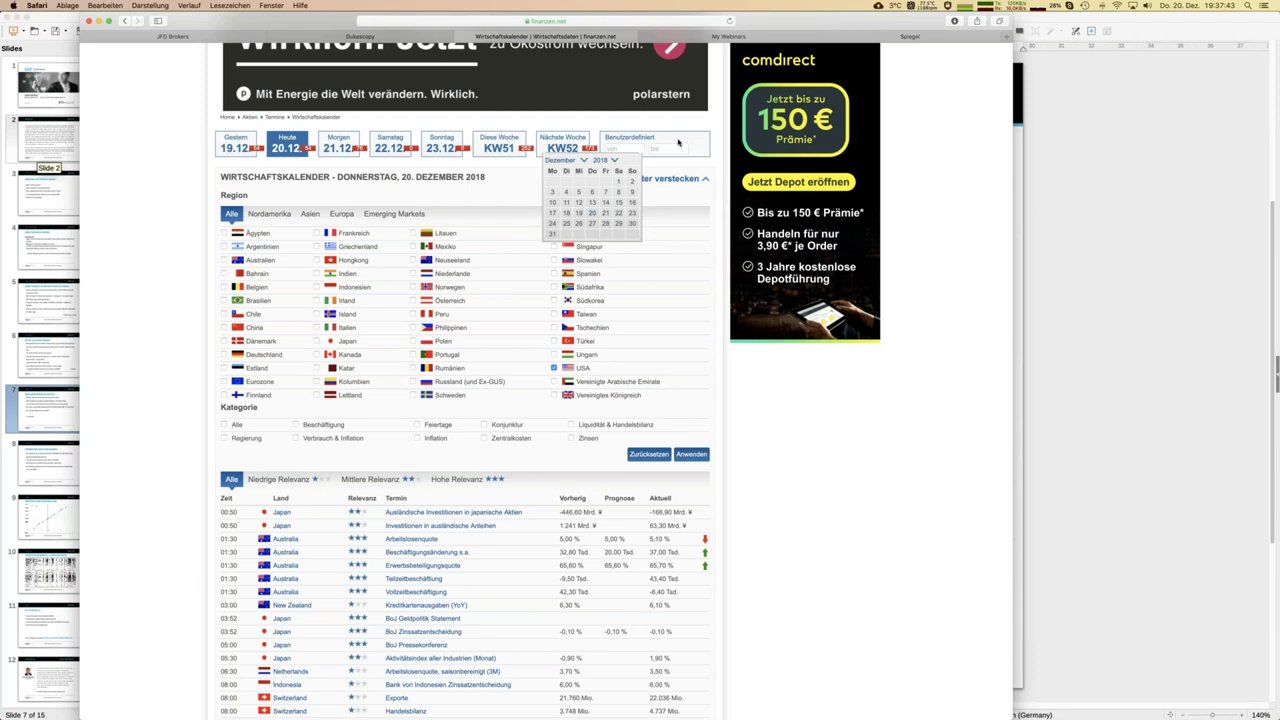
pyautogui.click(614, 161)
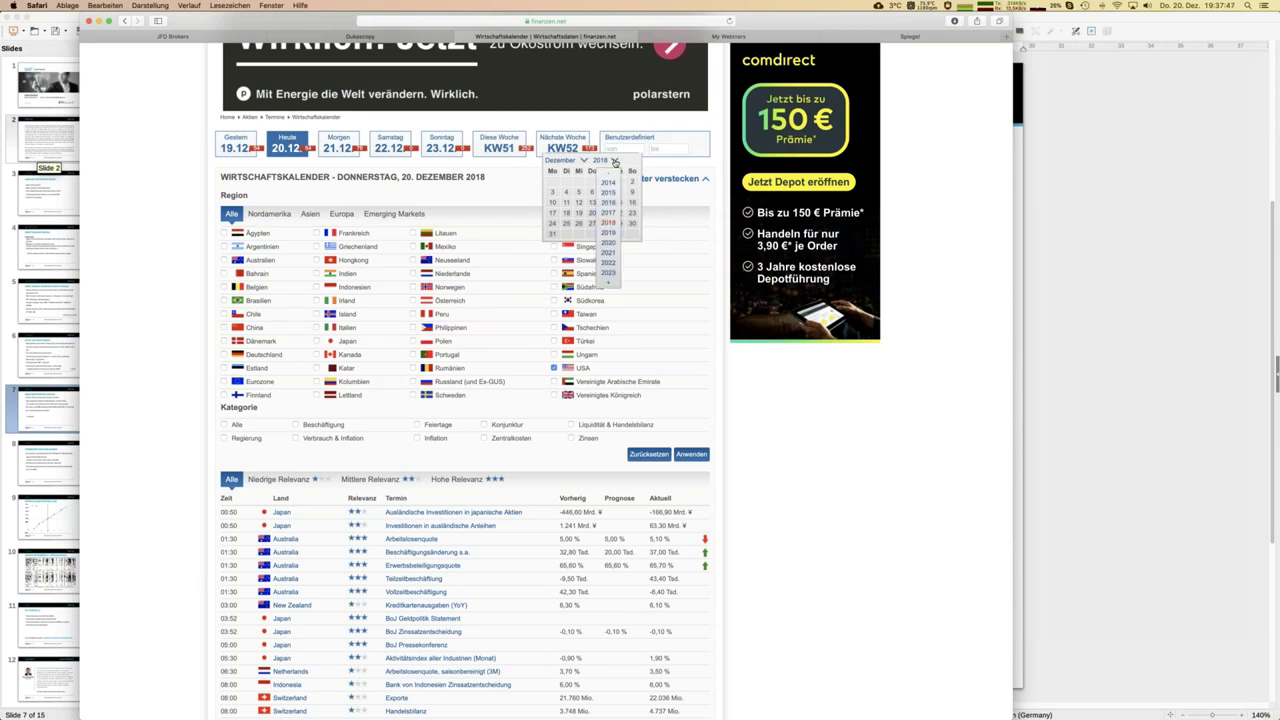
pyautogui.scroll(1, 614, 161)
pyautogui.moveTo(610, 212)
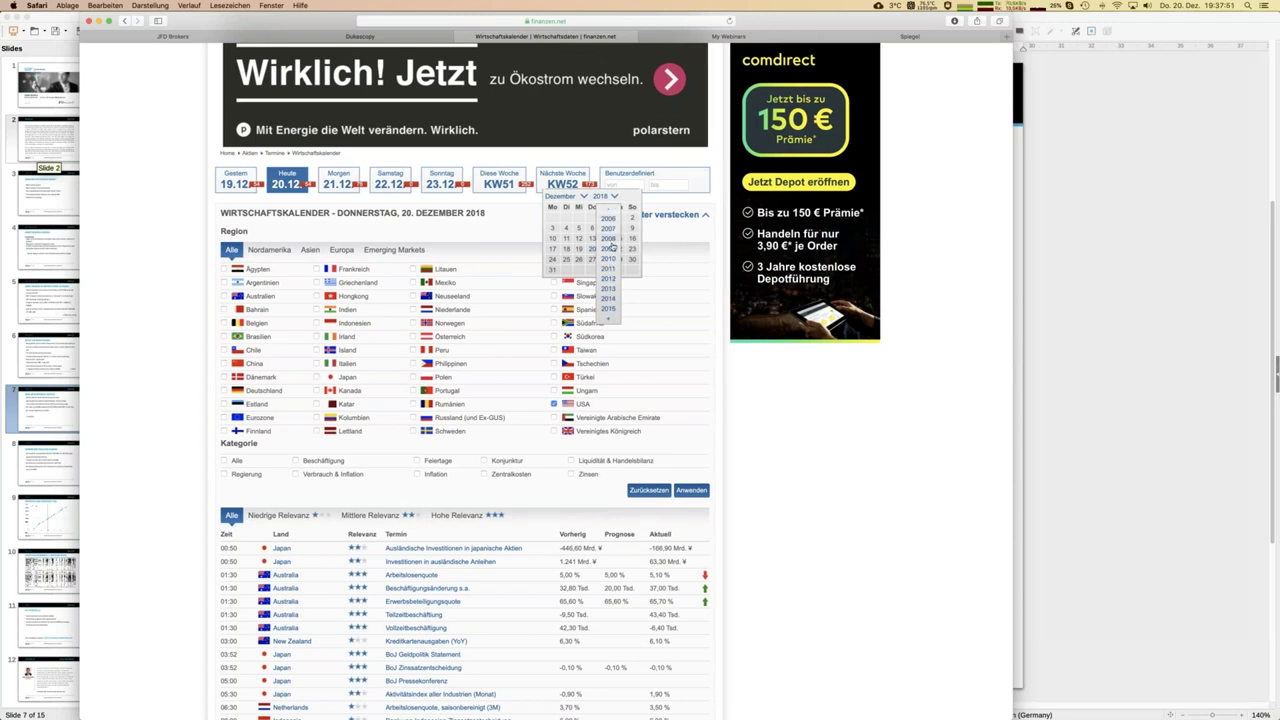
pyautogui.click(610, 232)
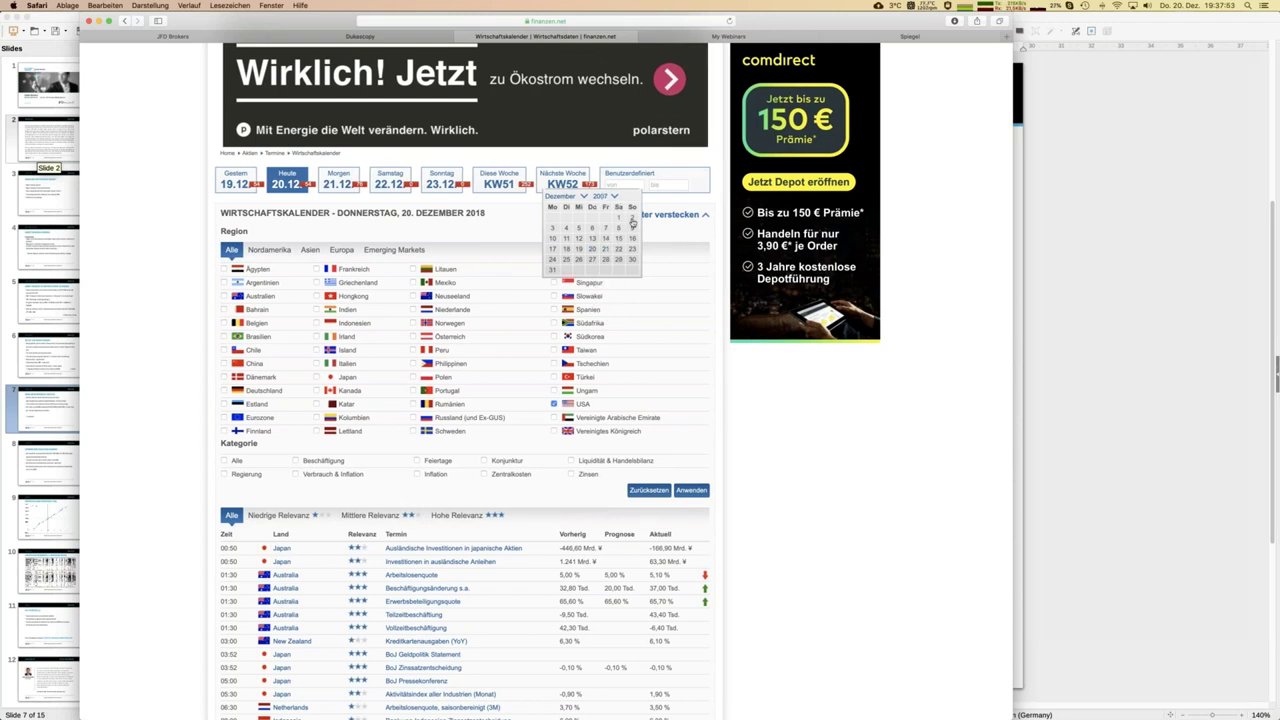
pyautogui.click(619, 218)
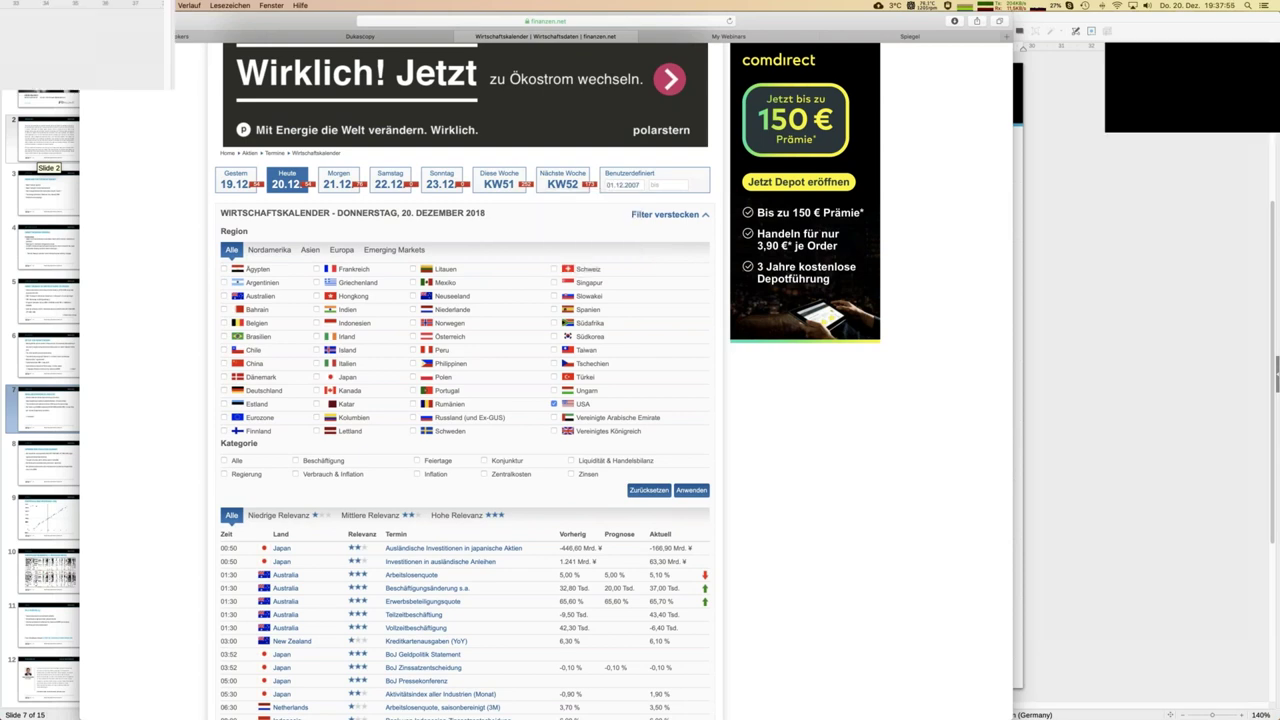
pyautogui.click(665, 184)
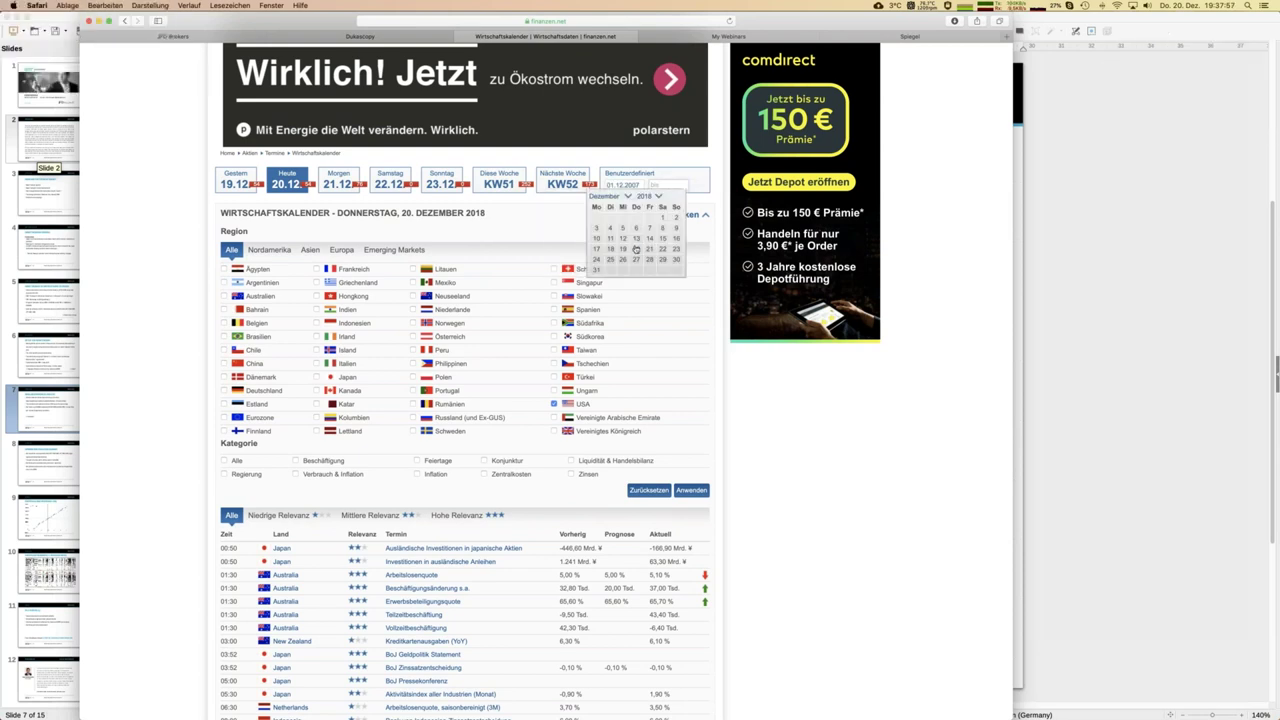
pyautogui.click(637, 261)
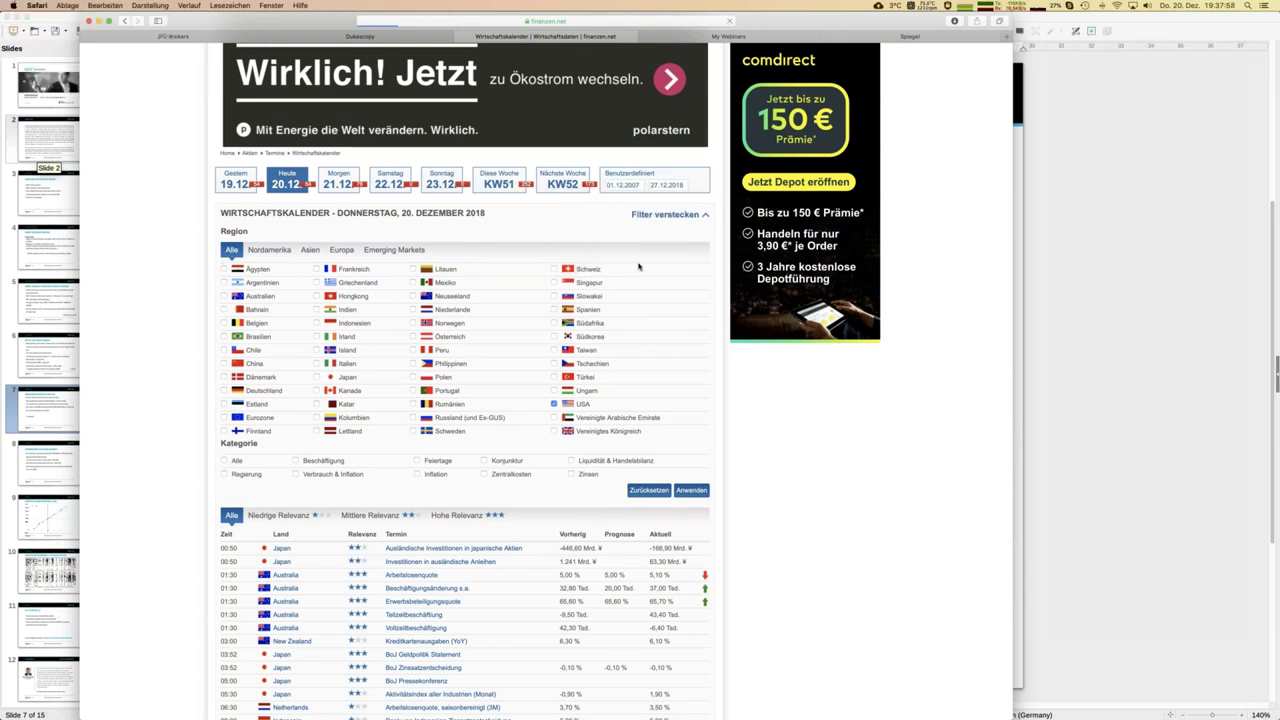
pyautogui.click(692, 491)
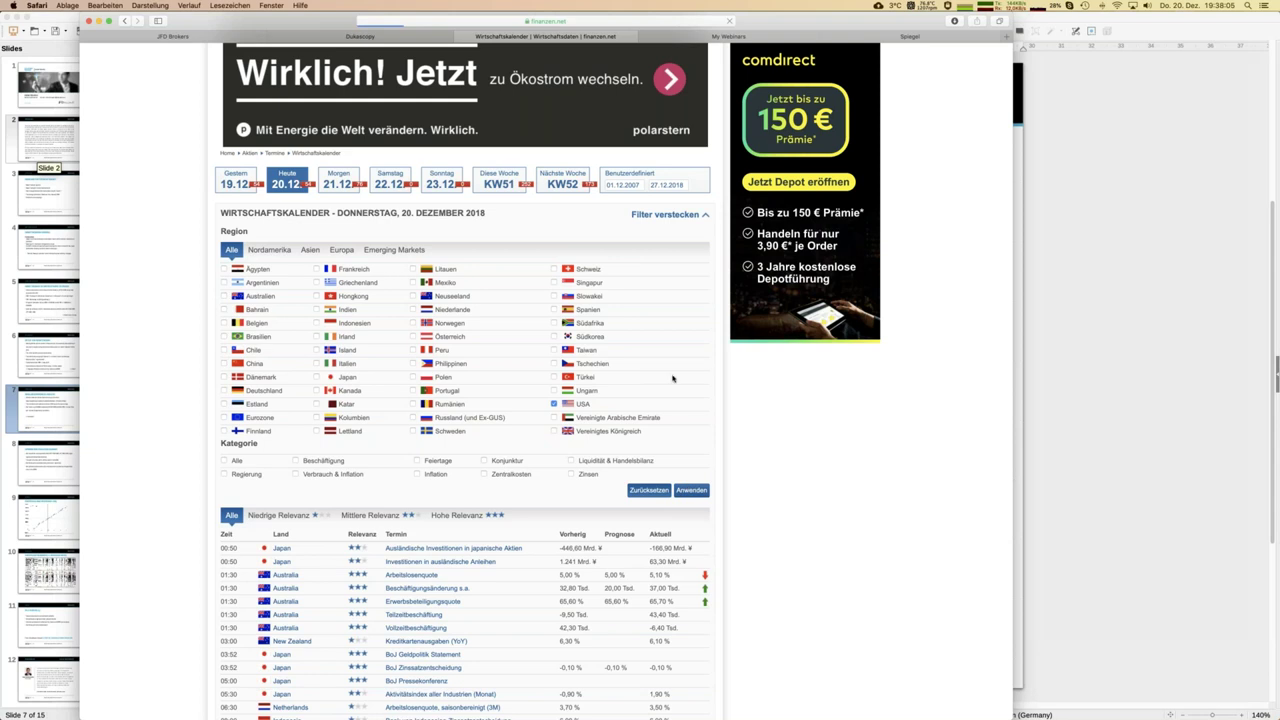
# Show the filter options for the USA entries again and restrict the calendar to the Zinsen category
pyautogui.scroll(-1, 674, 376)
pyautogui.scroll(-1, 674, 376)
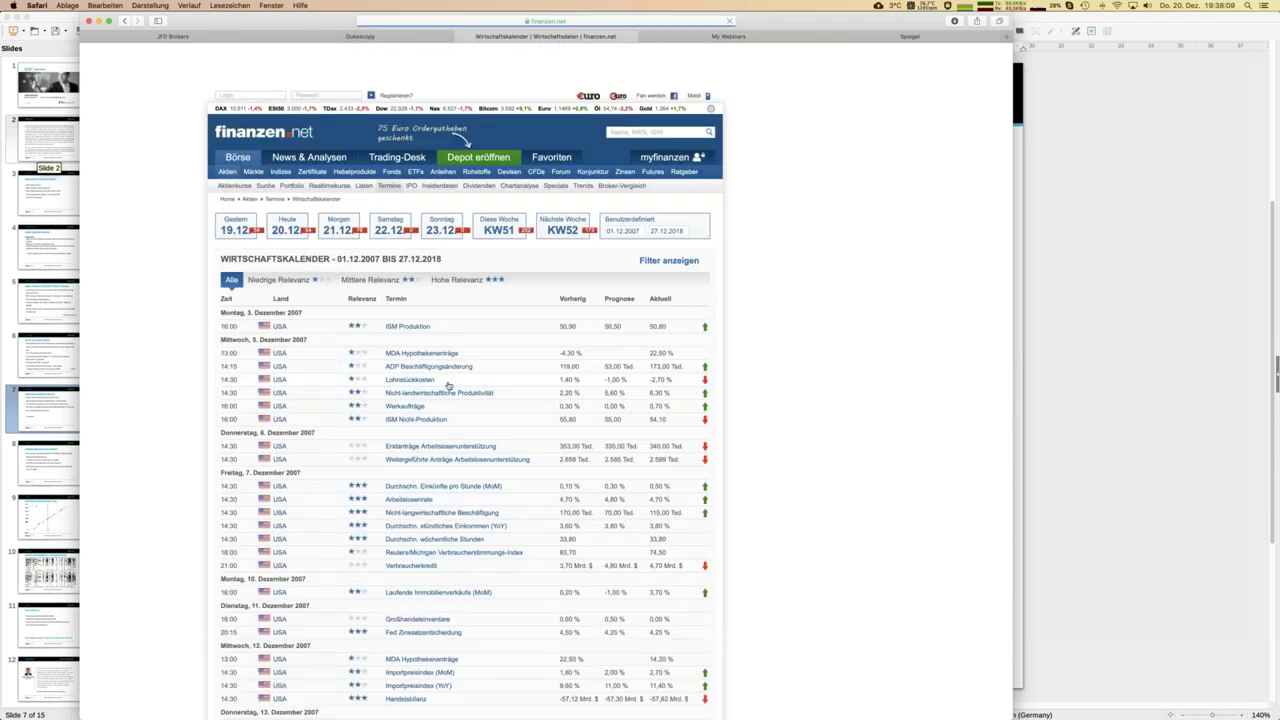
pyautogui.scroll(-2, 457, 378)
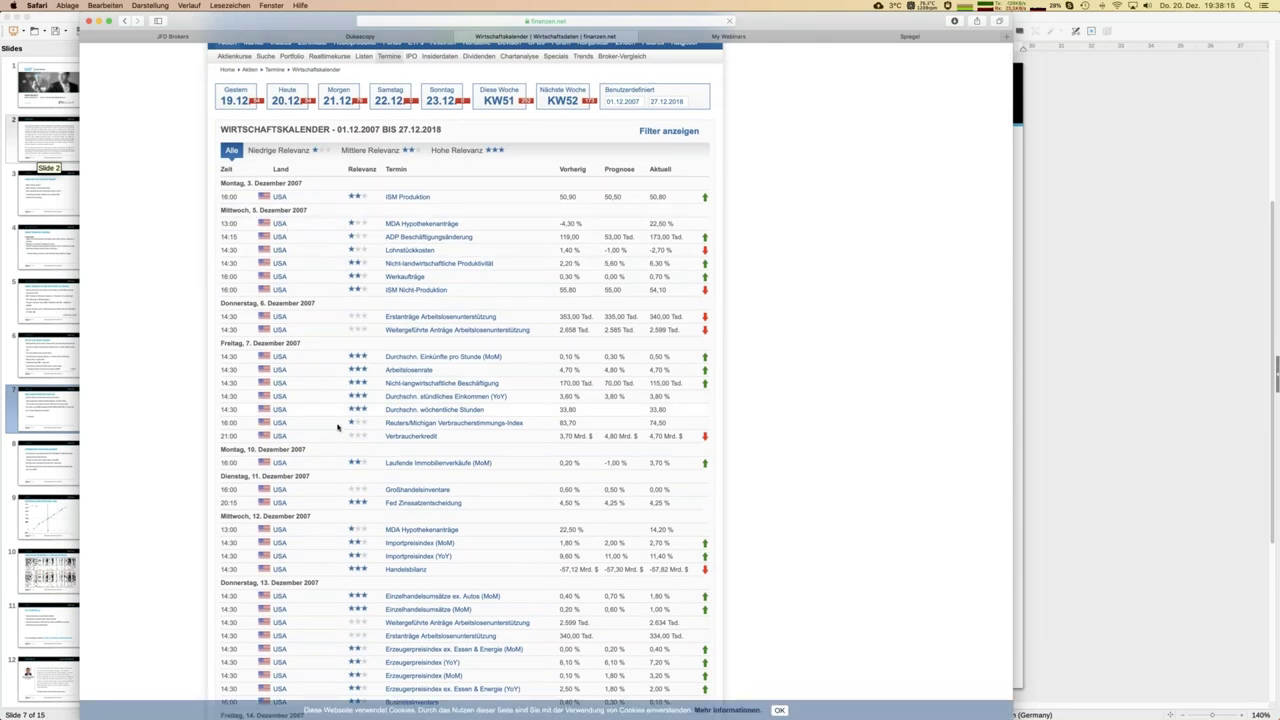
pyautogui.scroll(2, 337, 427)
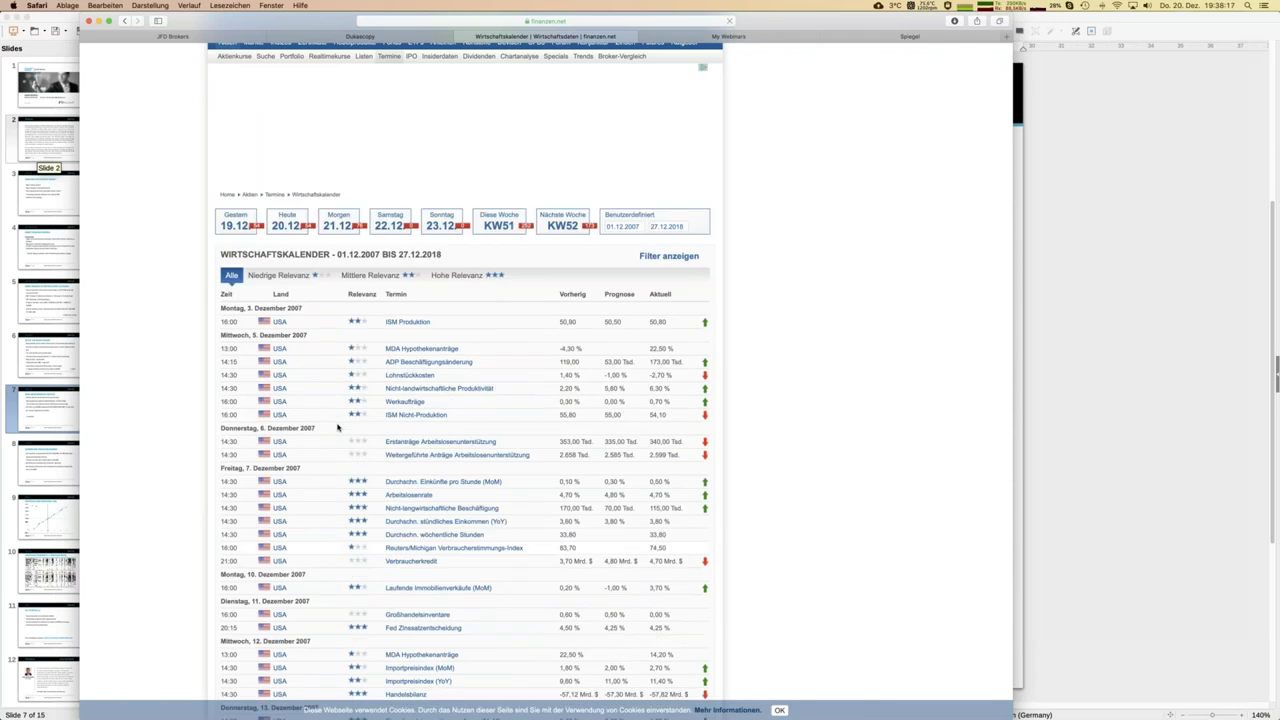
pyautogui.scroll(2, 752, 342)
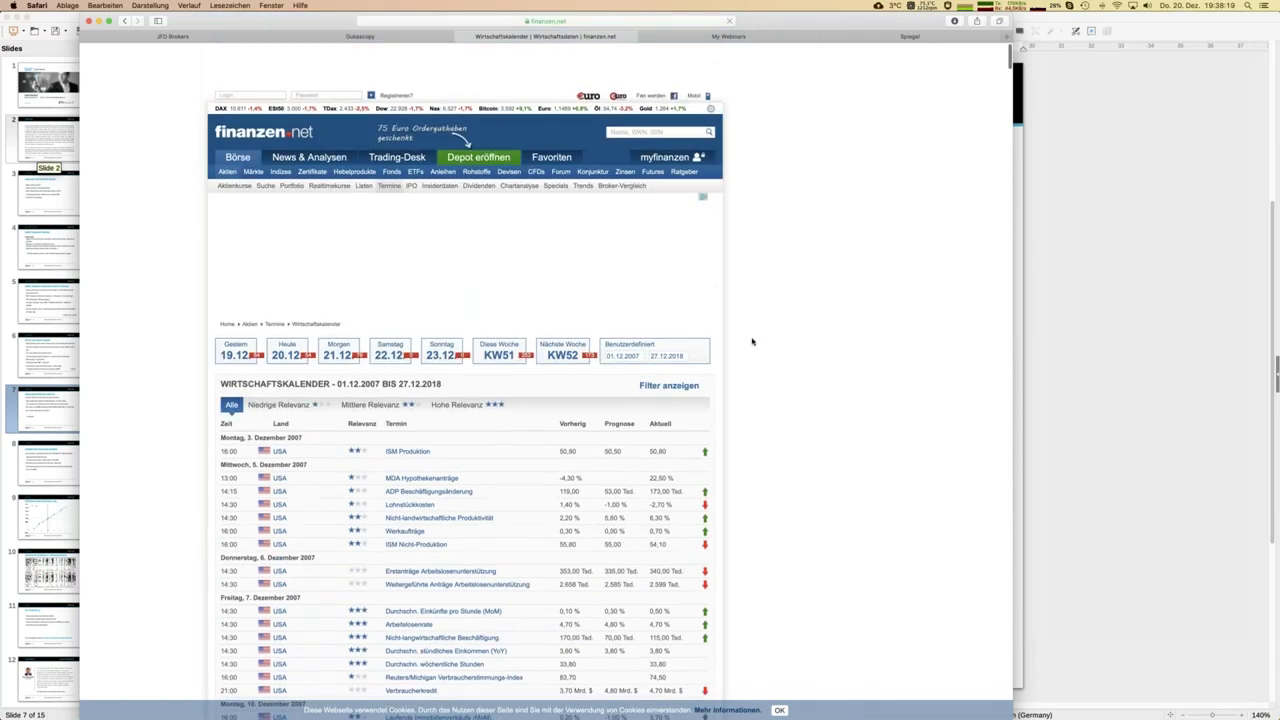
pyautogui.scroll(-2, 752, 342)
pyautogui.click(676, 314)
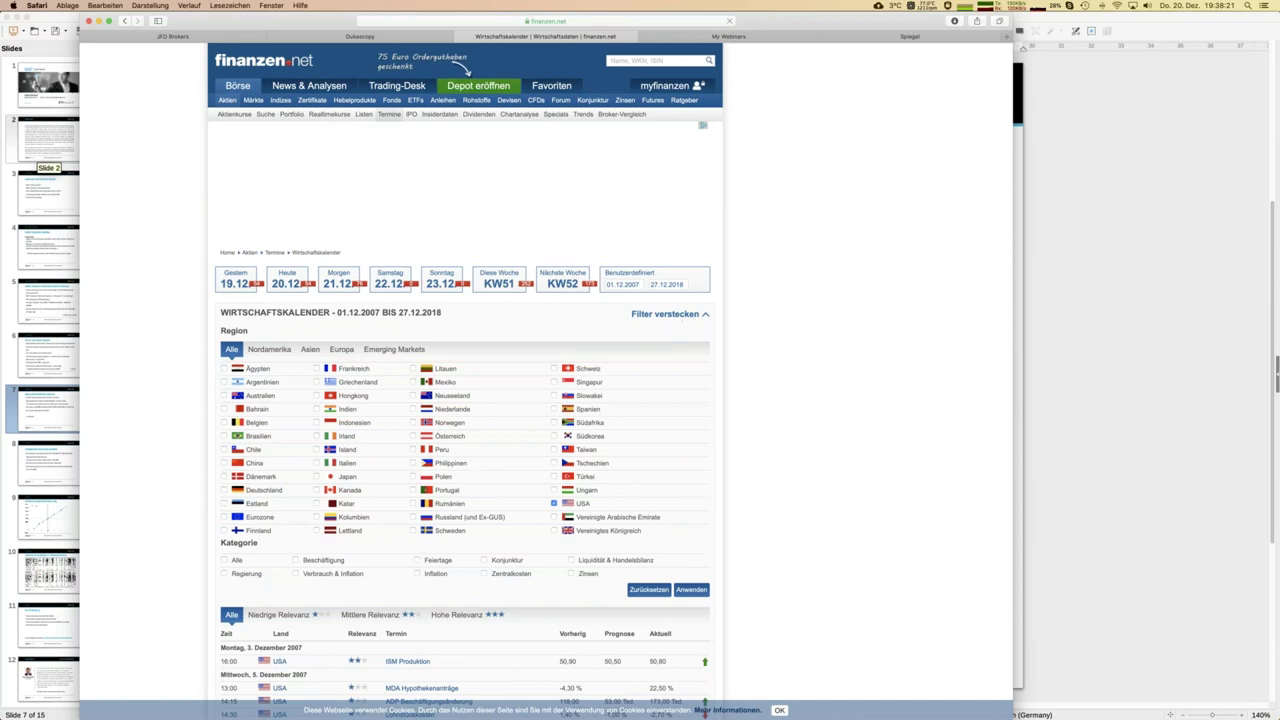
pyautogui.scroll(-3, 777, 343)
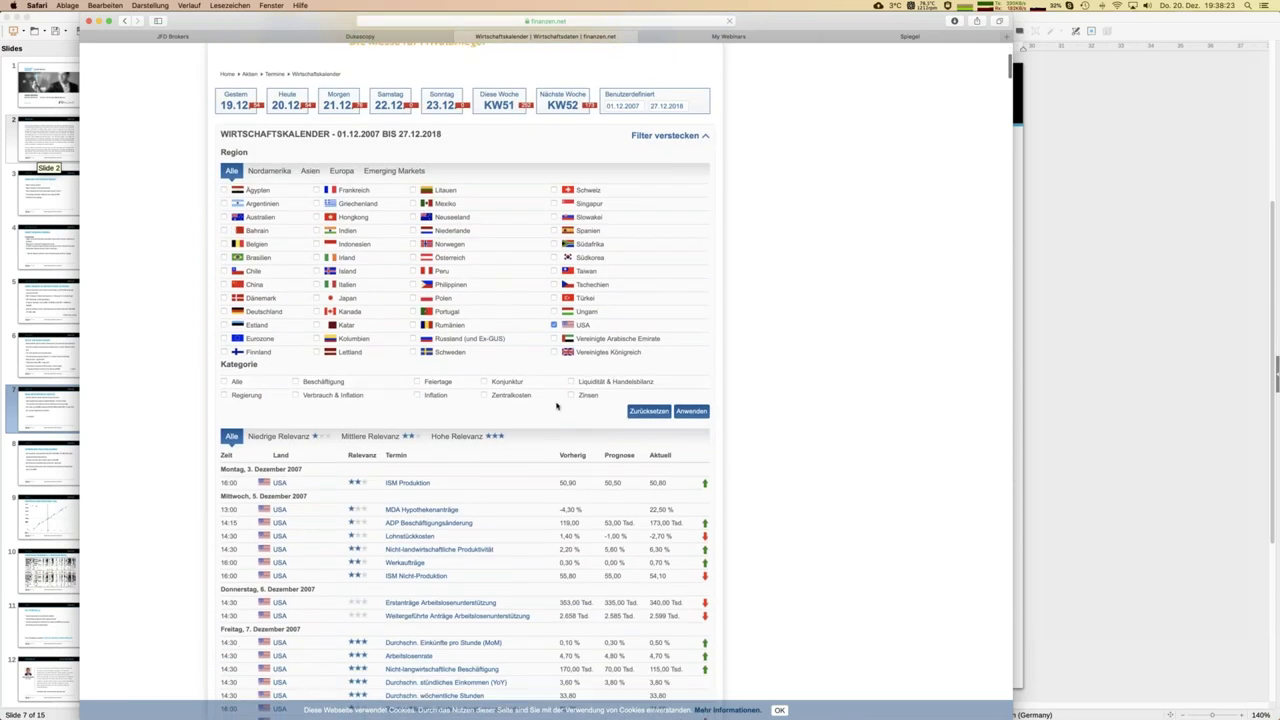
pyautogui.click(572, 396)
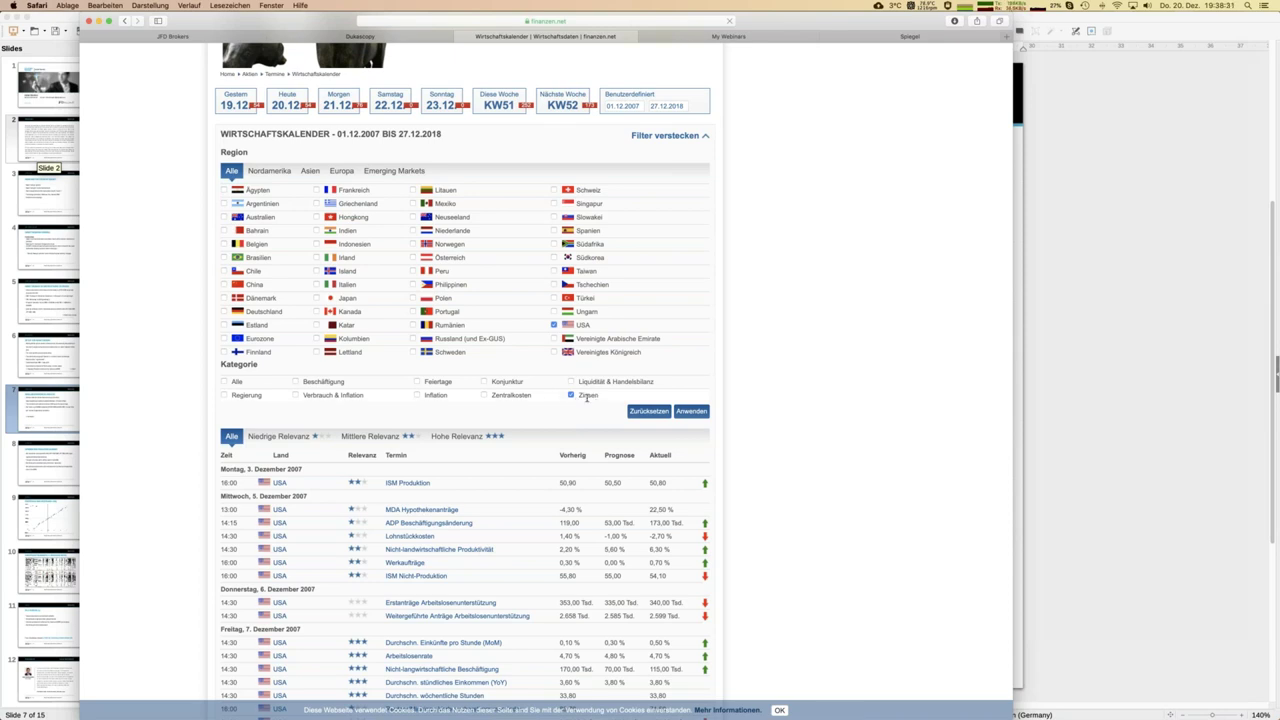
pyautogui.click(691, 412)
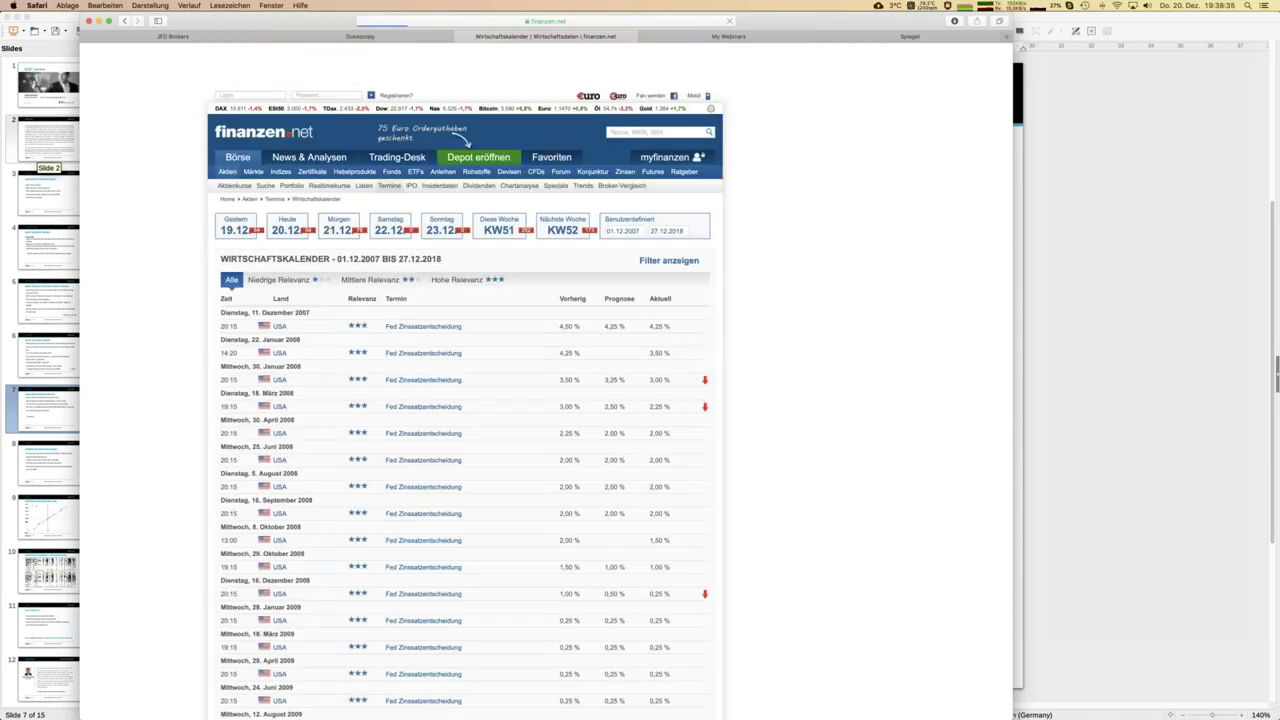
# Examine the list of Fed interest rate decisions, including dates, times and previous, forecast and actual rates, down to 19 December 2018
pyautogui.scroll(-20, 596, 358)
pyautogui.scroll(-15, 596, 358)
pyautogui.scroll(5, 596, 358)
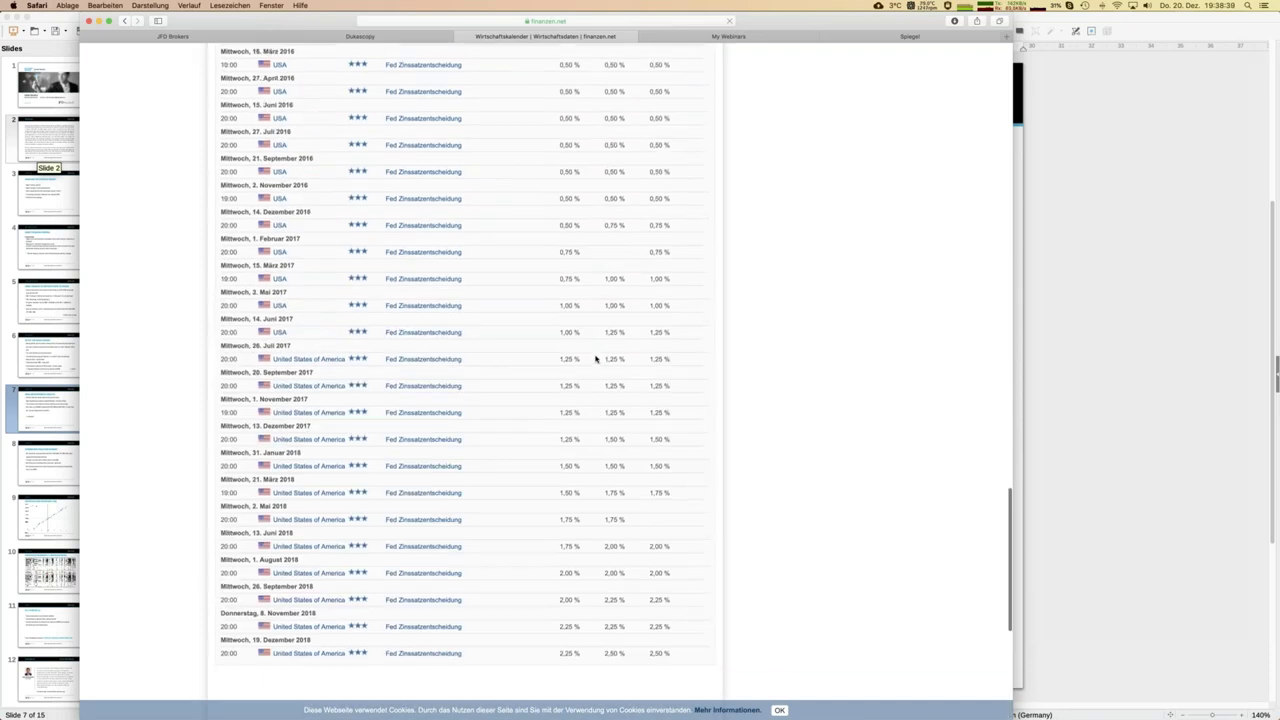
pyautogui.scroll(5, 596, 358)
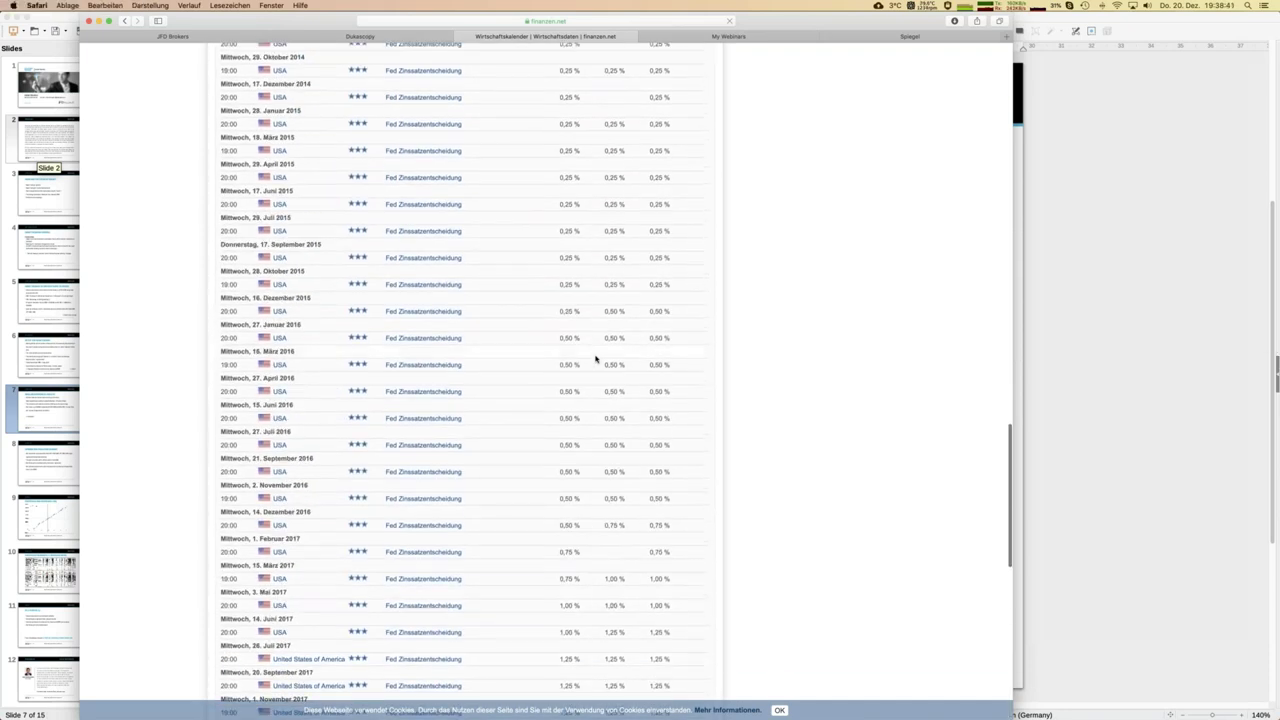
pyautogui.scroll(-4, 591, 355)
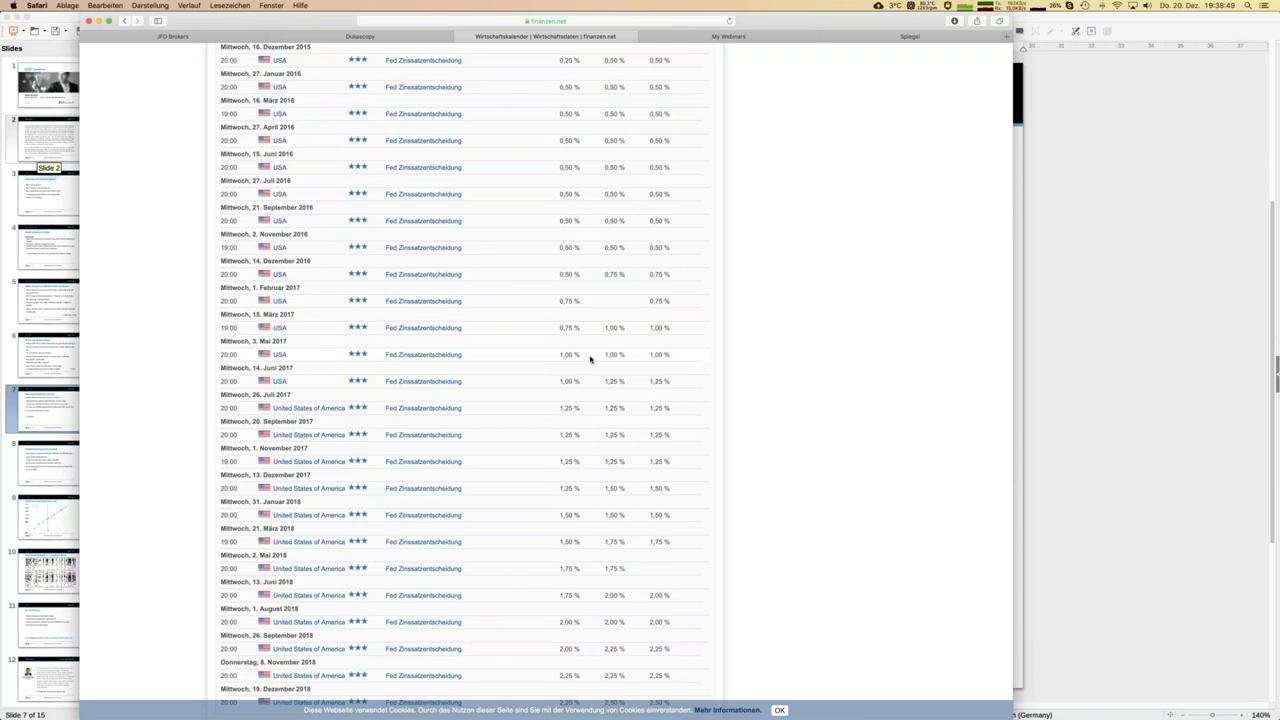
pyautogui.scroll(-5, 591, 359)
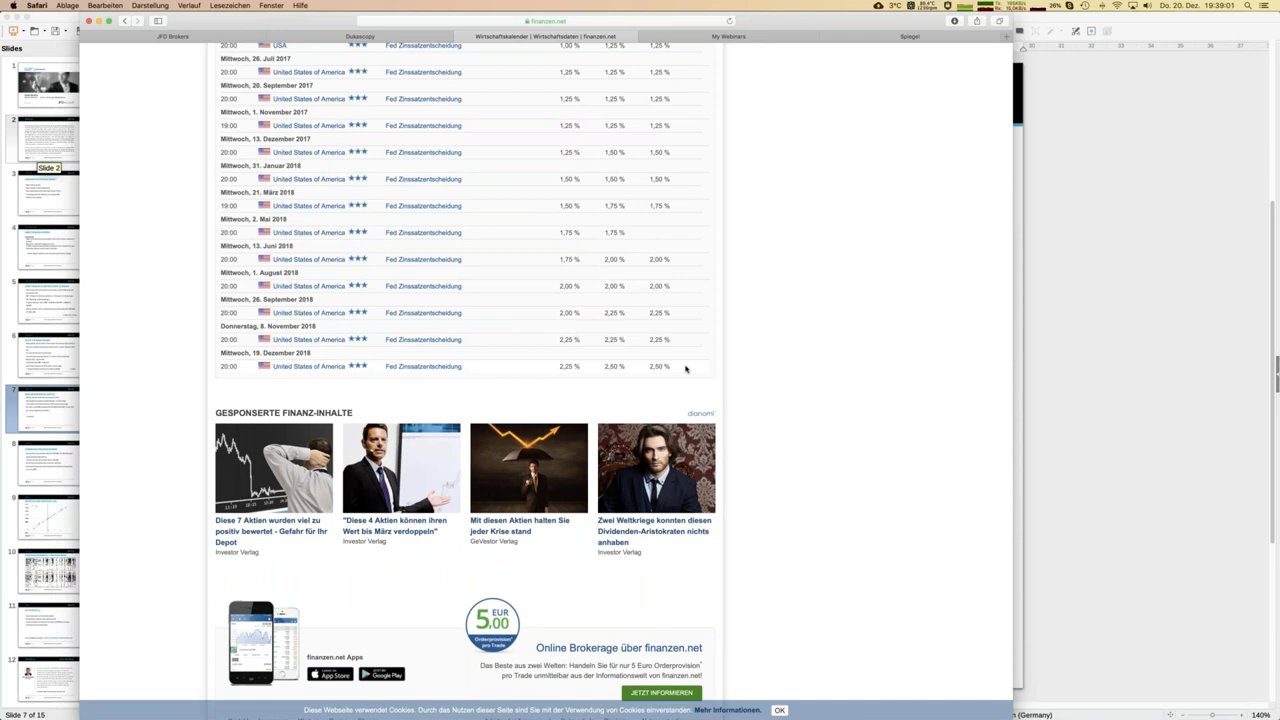
# Select the Fed interest rate entries from the 19 December 2018 row upward through the list
pyautogui.moveTo(698, 369); pyautogui.dragTo(467, 102)
pyautogui.scroll(3, 467, 102)
pyautogui.moveTo(700, 606); pyautogui.dragTo(185, 105)
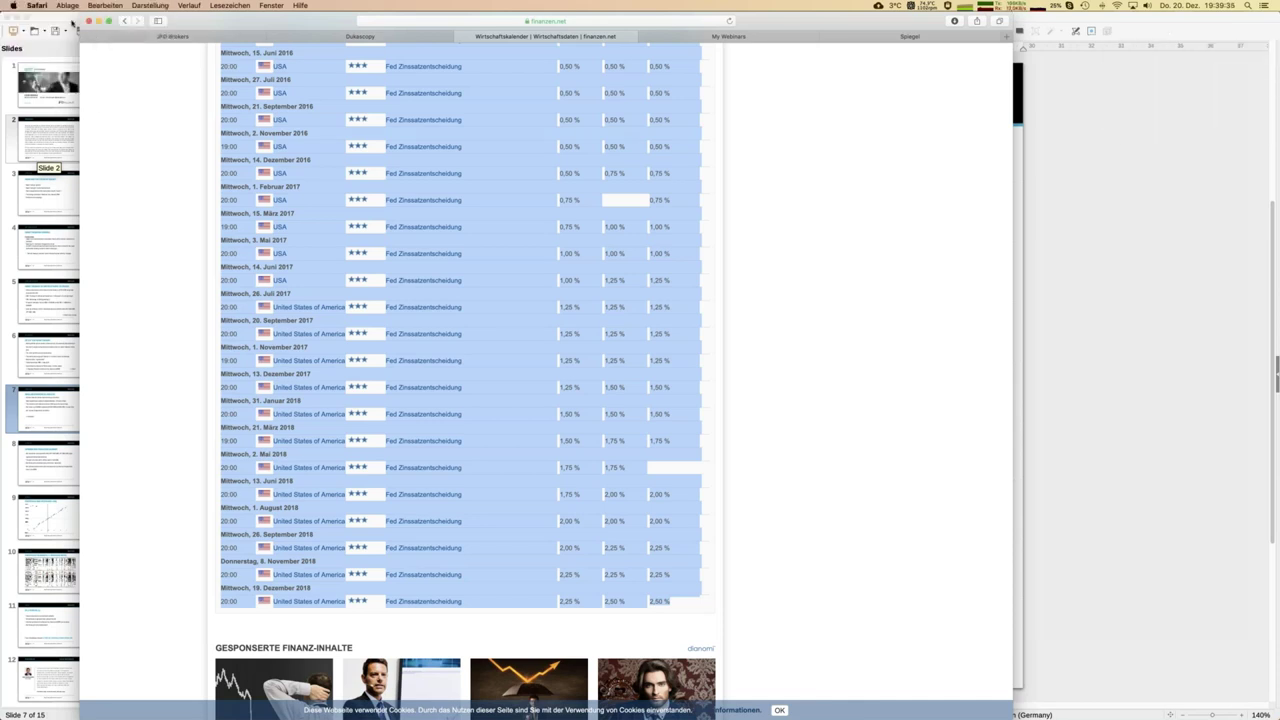
# Switch to LibreOffice and bring up the Central_Bank_Decisions.ods spreadsheet
pyautogui.press('super+Tab')
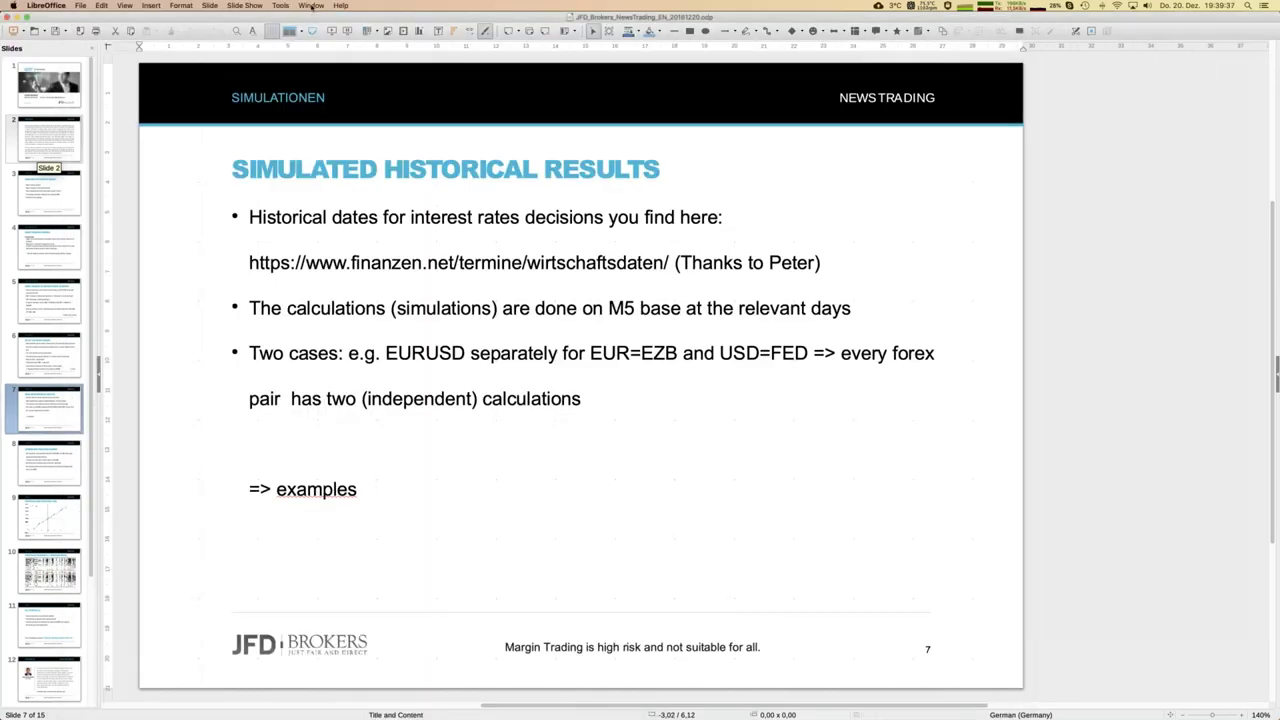
pyautogui.click(311, 6)
pyautogui.click(324, 44)
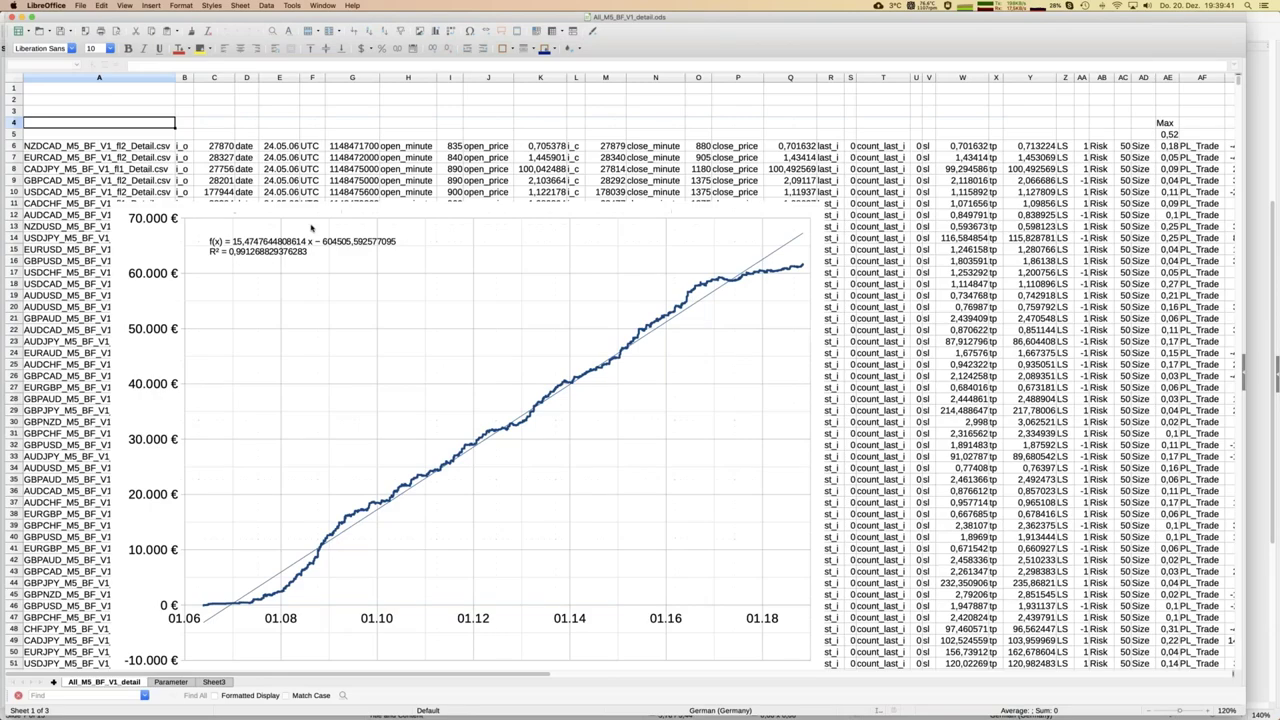
pyautogui.click(329, 7)
pyautogui.click(340, 65)
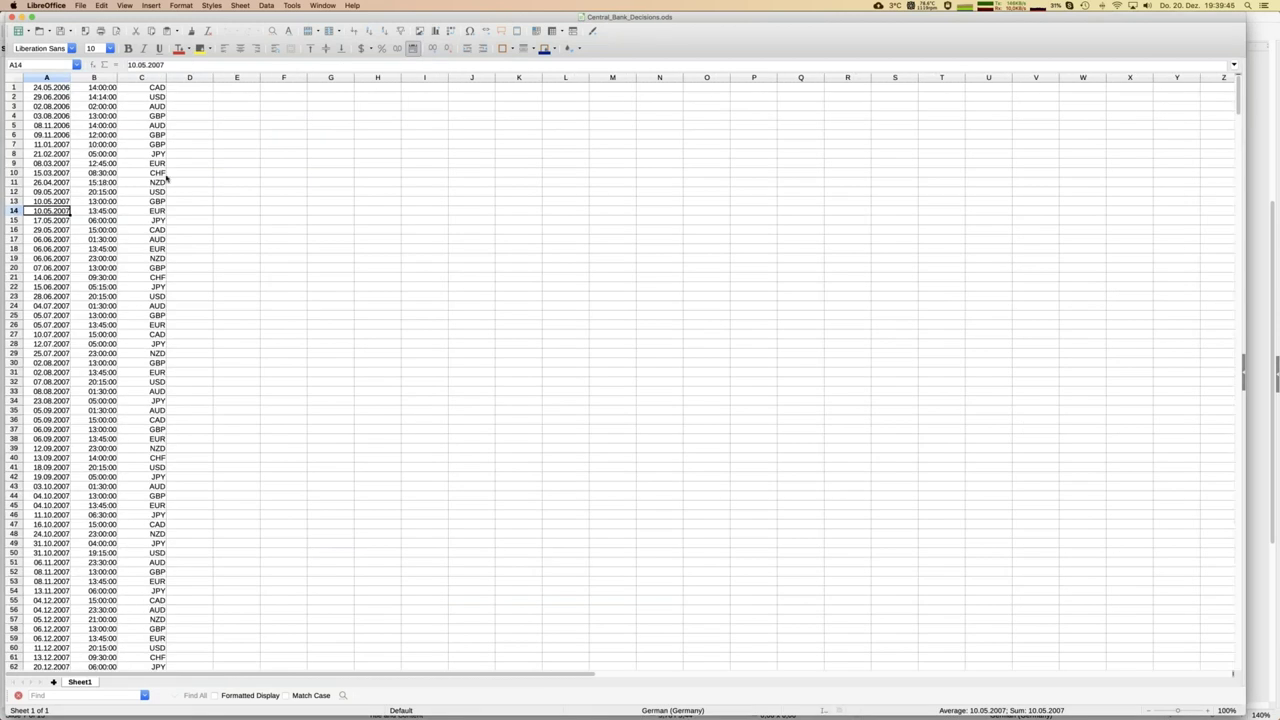
# Go to the last central bank decision in the time column and enlarge the sheet view to 120%
pyautogui.click(160, 174)
pyautogui.scroll(-20, 153, 176)
pyautogui.click(95, 201)
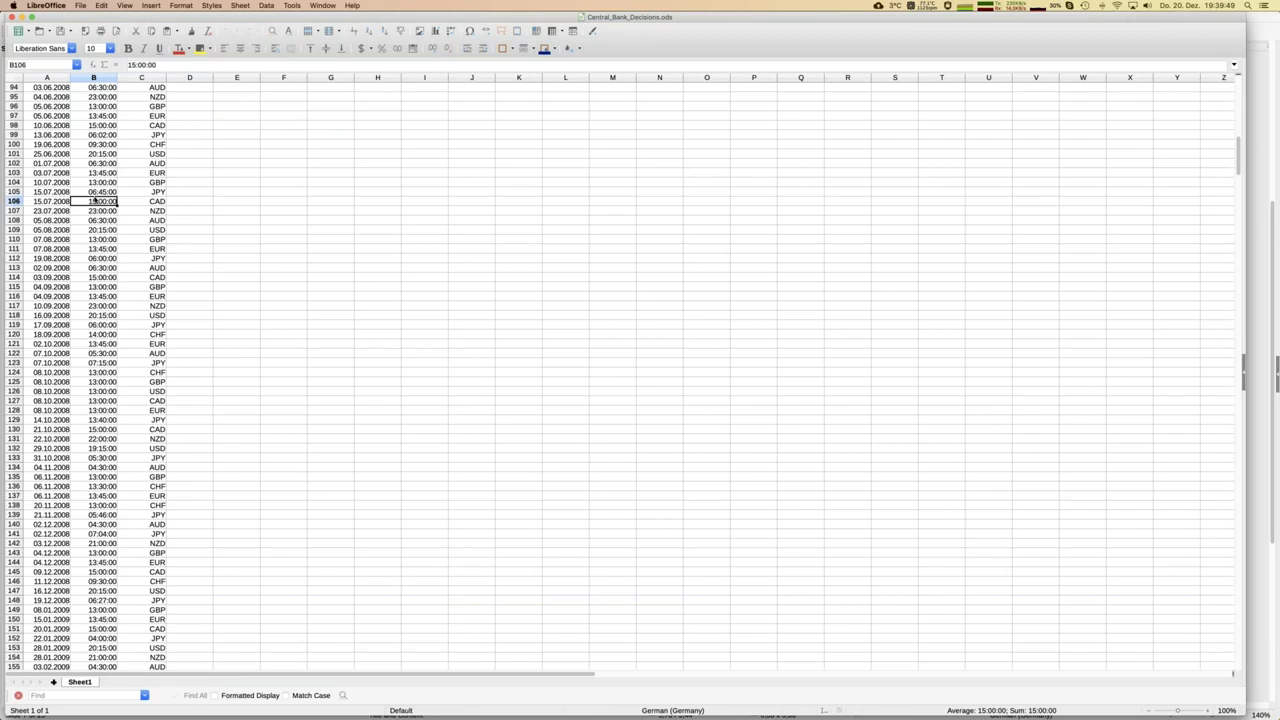
pyautogui.press('super+Down')
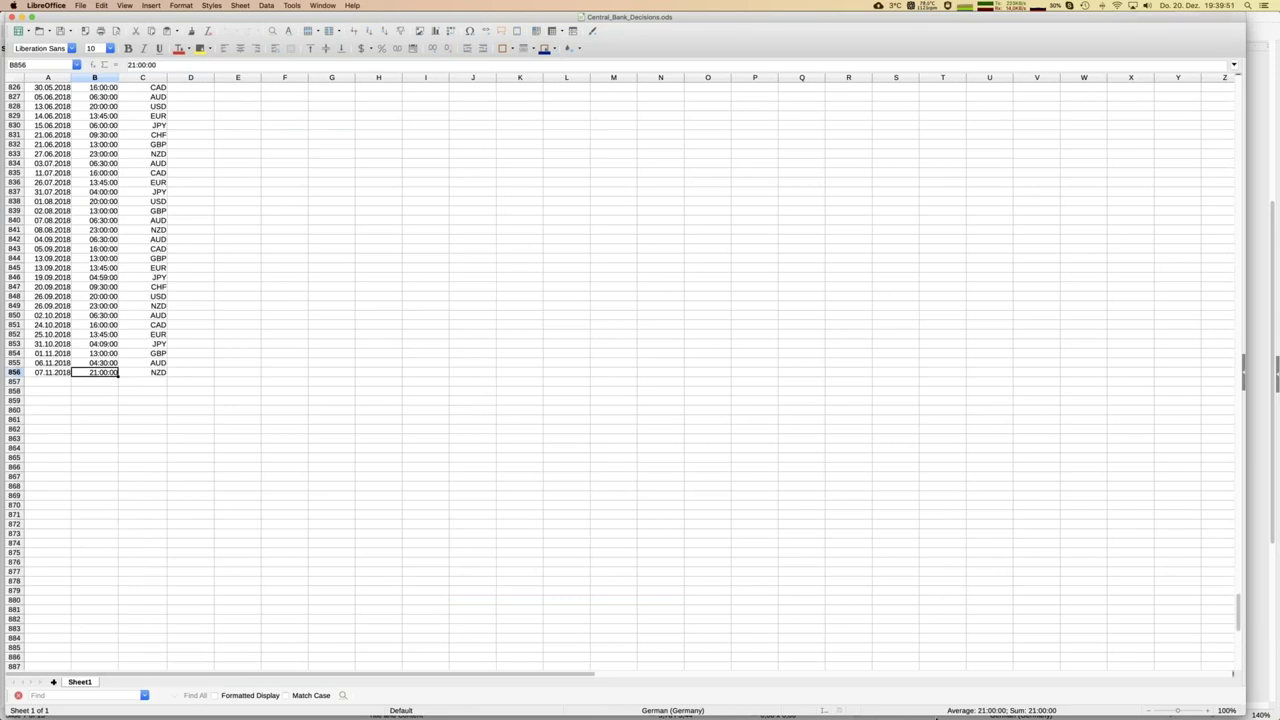
pyautogui.click(1208, 710)
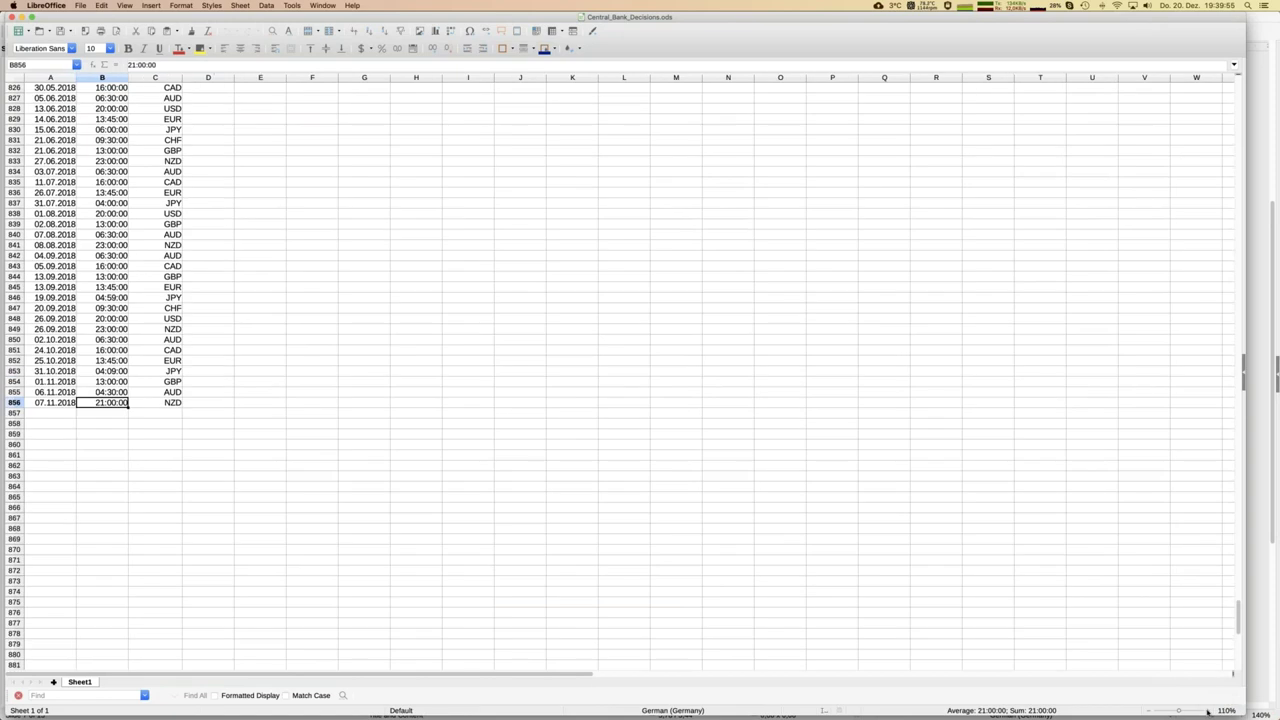
pyautogui.click(1208, 711)
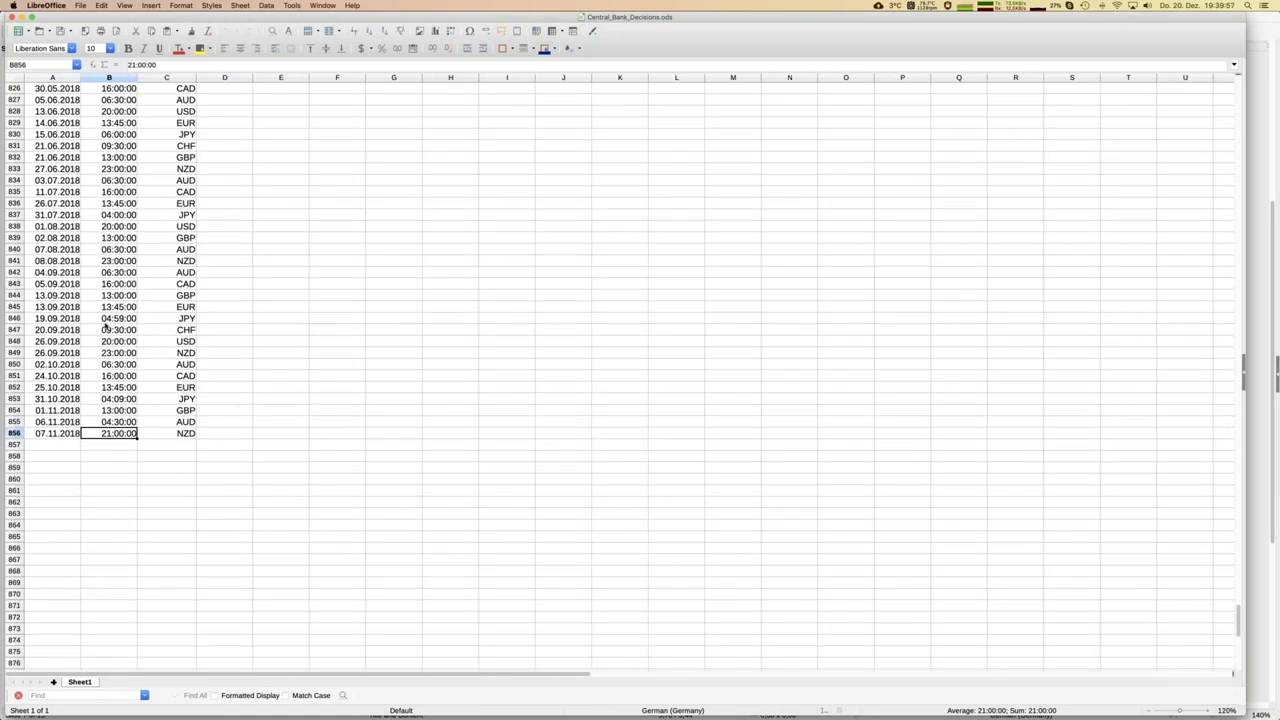
# Examine the date, time and currency of the 25.10.2018 decision in row 852, and go up to the currency in row 850
pyautogui.click(51, 390)
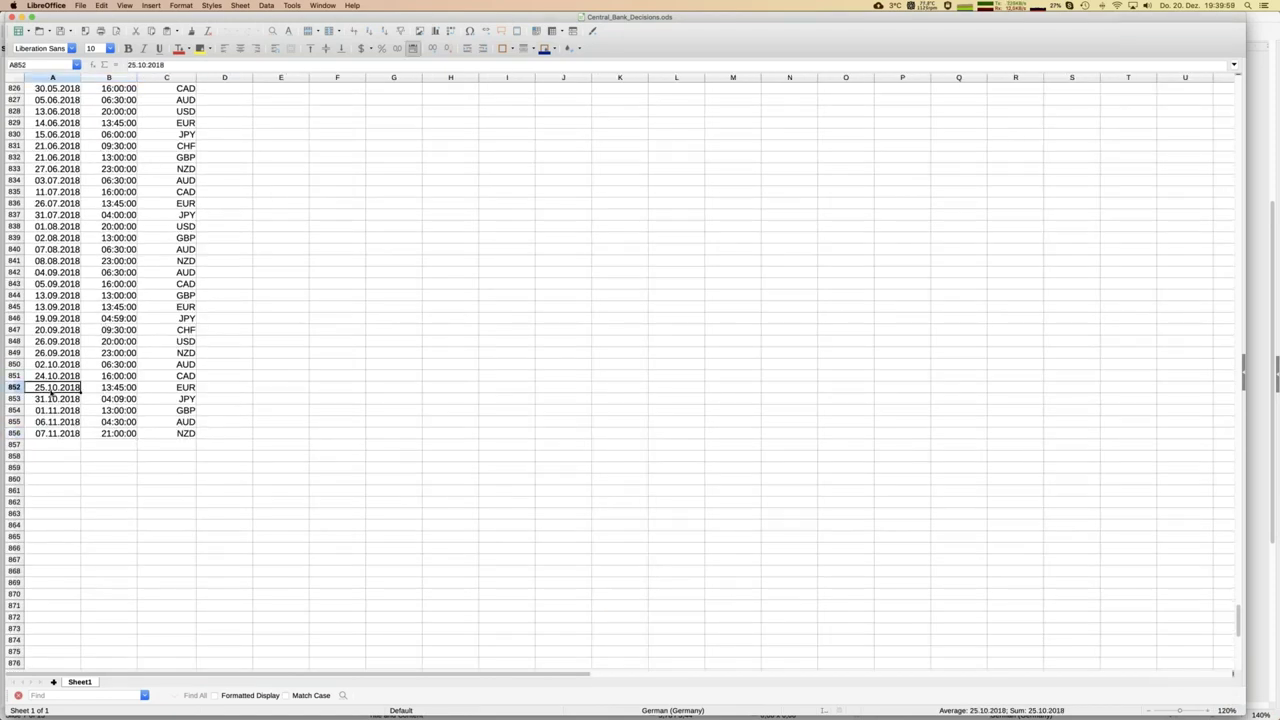
pyautogui.press('Right')
pyautogui.press('Right')
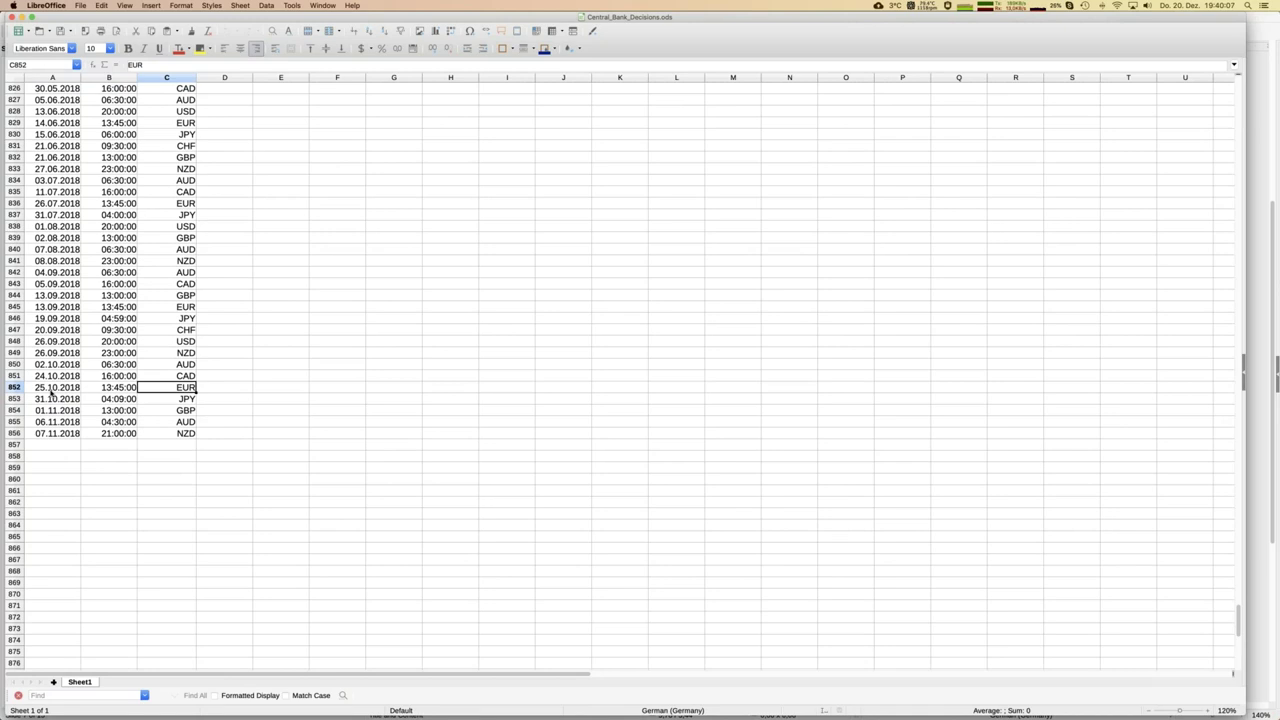
pyautogui.press('Up')
pyautogui.press('Up')
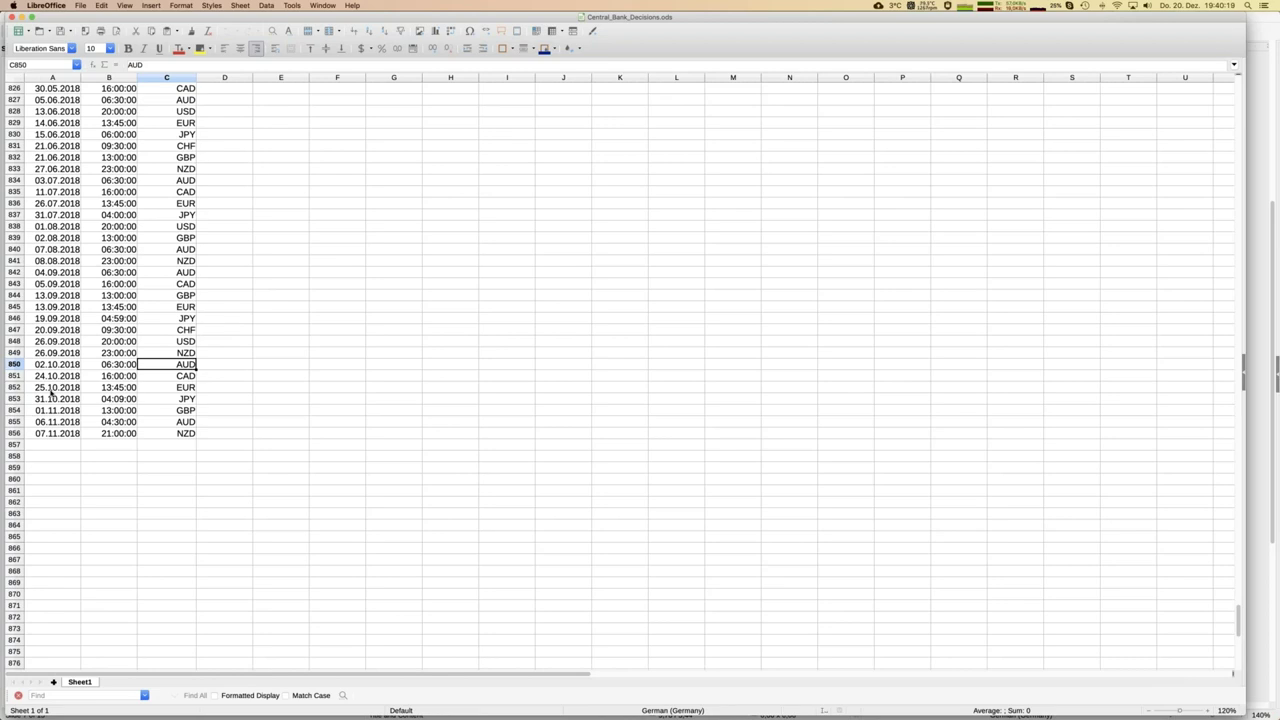
# Check the first and last decisions in the time column, ending on the date of the last entry
pyautogui.click(113, 377)
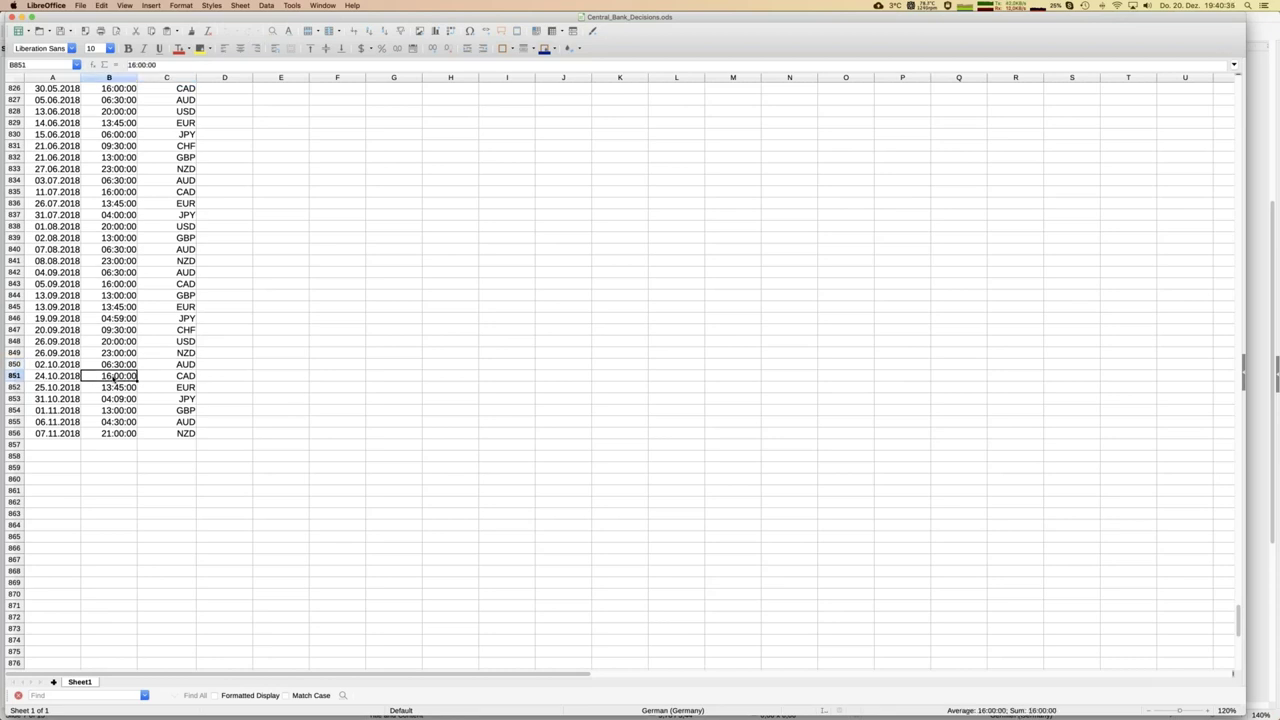
pyautogui.press('super+Up')
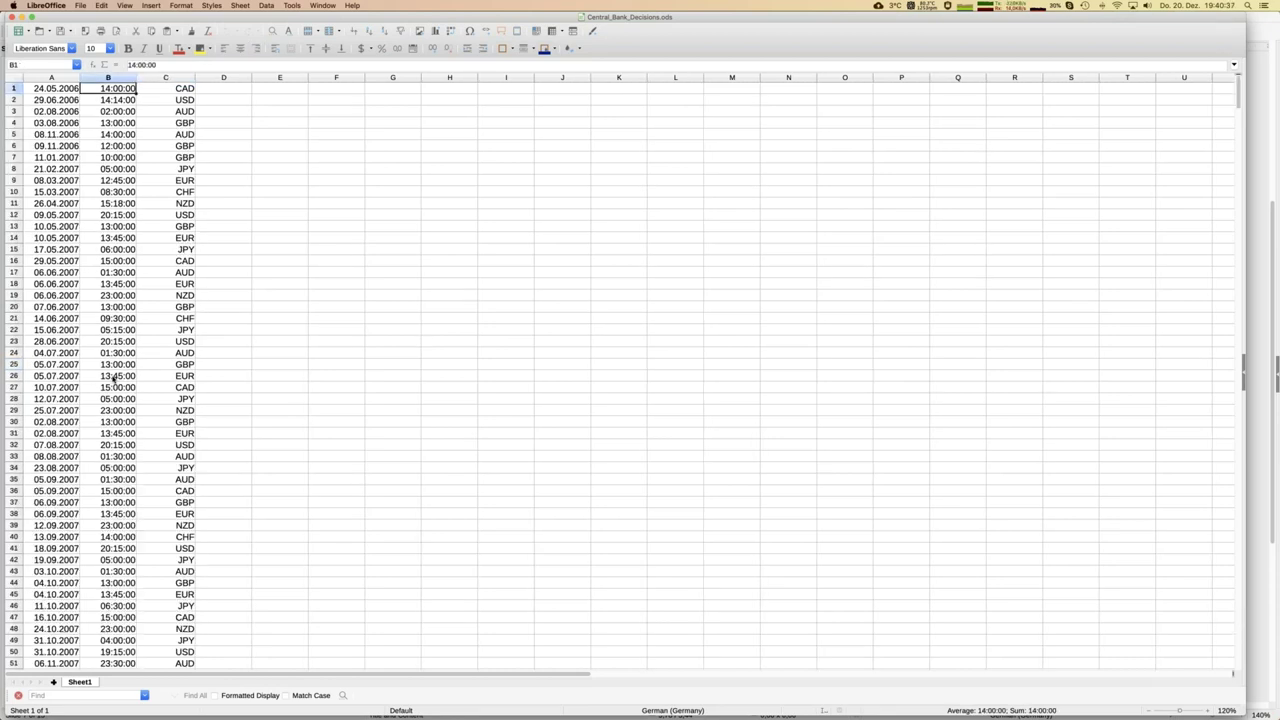
pyautogui.press('super+Down')
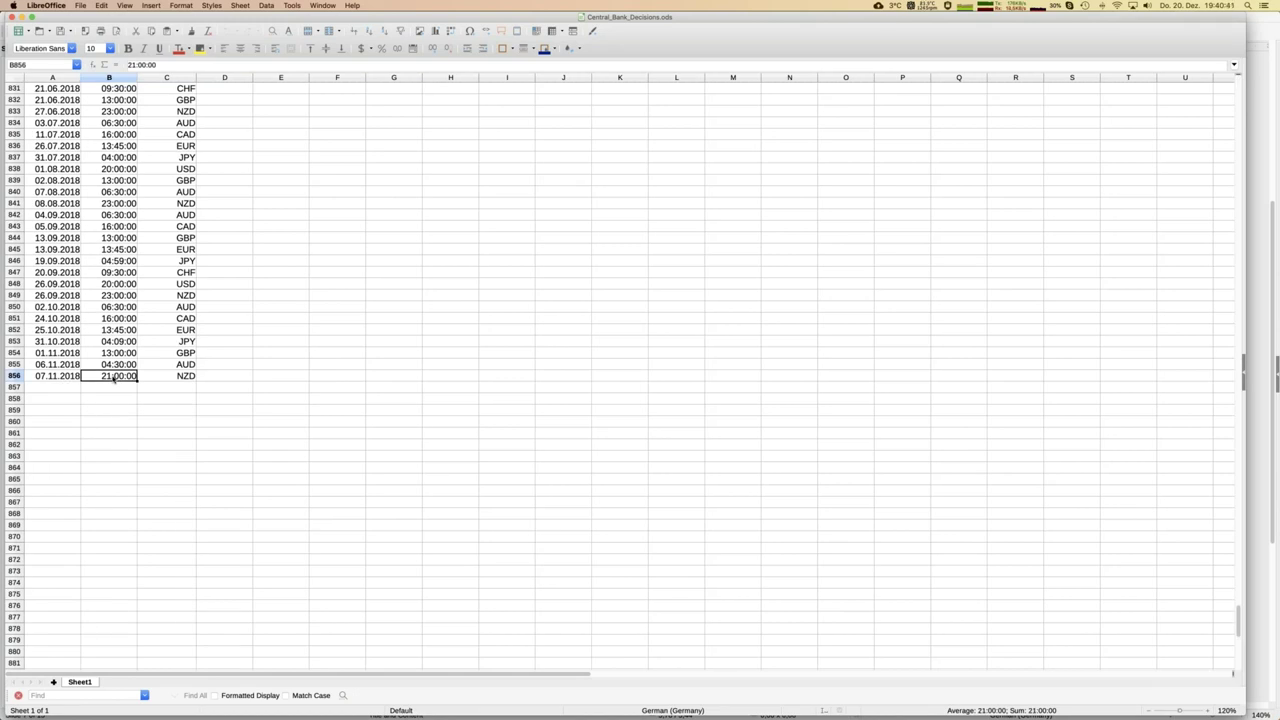
pyautogui.press('Left')
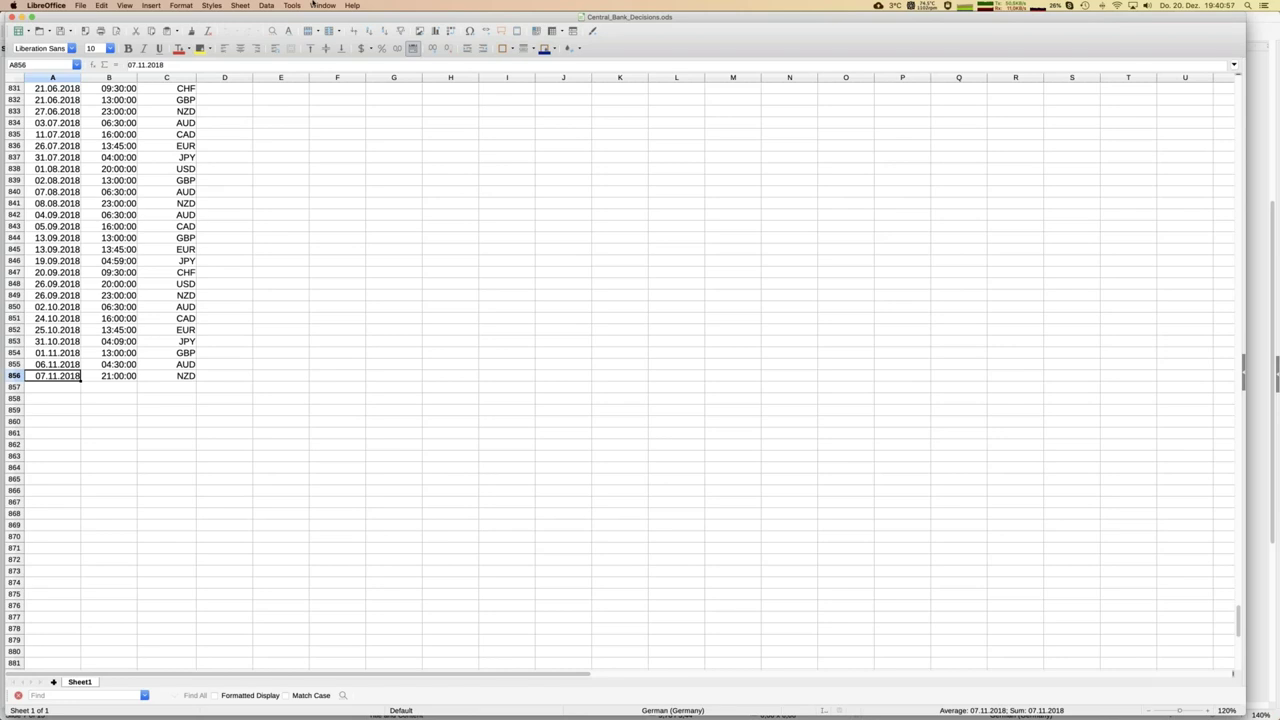
# Bring up the All_M5_BF_V1_detail.ods spreadsheet briefly, and switch to the JFD_Brokers_NewsTrading_EN_20181220.odp presentation
pyautogui.click(318, 6)
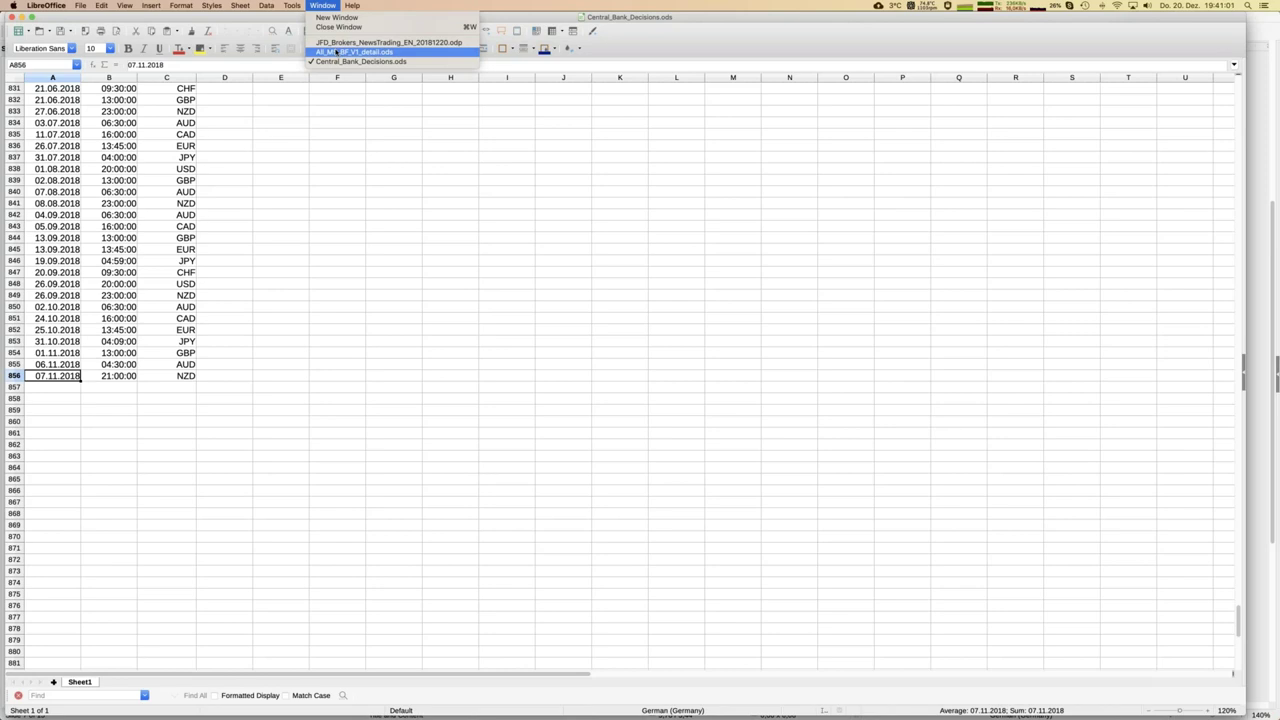
pyautogui.click(335, 52)
pyautogui.click(322, 6)
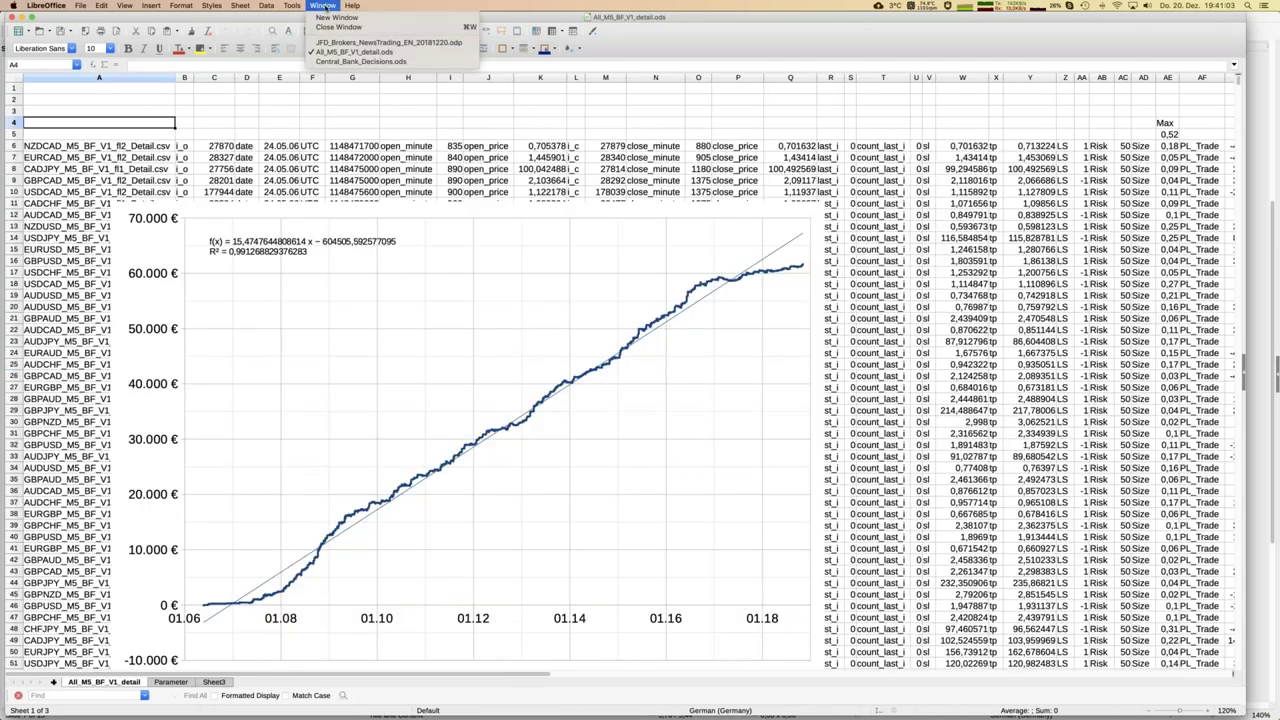
pyautogui.click(337, 44)
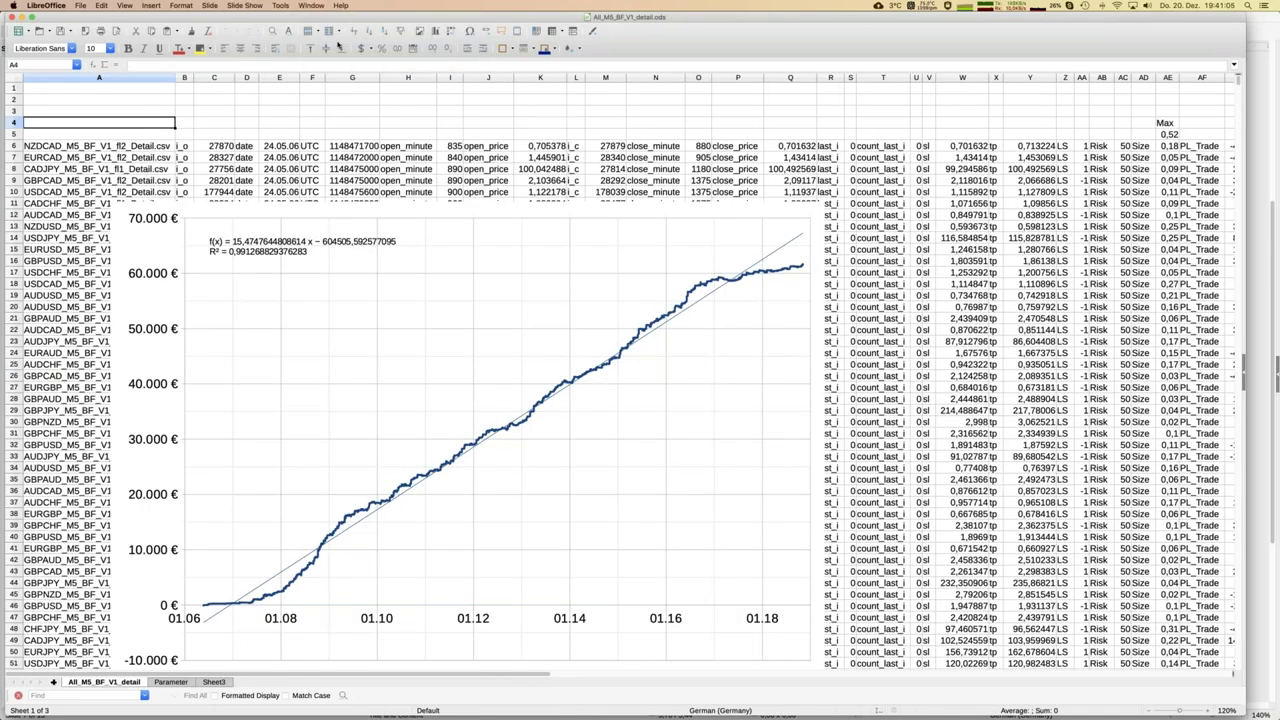
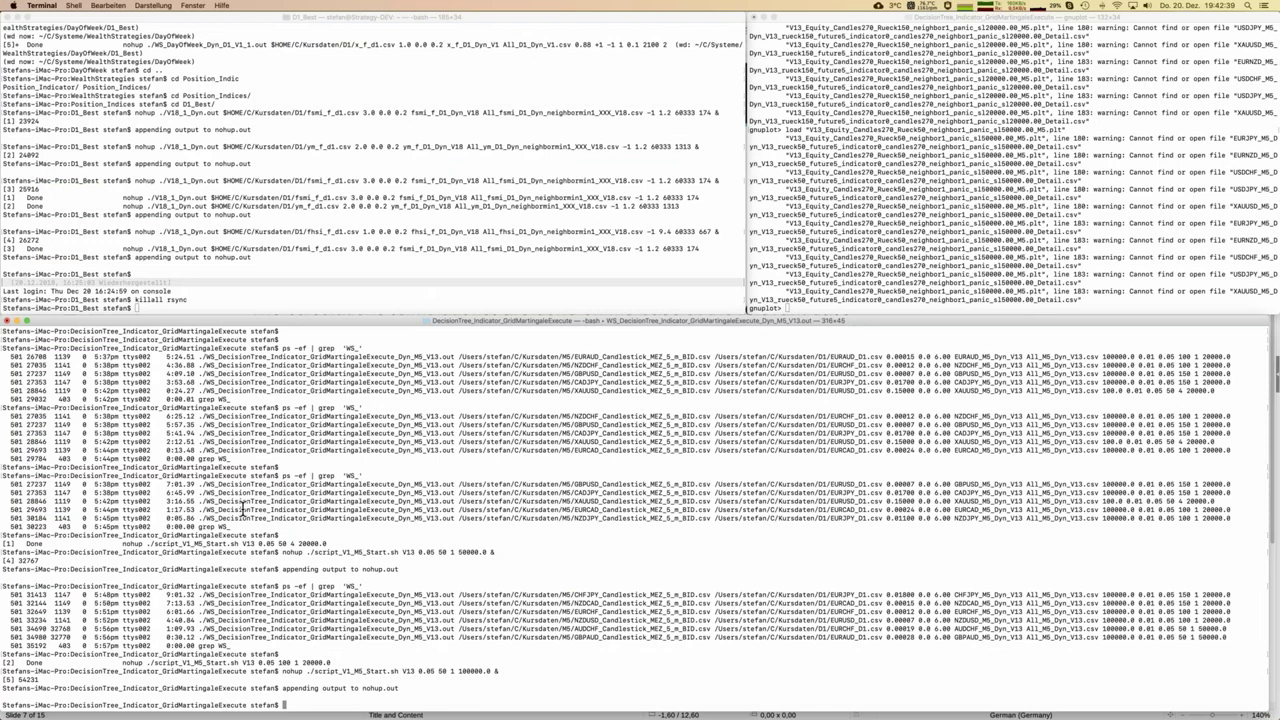
# In the Terminal shell, go up one directory and change into the CentralBankDecisionTrading folder
pyautogui.press('Return')
pyautogui.write('cd')
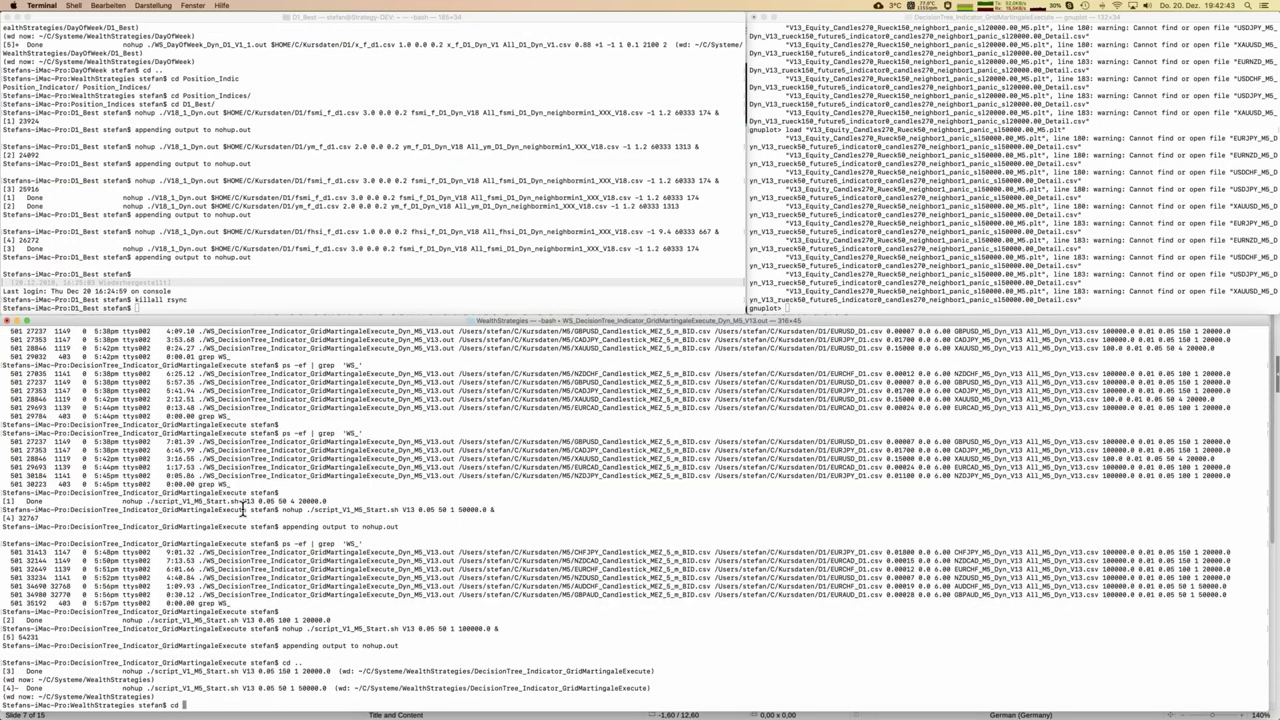
pyautogui.write(' Centr')
pyautogui.press('Tab')
pyautogui.press('Return')
# Rerun the earlier WS_CentralBankDecisionTrading_Single_M5_V1.out command for EURUSD, ending with the parameters 100000 0.01 2 0.3 3.0 1200
pyautogui.press('Up')
pyautogui.press('Up')
pyautogui.press('Up')
pyautogui.press('Up')
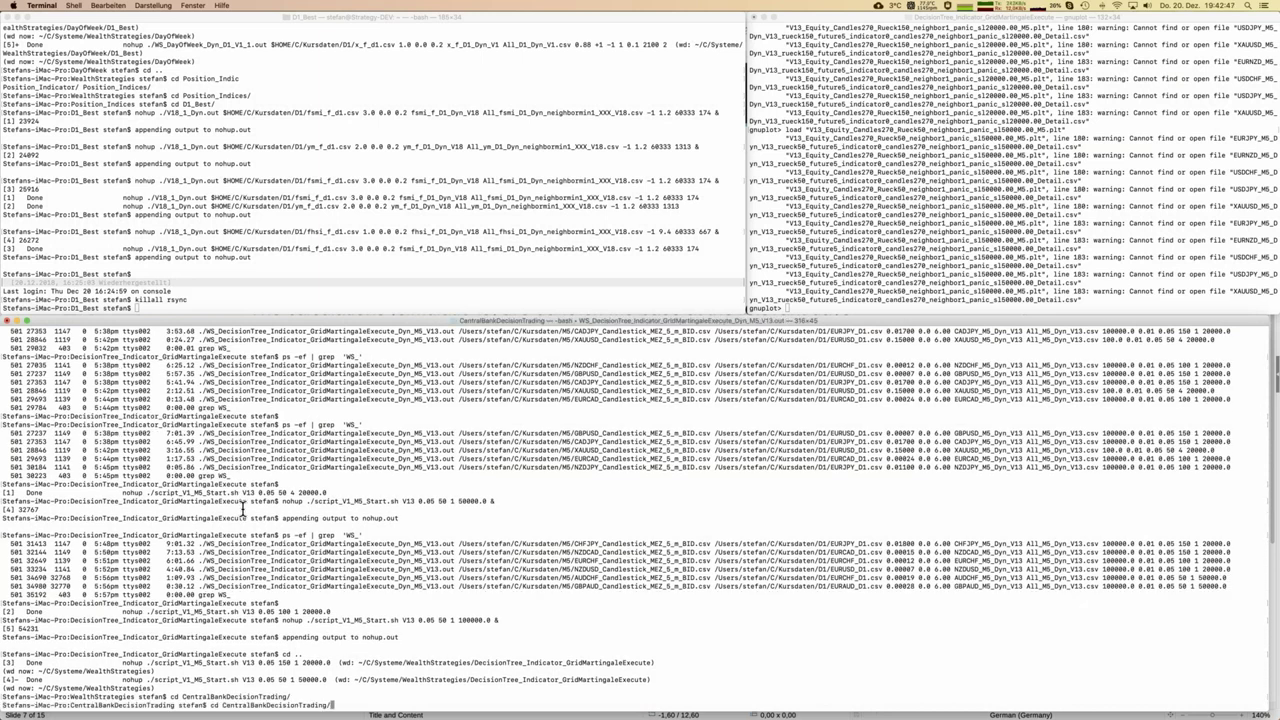
pyautogui.press('Up')
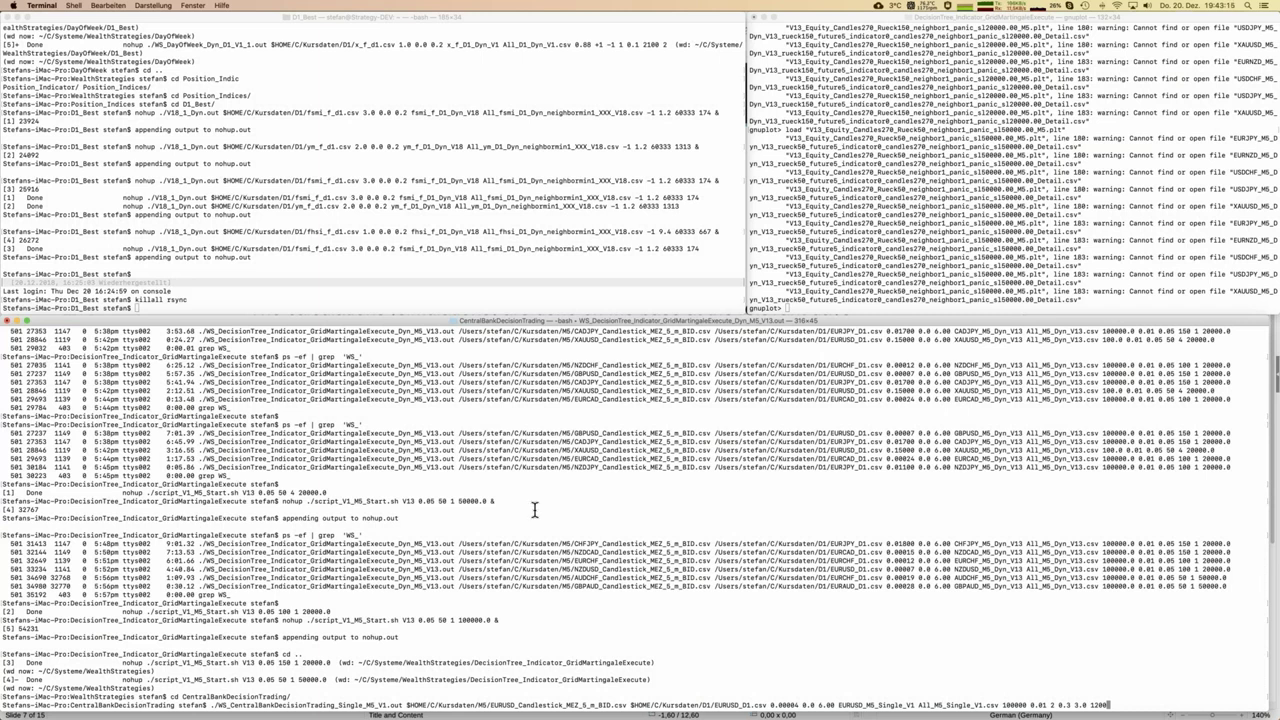
pyautogui.press('BackSpace')
pyautogui.moveTo(1058, 705); pyautogui.dragTo(1106, 704)
pyautogui.click(1125, 704)
pyautogui.press('Return')
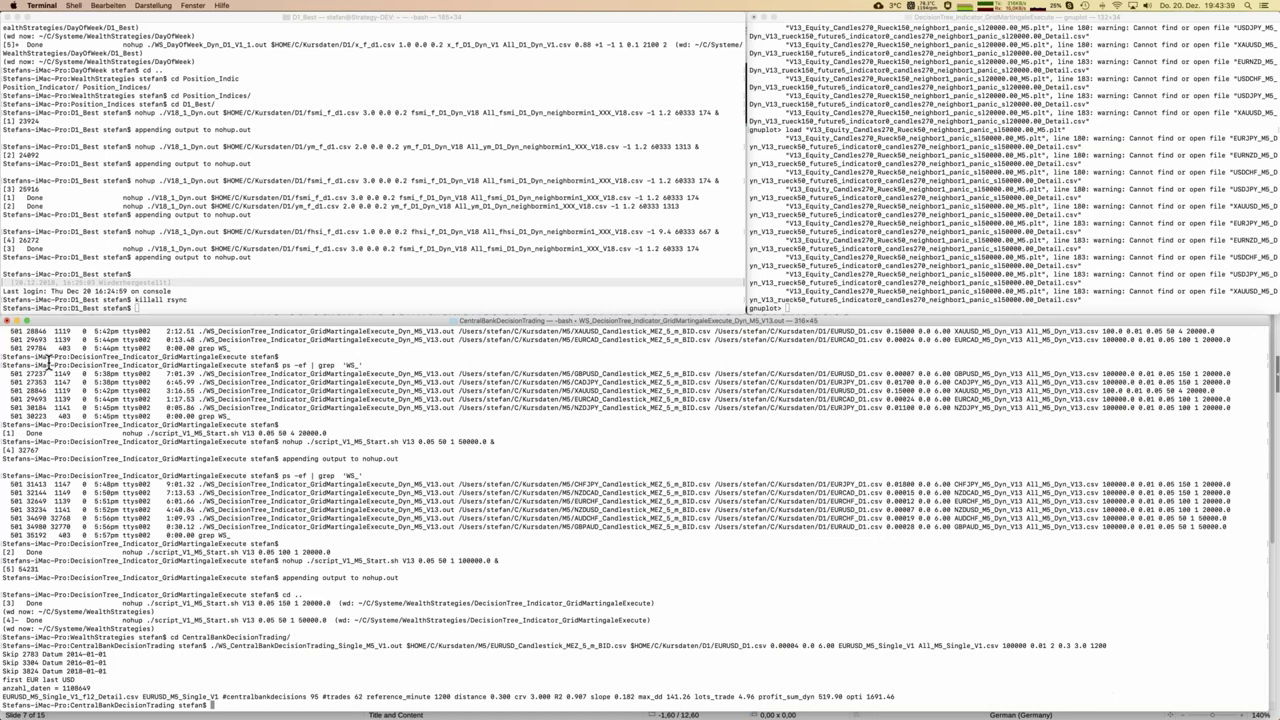
# Switch to Finder and open EURUSD_M5_Single_V1_fl2_Detail.csv from the CentralBankDecisionTrading folder in LibreOffice, accepting the preset text import options
pyautogui.moveTo(2, 350)
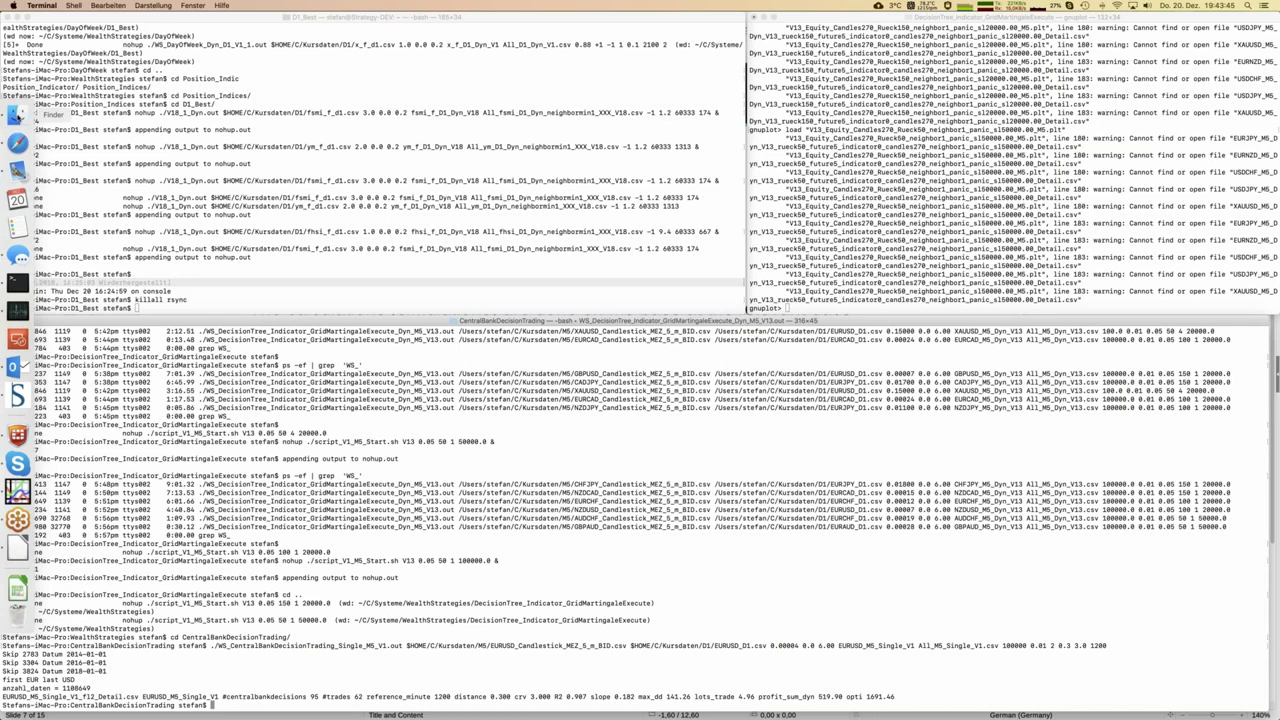
pyautogui.click(17, 115)
pyautogui.click(537, 43)
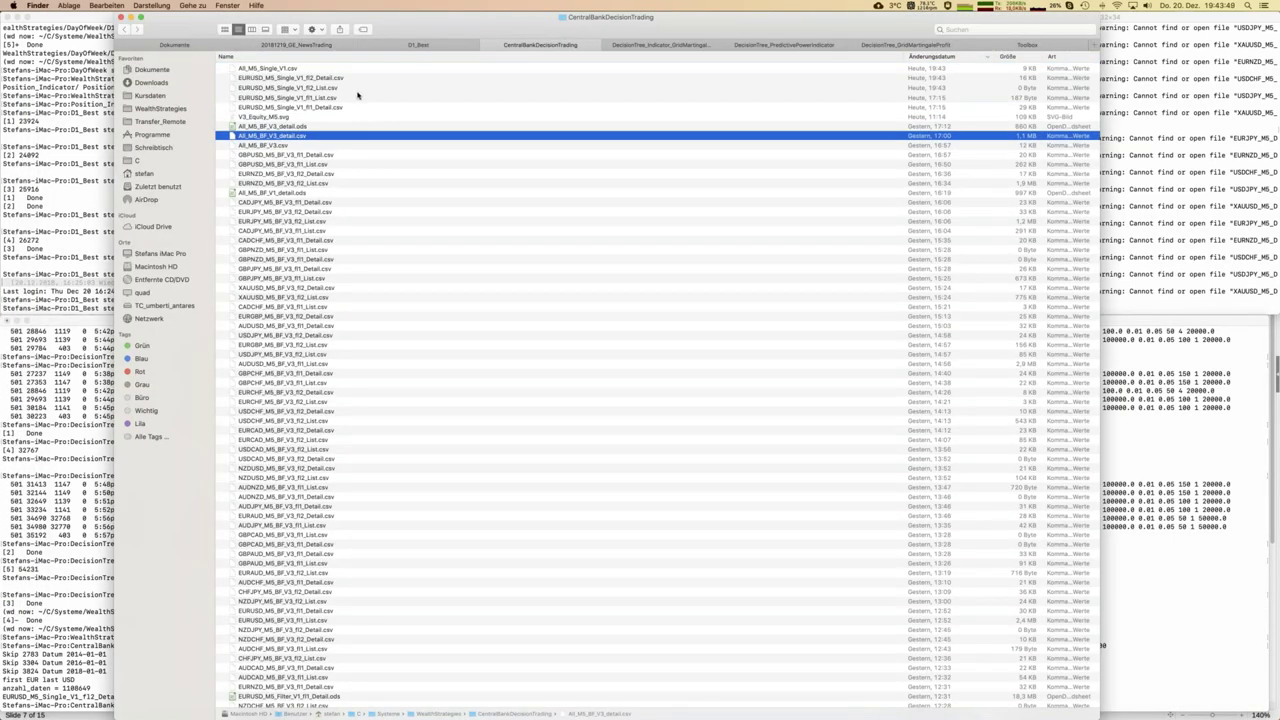
pyautogui.click(330, 79)
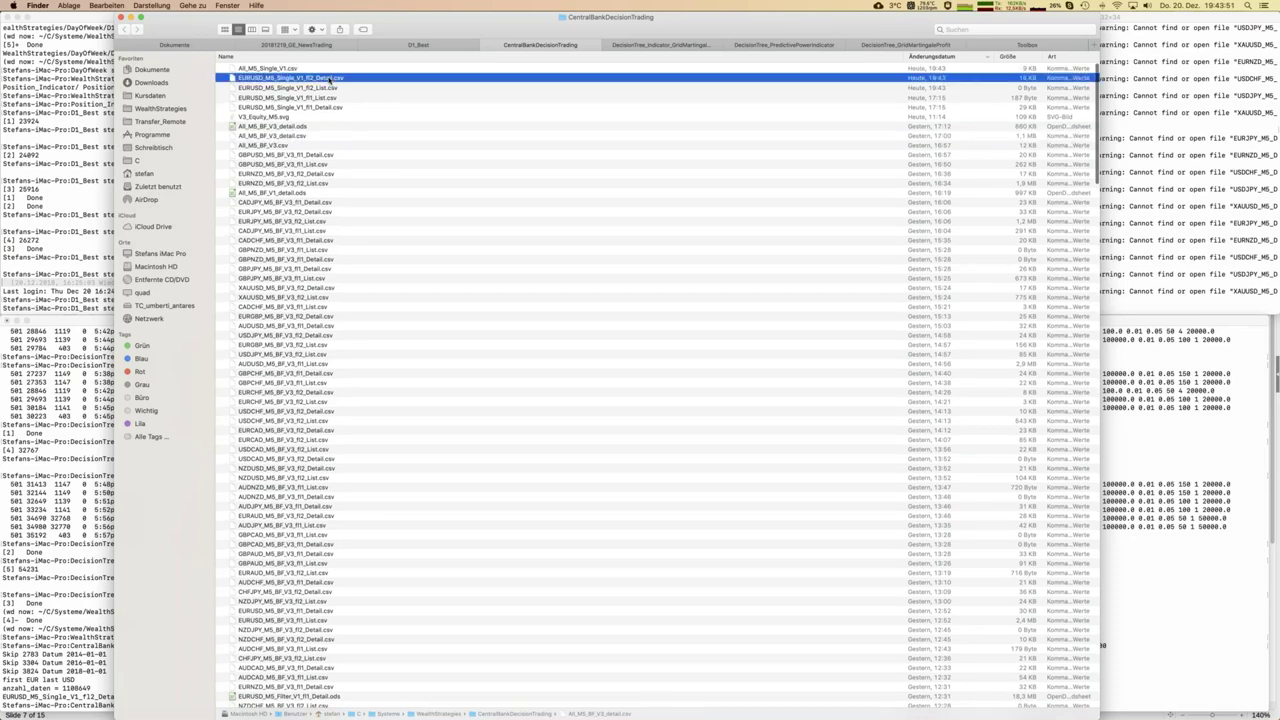
pyautogui.doubleClick(330, 79)
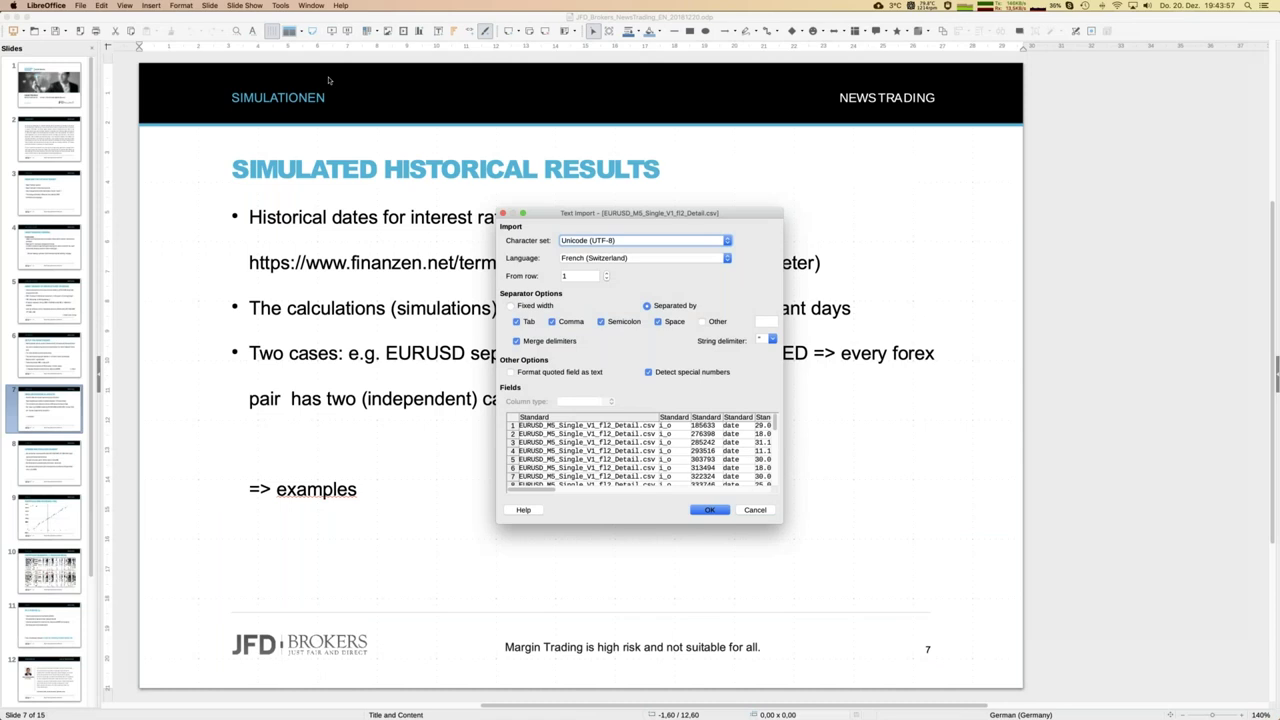
pyautogui.press('Return')
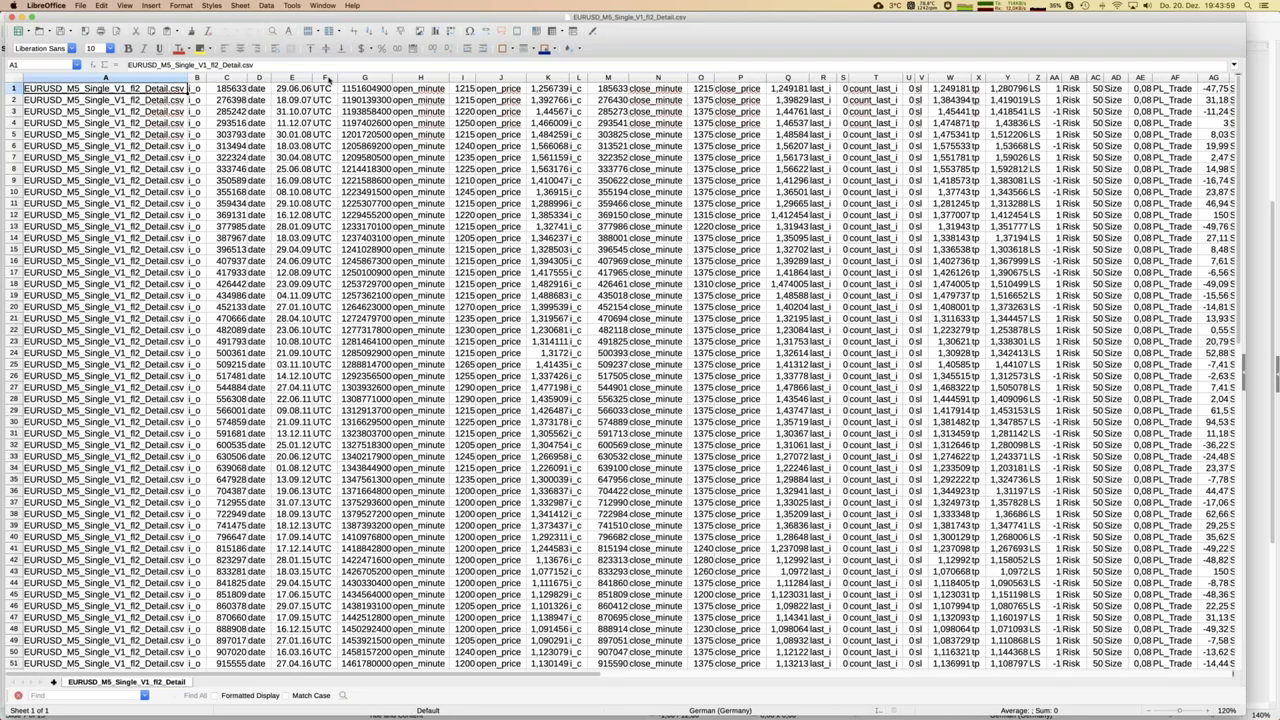
# Preview the cumulative Sum values in AI1:AI62 as a column chart, and leave the chart wizard without finishing it
pyautogui.hotkey('ctrl', 'Right')
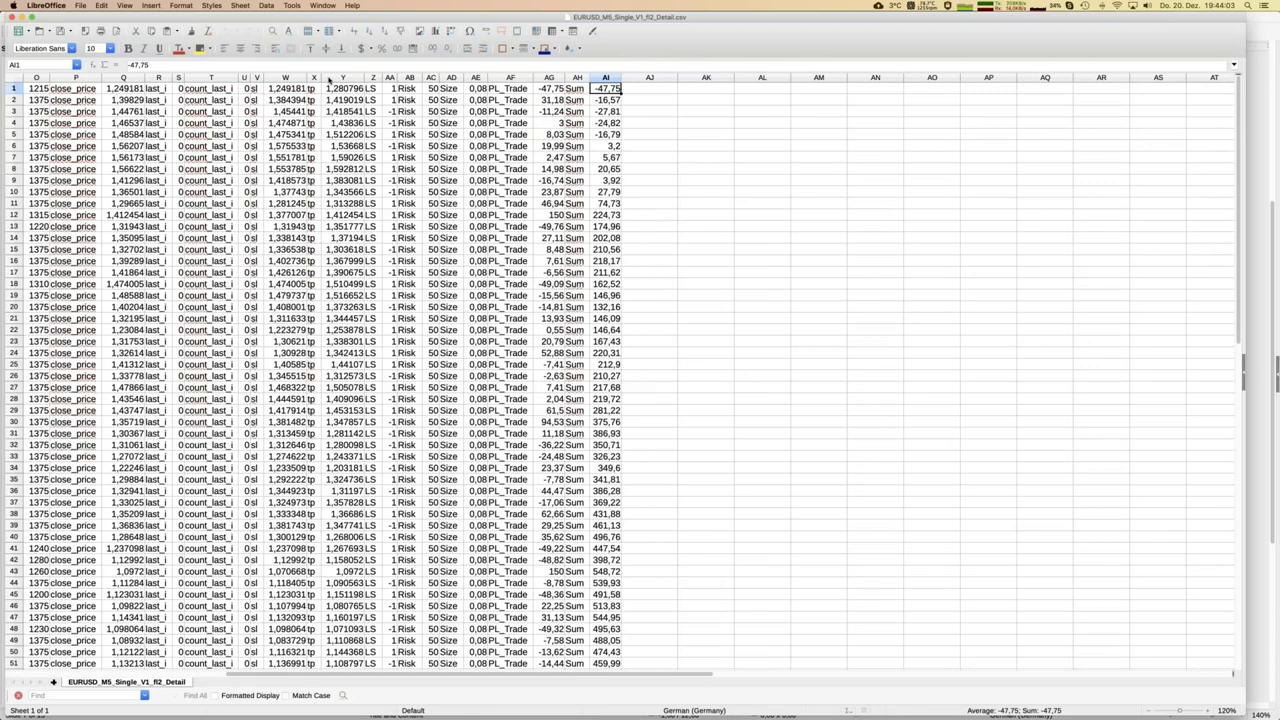
pyautogui.hotkey('ctrl', 'shift', 'Down')
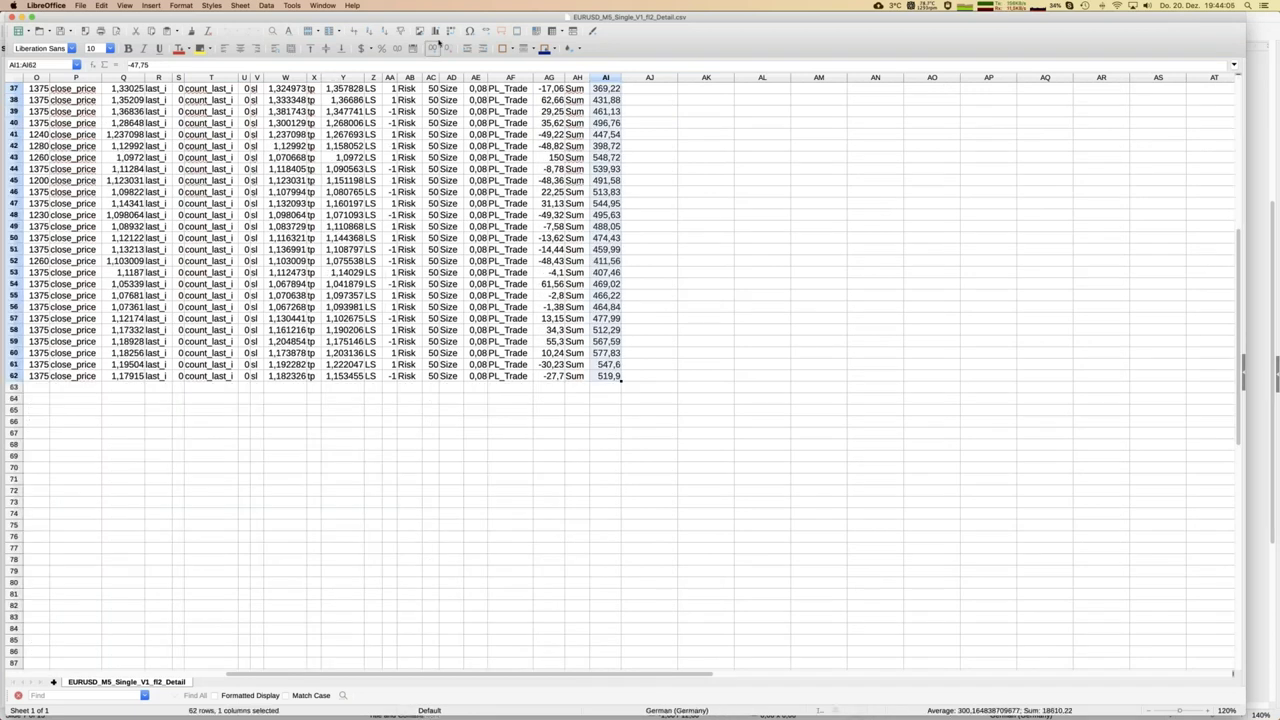
pyautogui.click(435, 31)
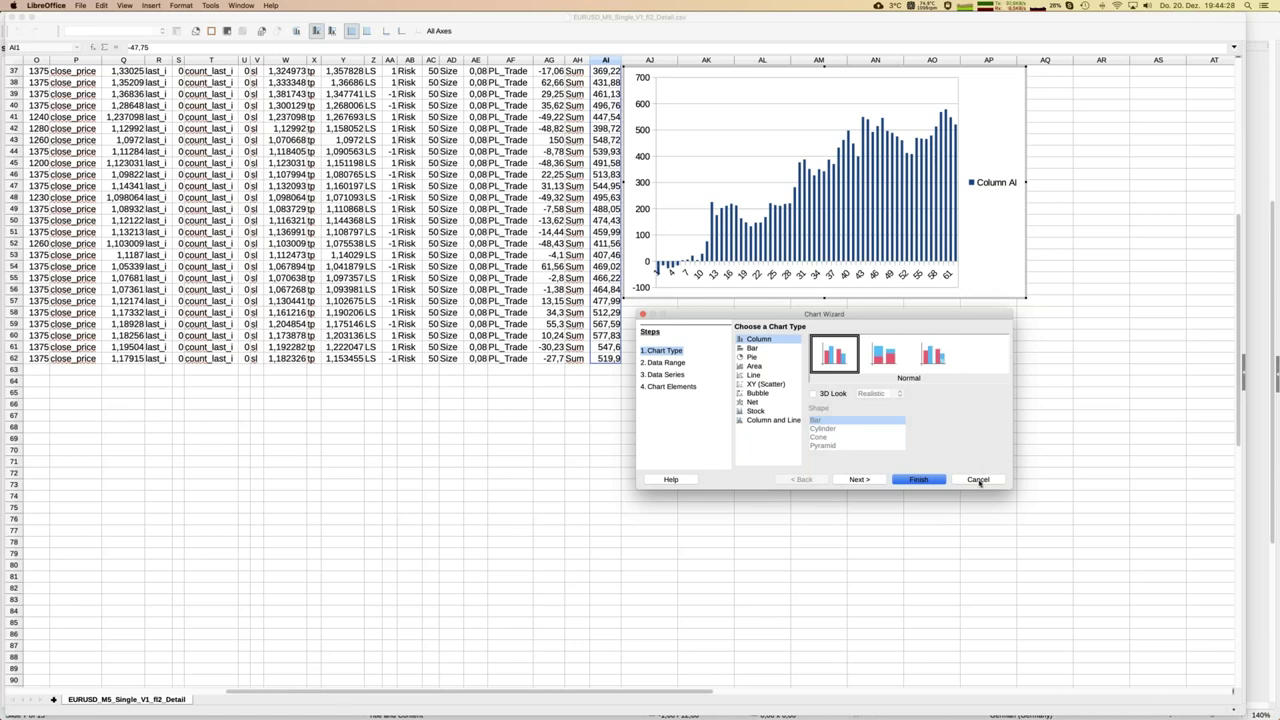
pyautogui.click(979, 481)
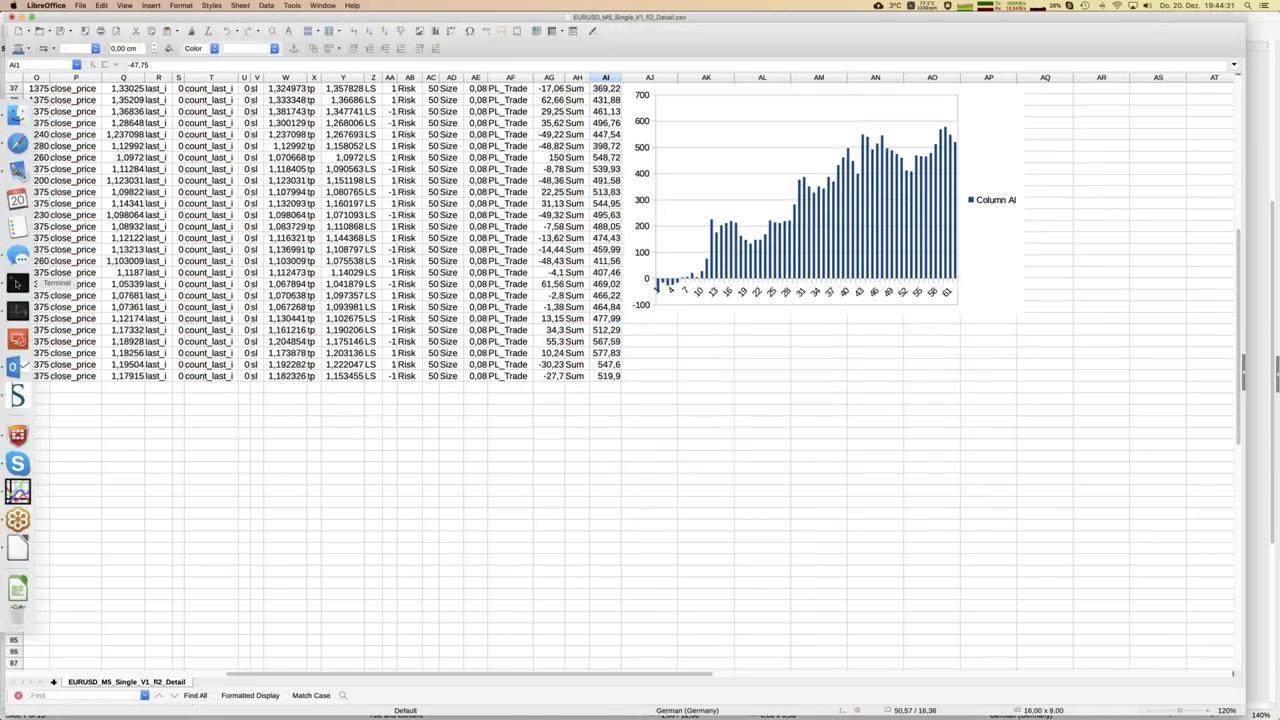
# Switch to Terminal and rerun the earlier EURUSD central bank simulation command with the parameters 100000 0.01 2 0.3 3.0 1135
pyautogui.click(17, 283)
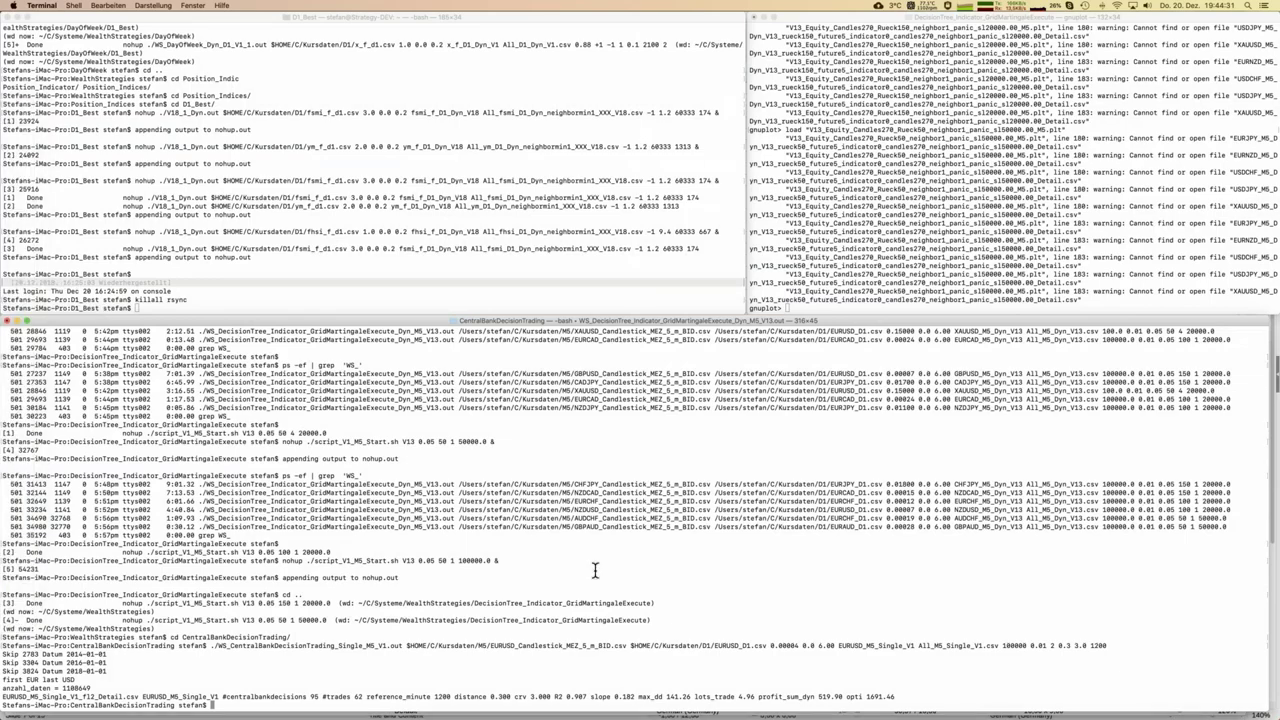
pyautogui.press('Up')
pyautogui.press('Up')
pyautogui.press('Up')
pyautogui.press('Up')
pyautogui.press('Up')
pyautogui.press('Up')
pyautogui.press('Up')
pyautogui.press('Up')
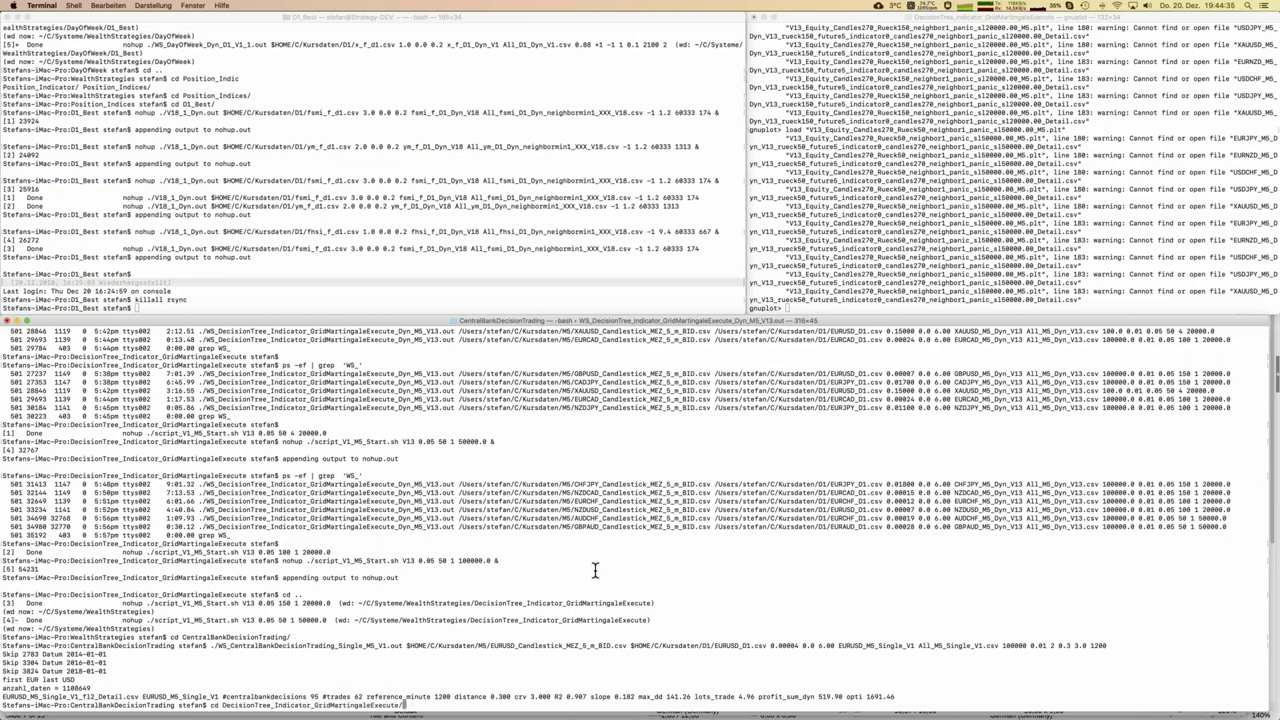
pyautogui.press('Up')
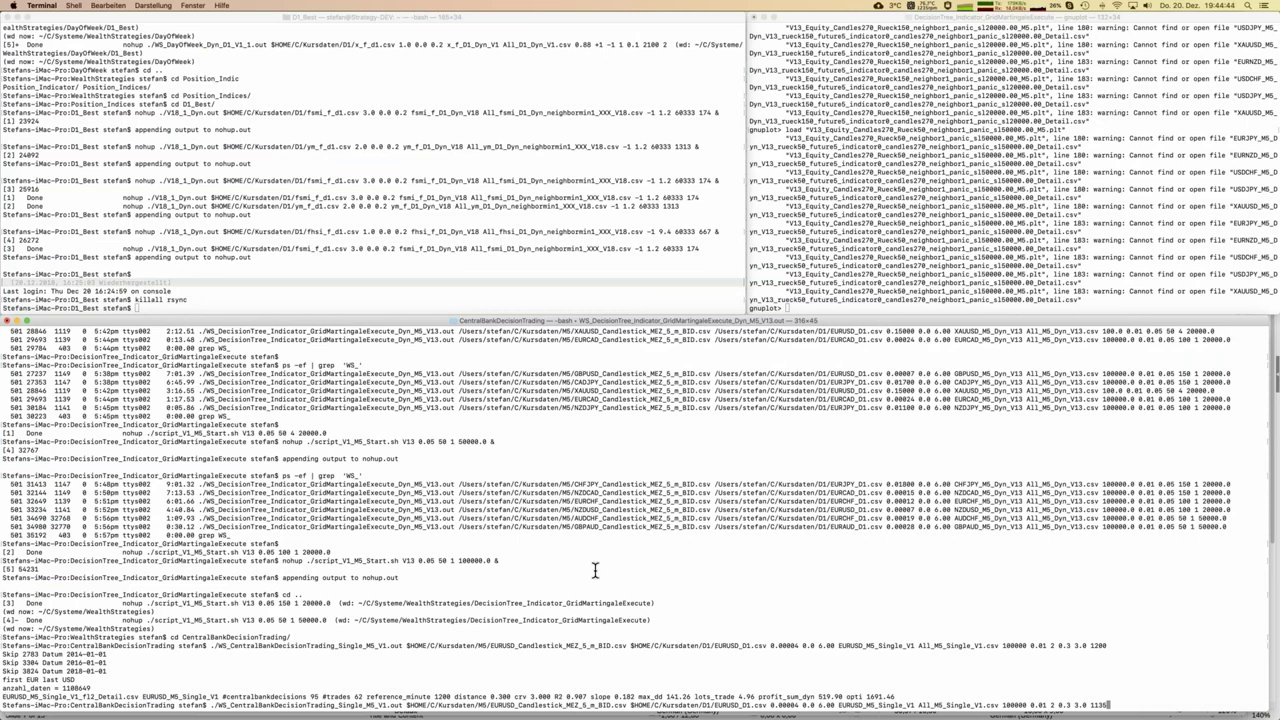
pyautogui.press('Return')
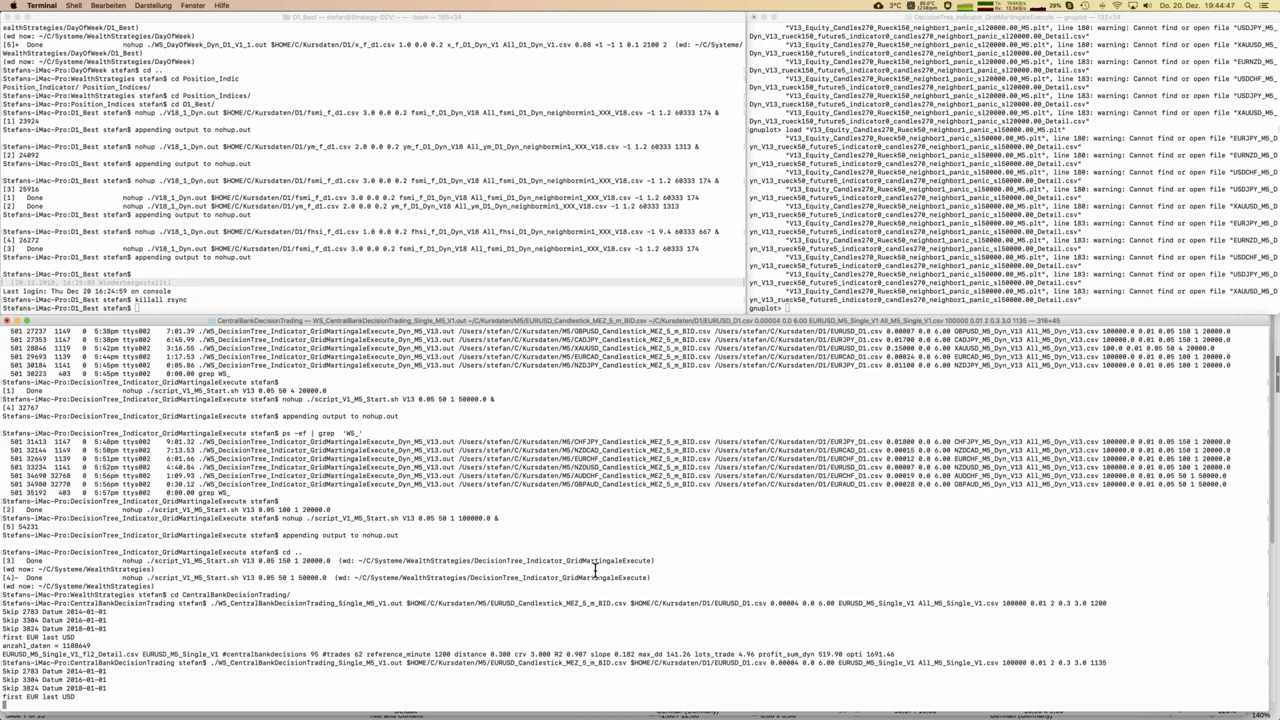
# Close the outdated EURUSD_M5_Single_V1_fl2_Detail.csv without saving, and reopen it from Finder with the preset text import options
pyautogui.click(18, 115)
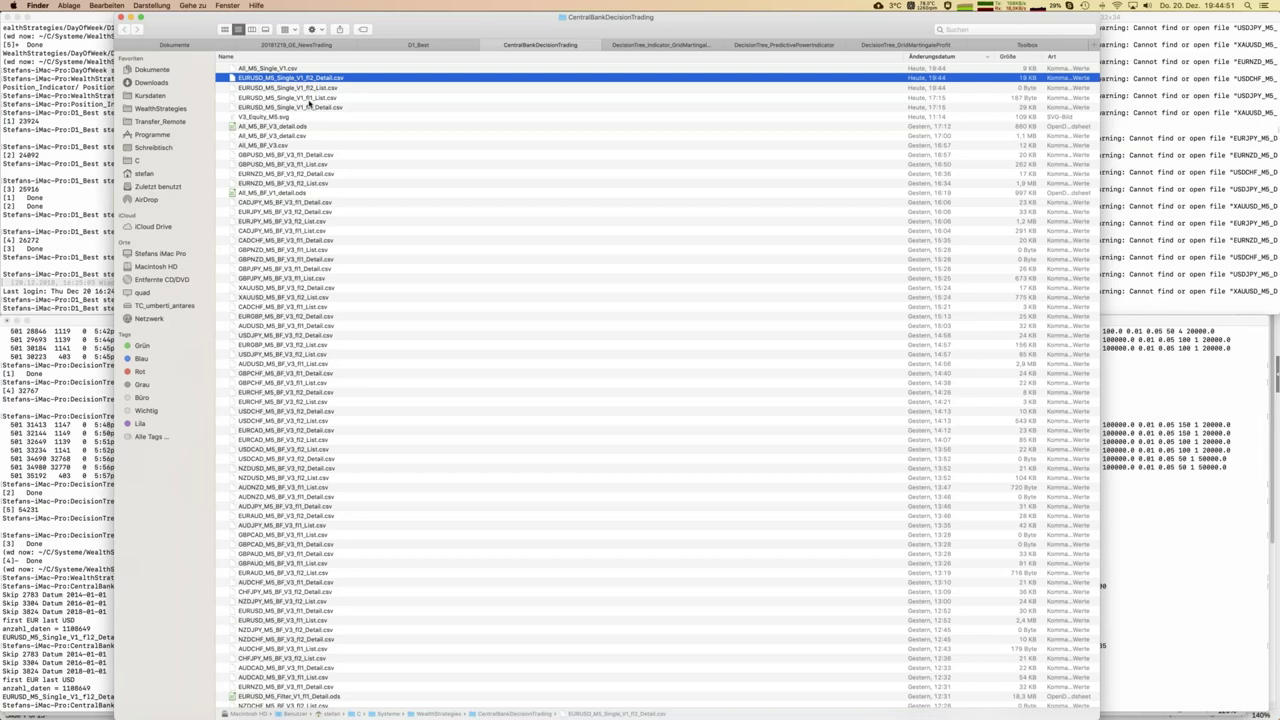
pyautogui.press('super+Down')
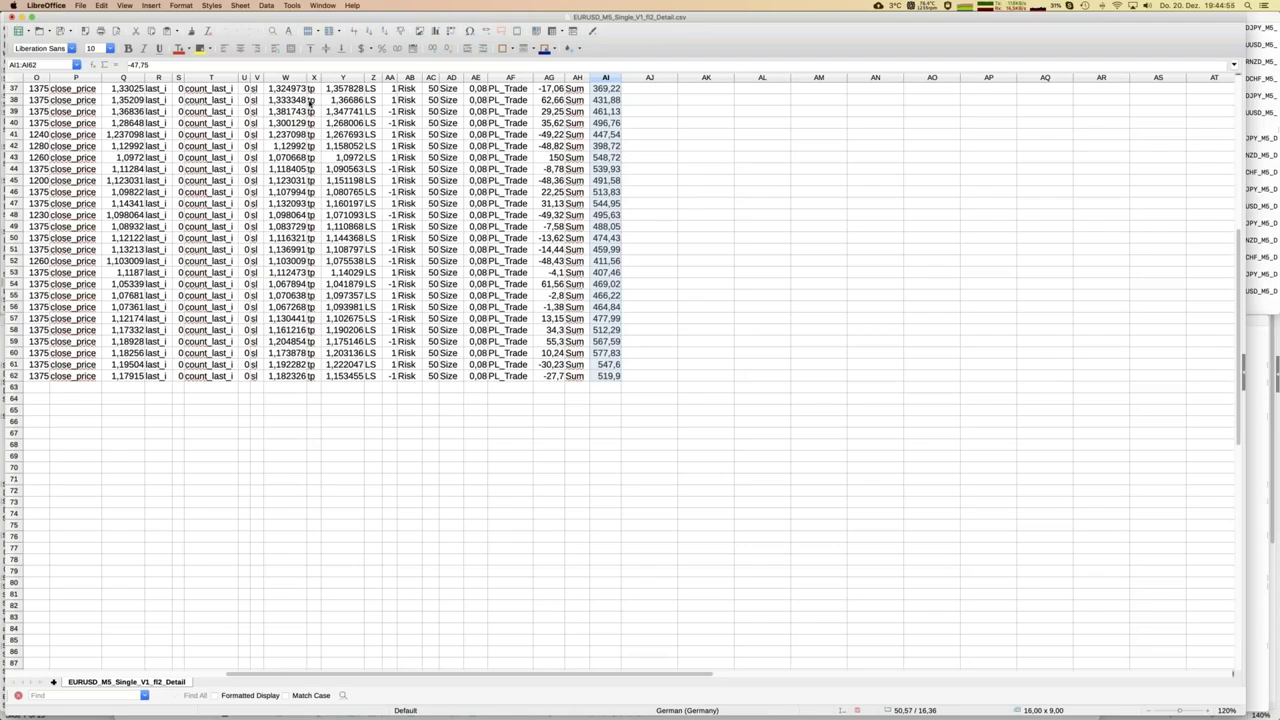
pyautogui.press('super+w')
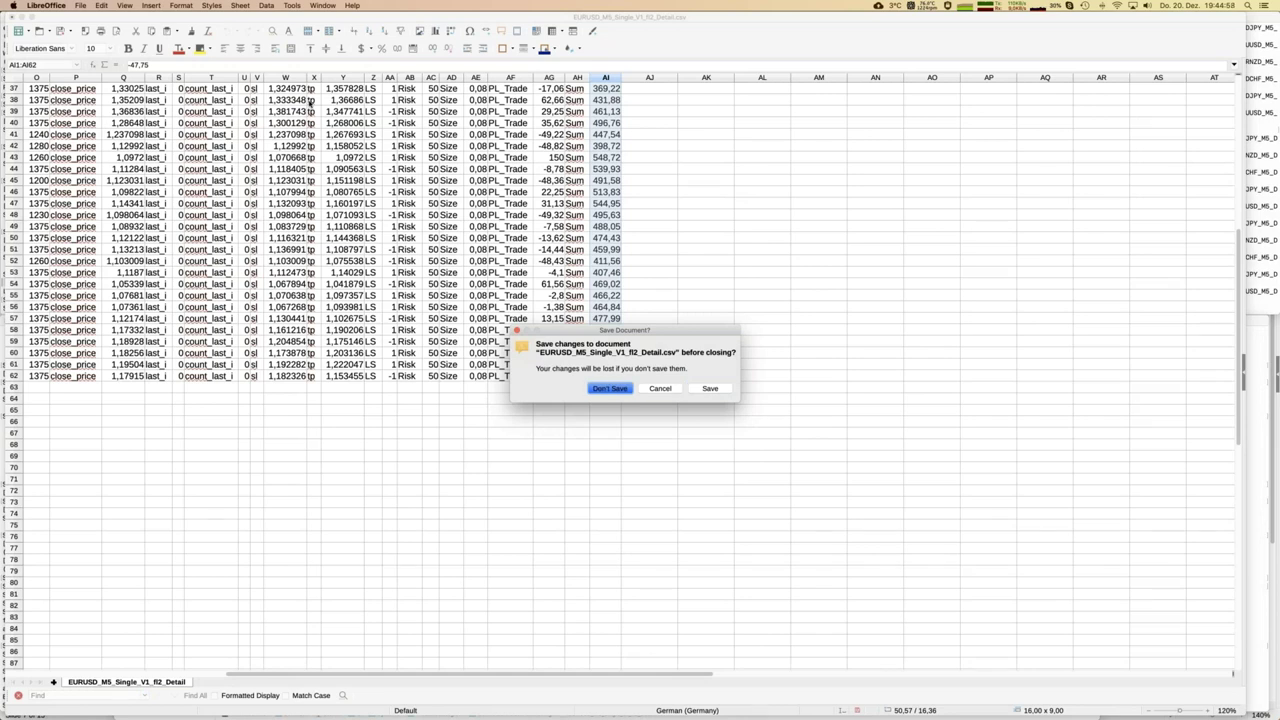
pyautogui.press('Return')
pyautogui.press('super+o')
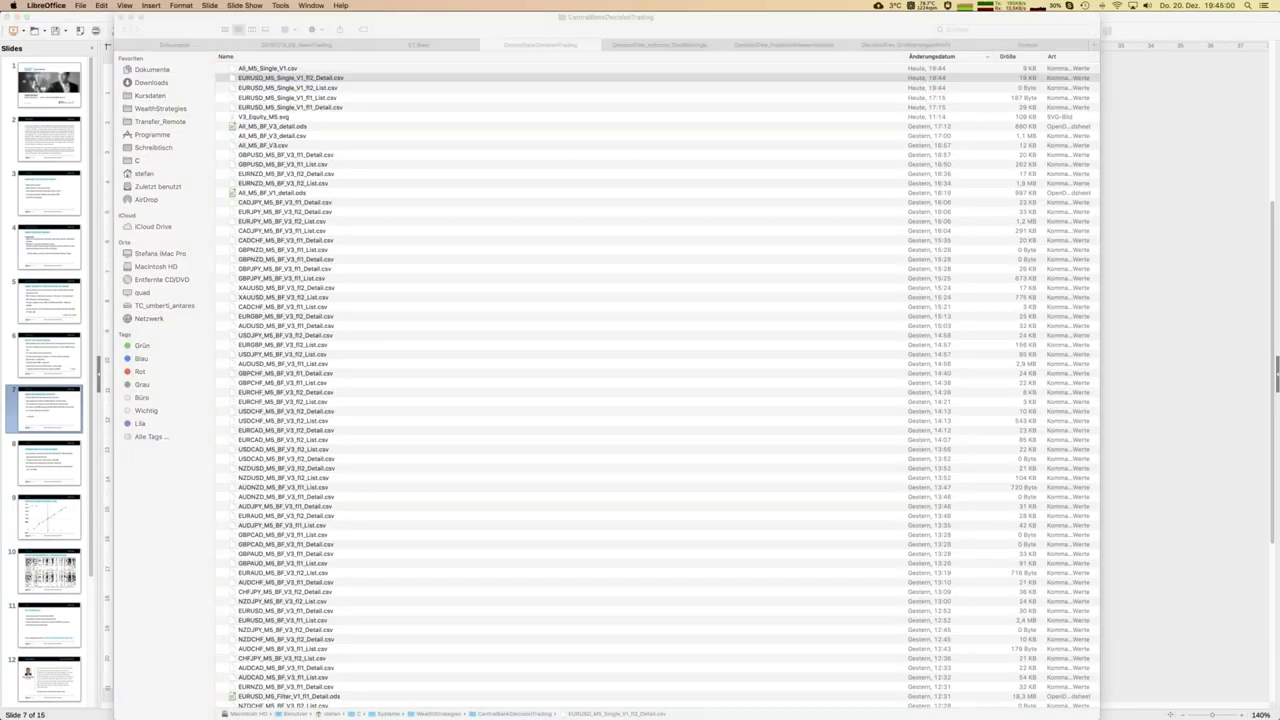
pyautogui.press('Escape')
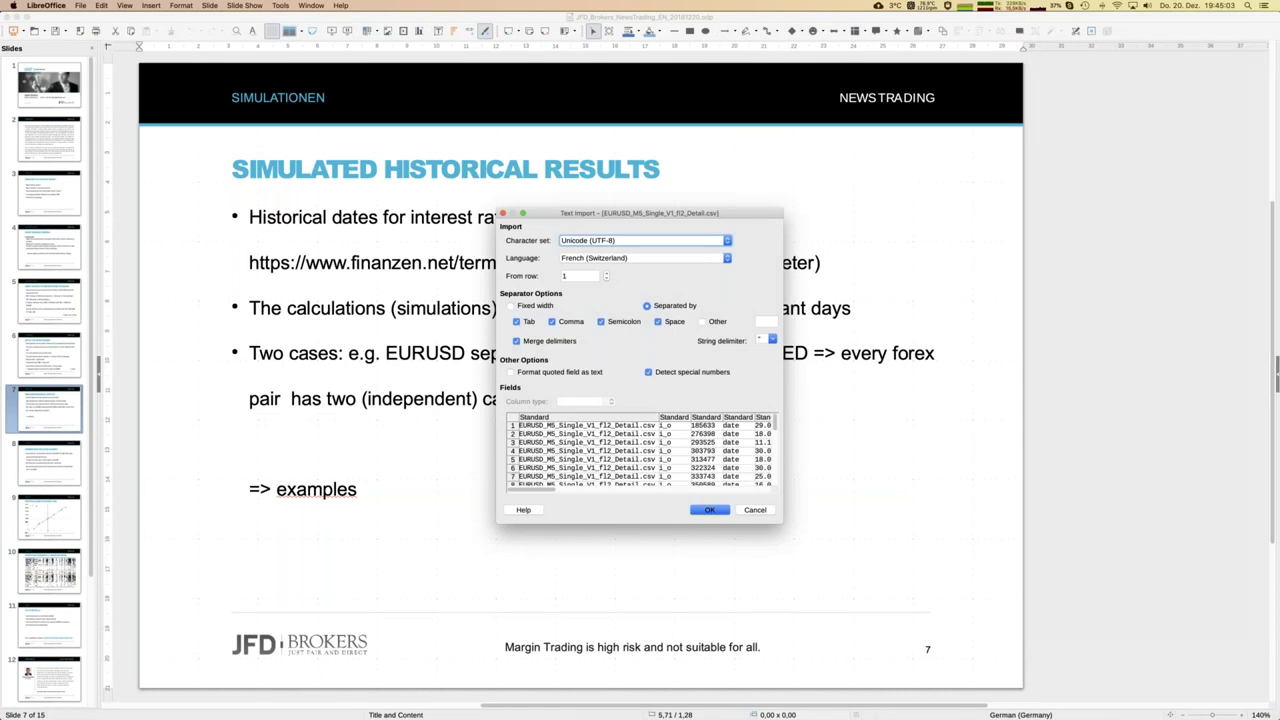
pyautogui.press('Return')
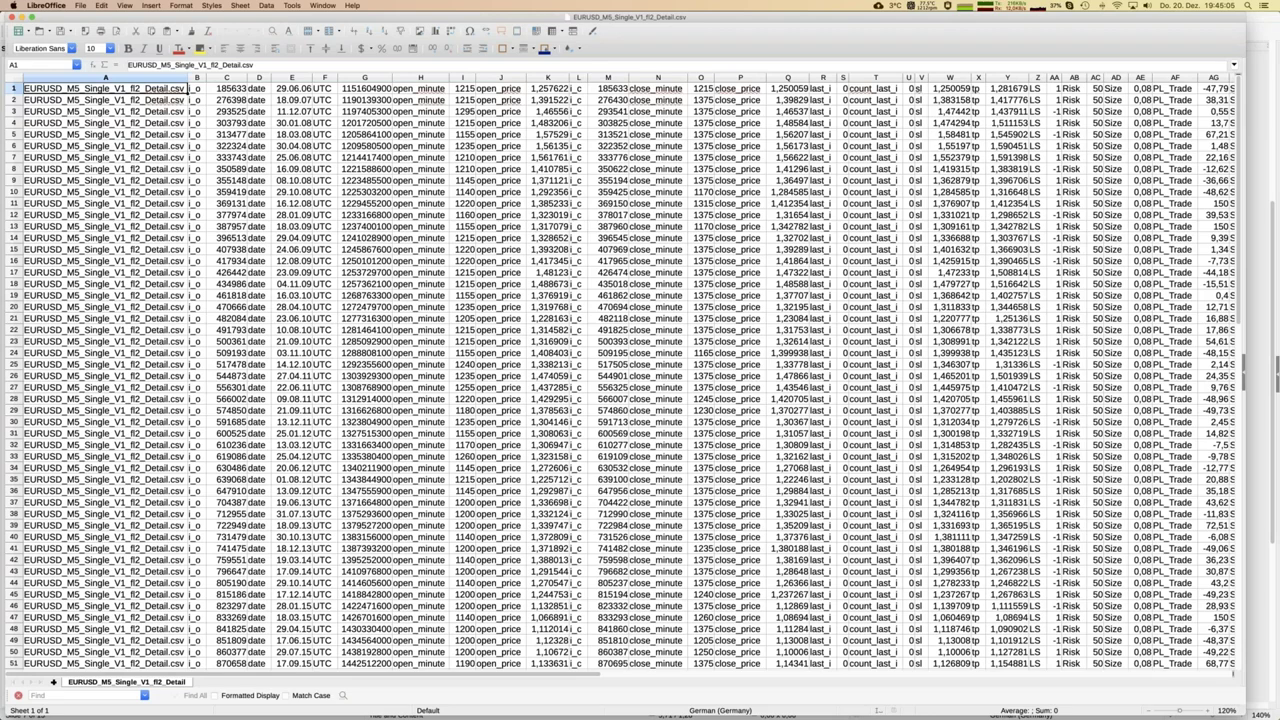
# Preview the cumulative Sum values in AI1:AI71 of the reopened file as a column chart, and cancel the chart wizard
pyautogui.hotkey('ctrl', 'Right')
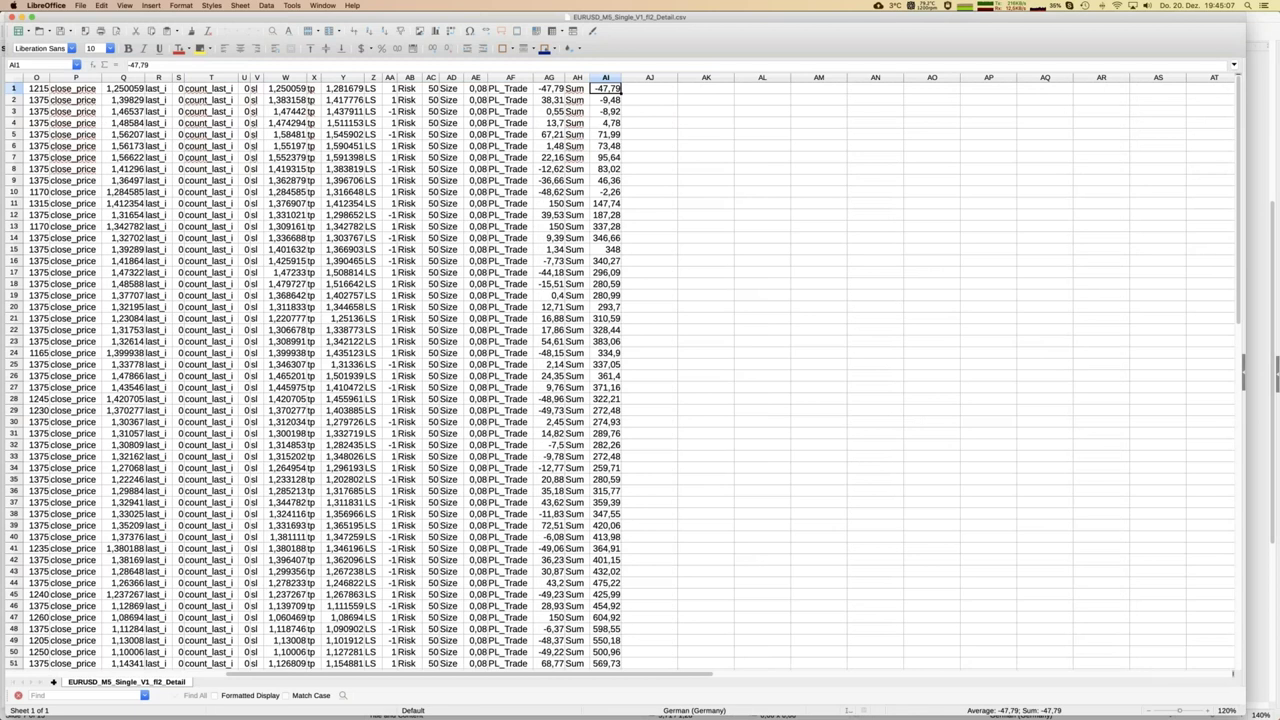
pyautogui.hotkey('ctrl', 'shift', 'Down')
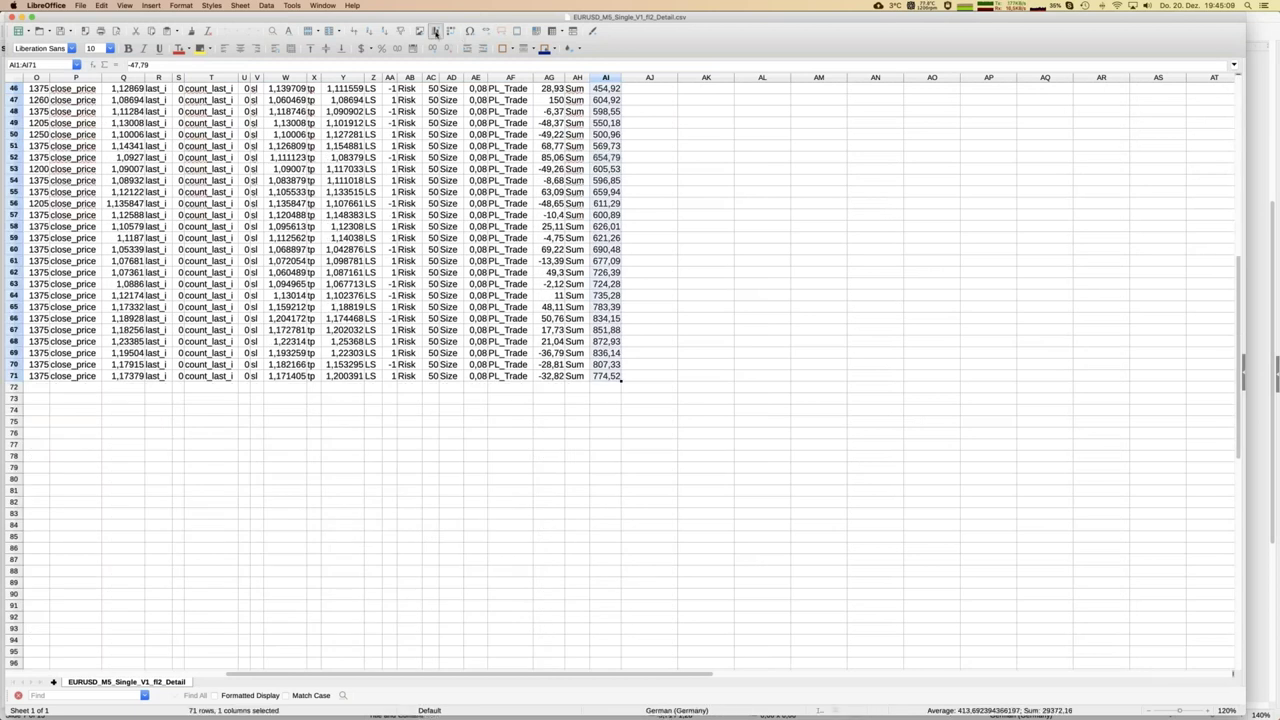
pyautogui.click(435, 31)
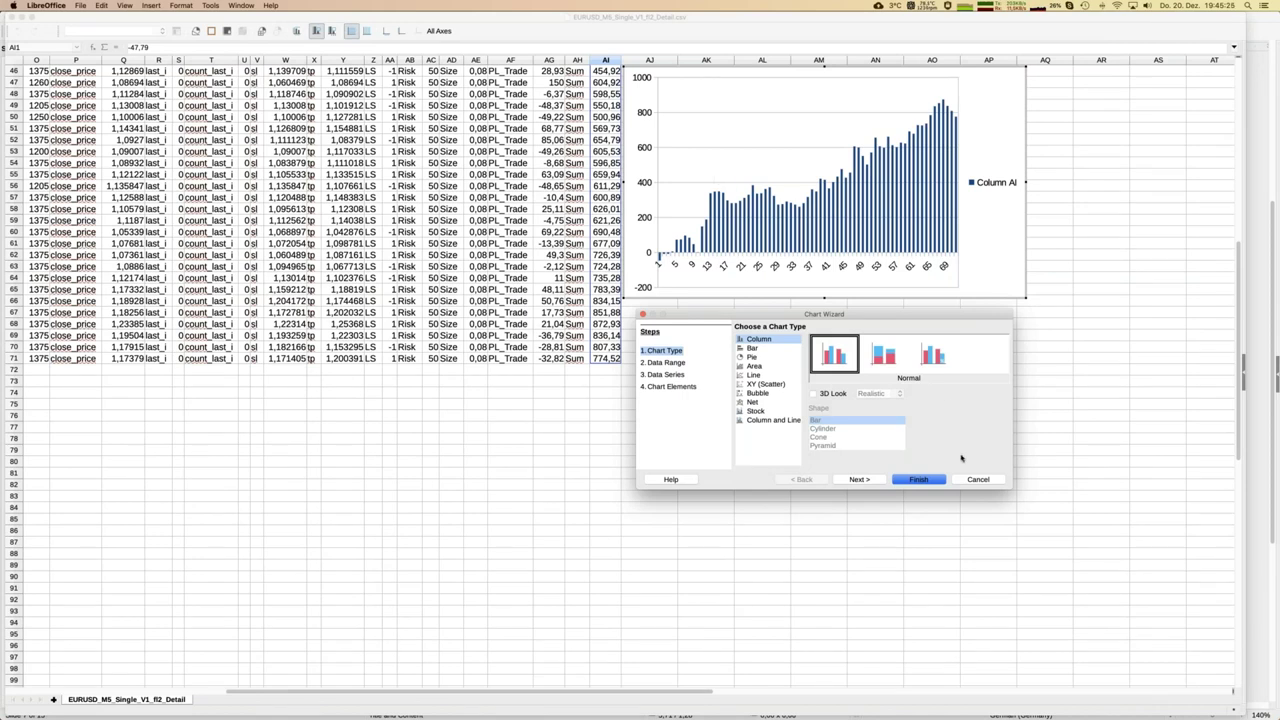
pyautogui.click(977, 479)
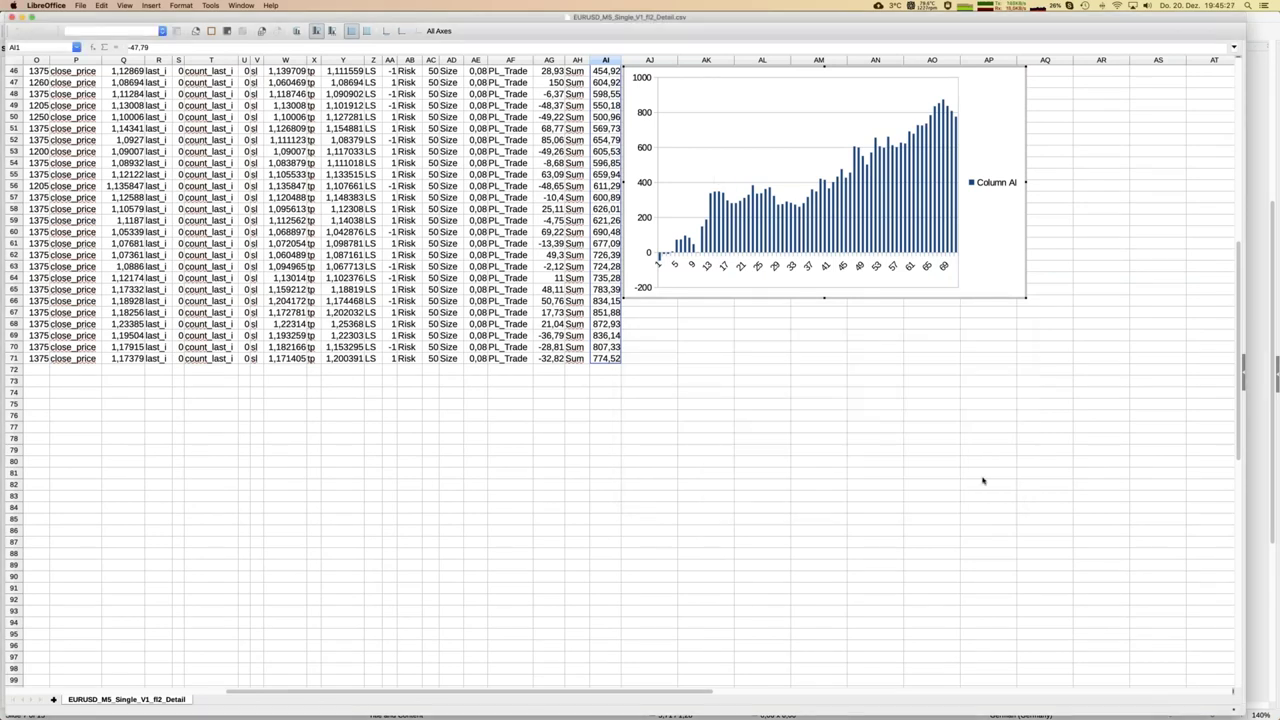
# Switch to Terminal and rerun the earlier EURUSD simulation command with the parameters 100000 0.01 1 0.3 1.0 885
pyautogui.moveTo(2, 435)
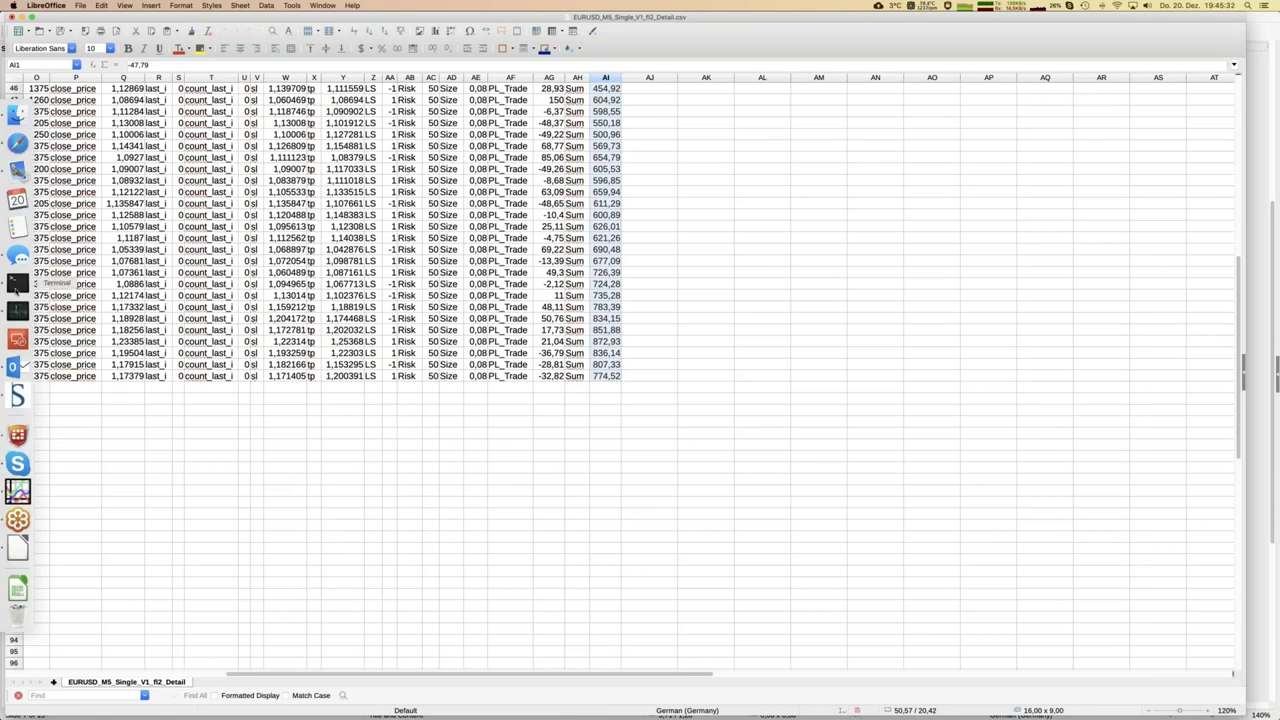
pyautogui.click(16, 284)
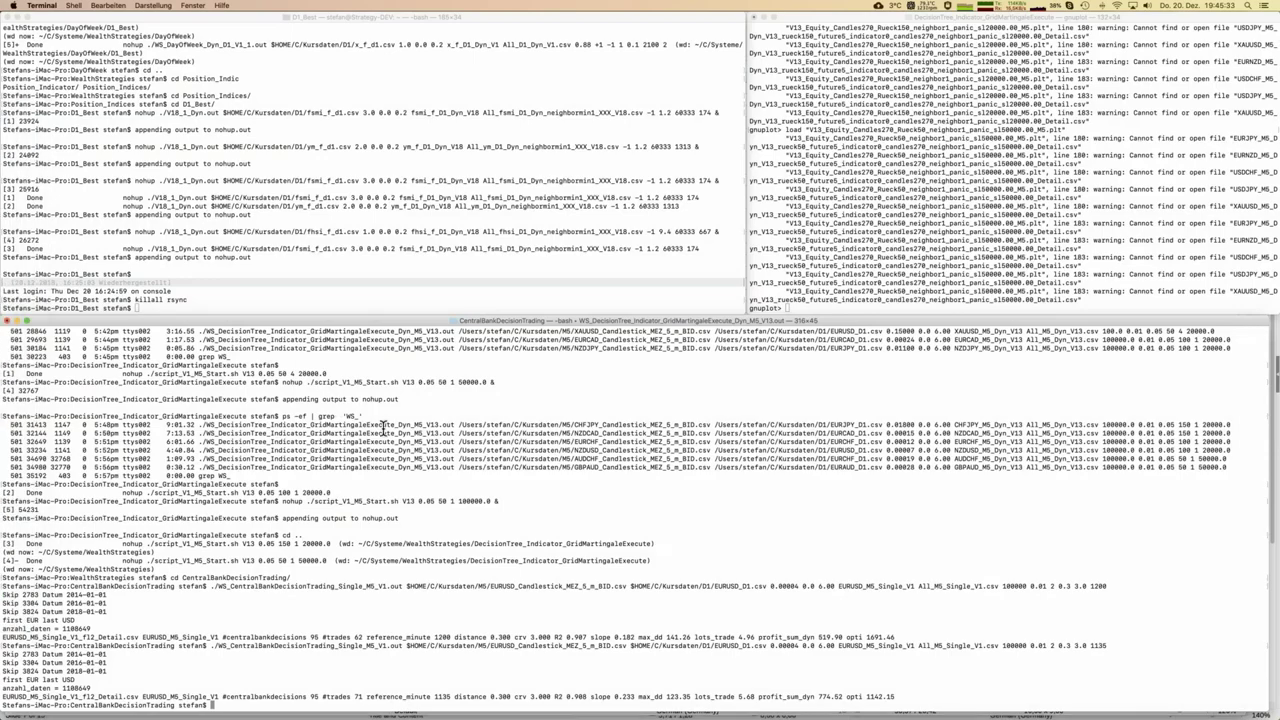
pyautogui.press('Up')
pyautogui.press('Up')
pyautogui.press('Up')
pyautogui.press('Up')
pyautogui.press('Up')
pyautogui.press('Up')
pyautogui.press('Up')
pyautogui.press('Up')
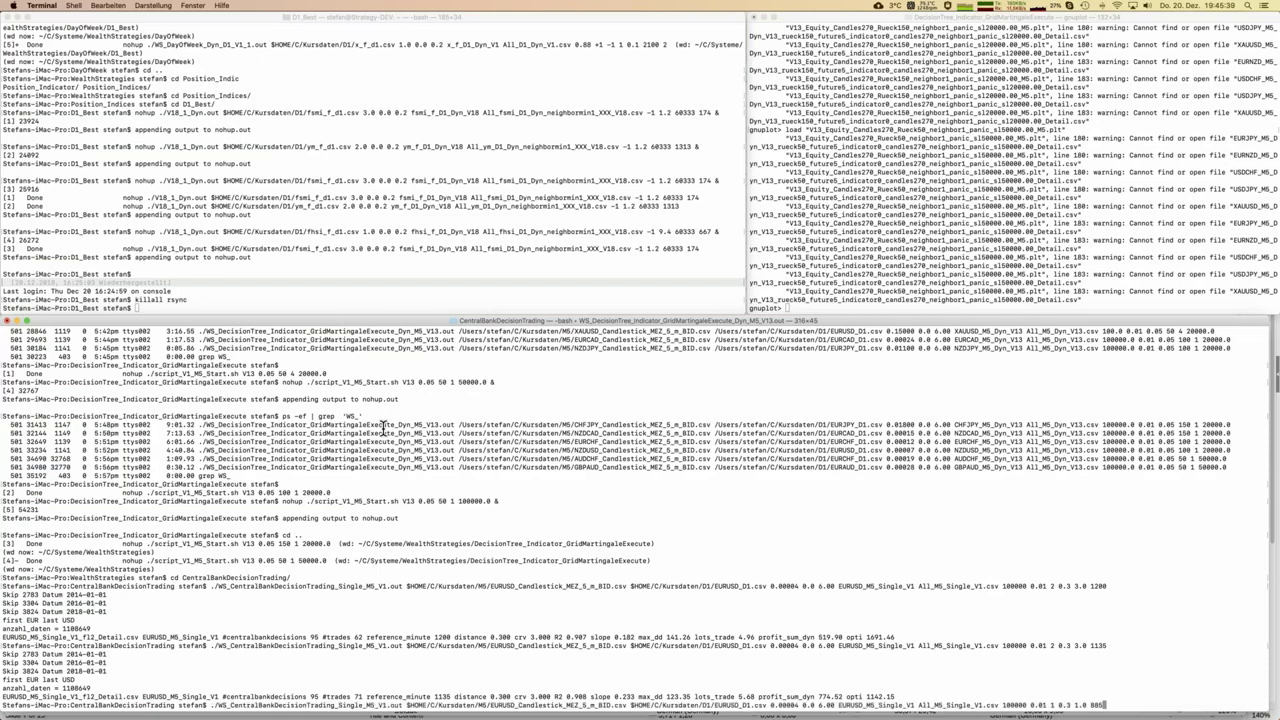
pyautogui.press('Return')
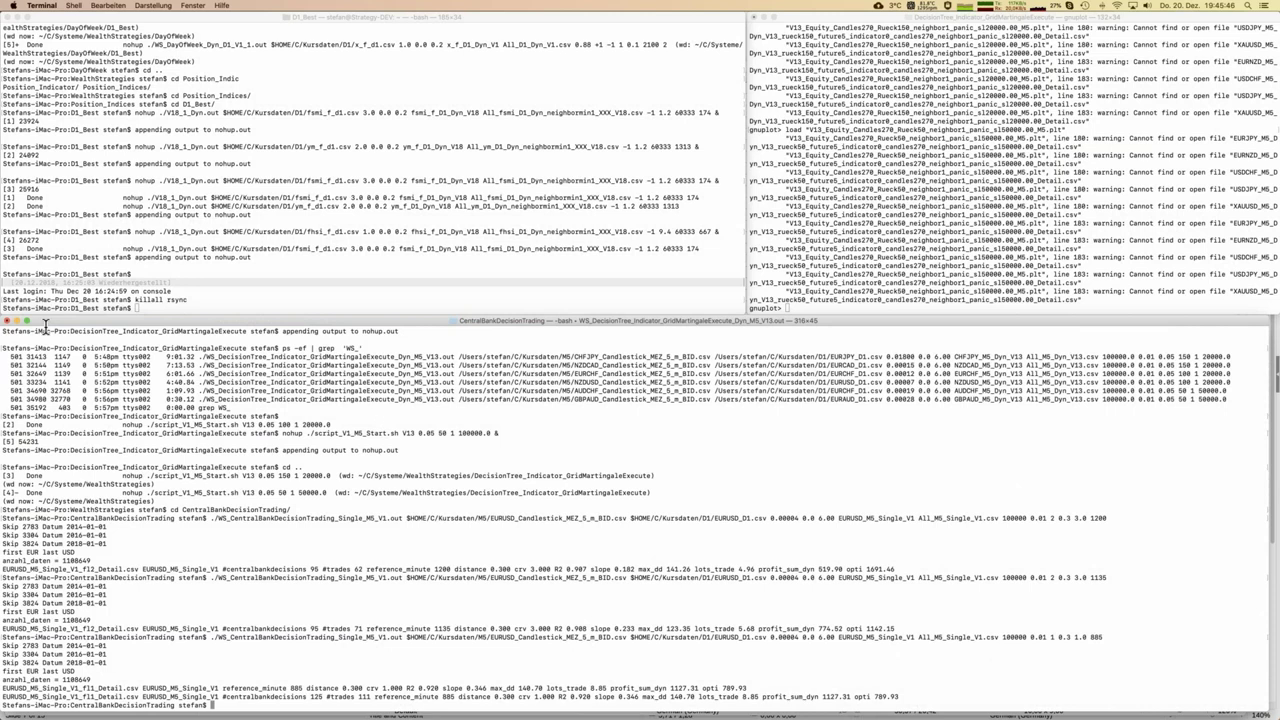
# Switch to Finder and open EURUSD_M5_Single_V1_fl1_Detail.csv in LibreOffice with the preset text import options
pyautogui.click(16, 115)
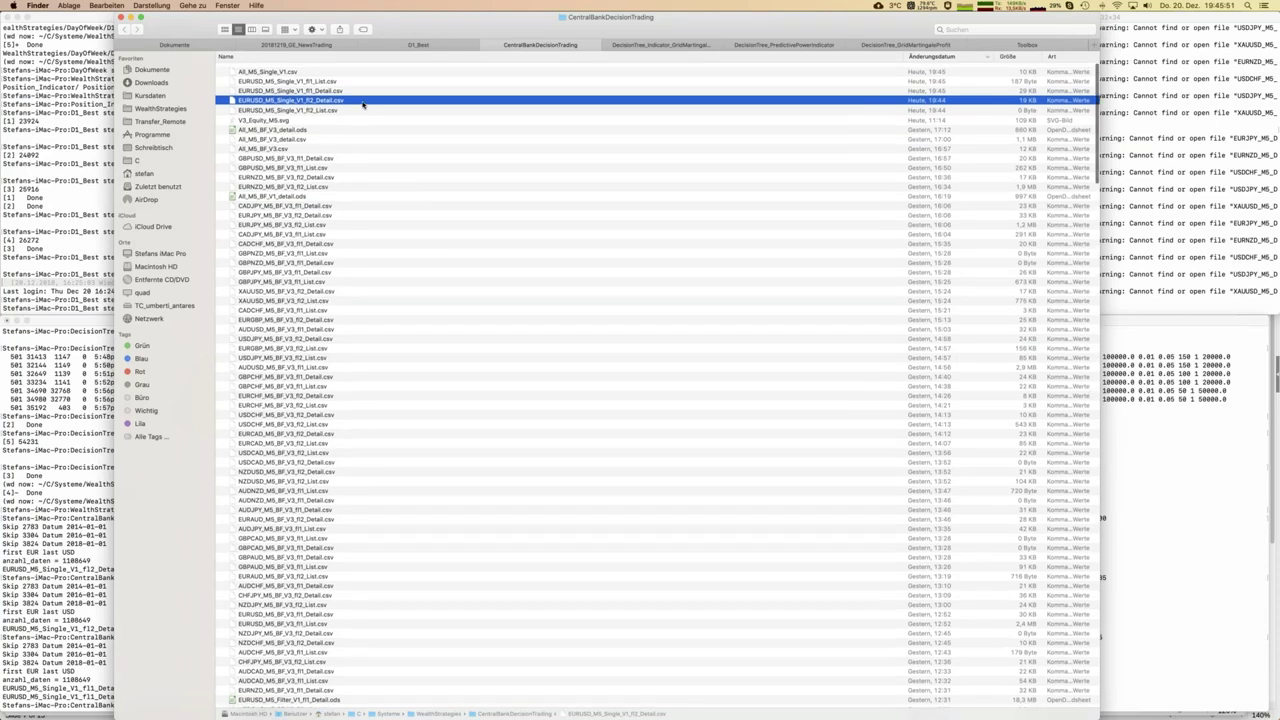
pyautogui.click(325, 88)
pyautogui.press('super+Down')
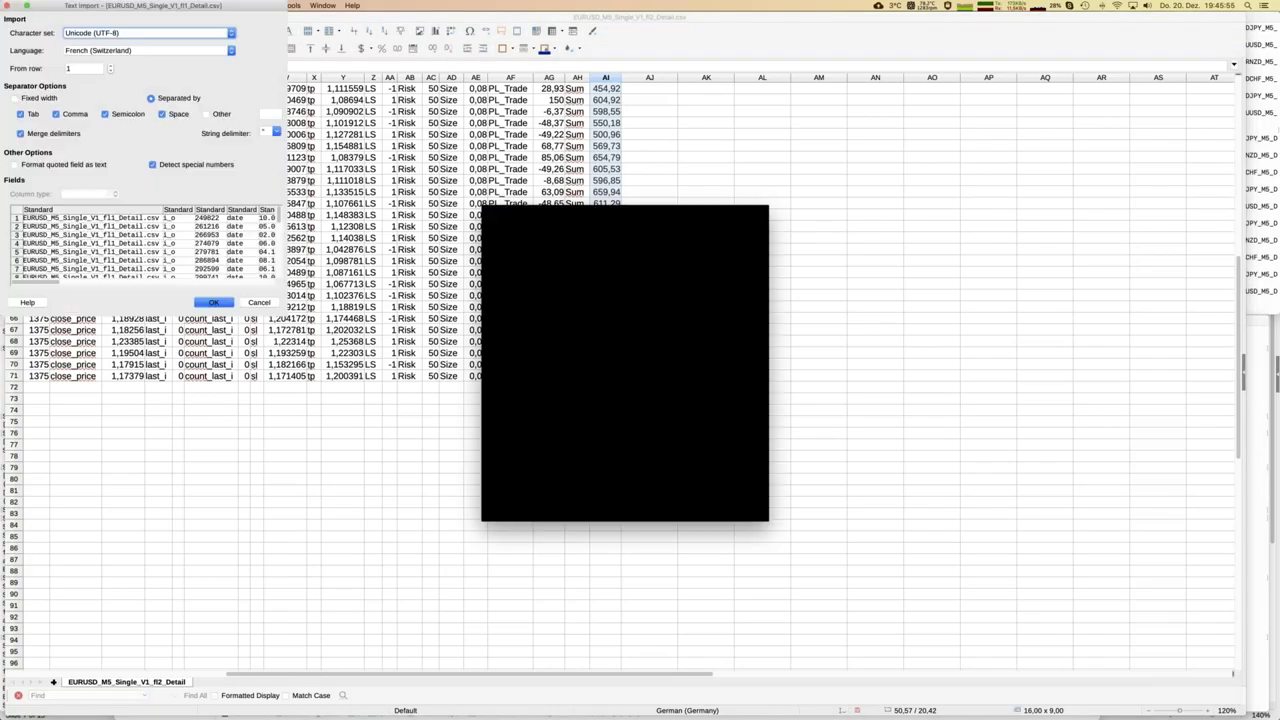
pyautogui.press('Return')
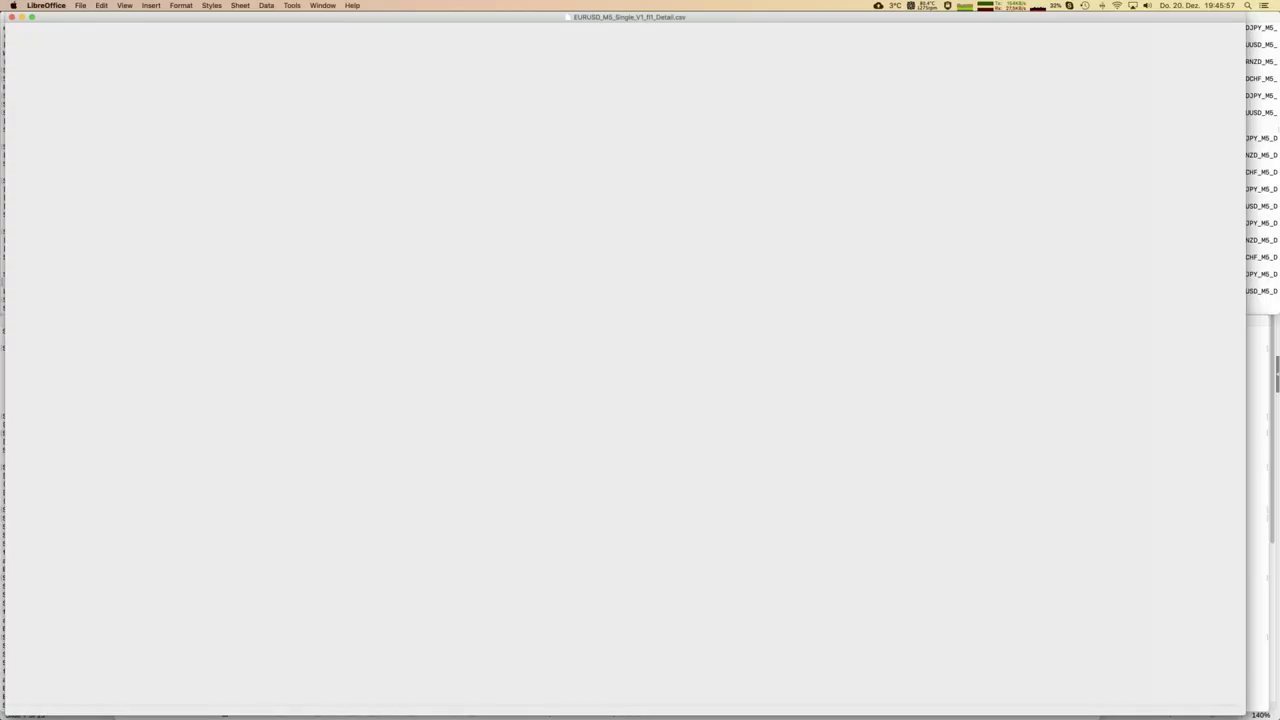
# Preview the cumulative Sum values in AI1:AI111 as a column chart, and cancel the chart wizard
pyautogui.hotkey('ctrl', 'Right')
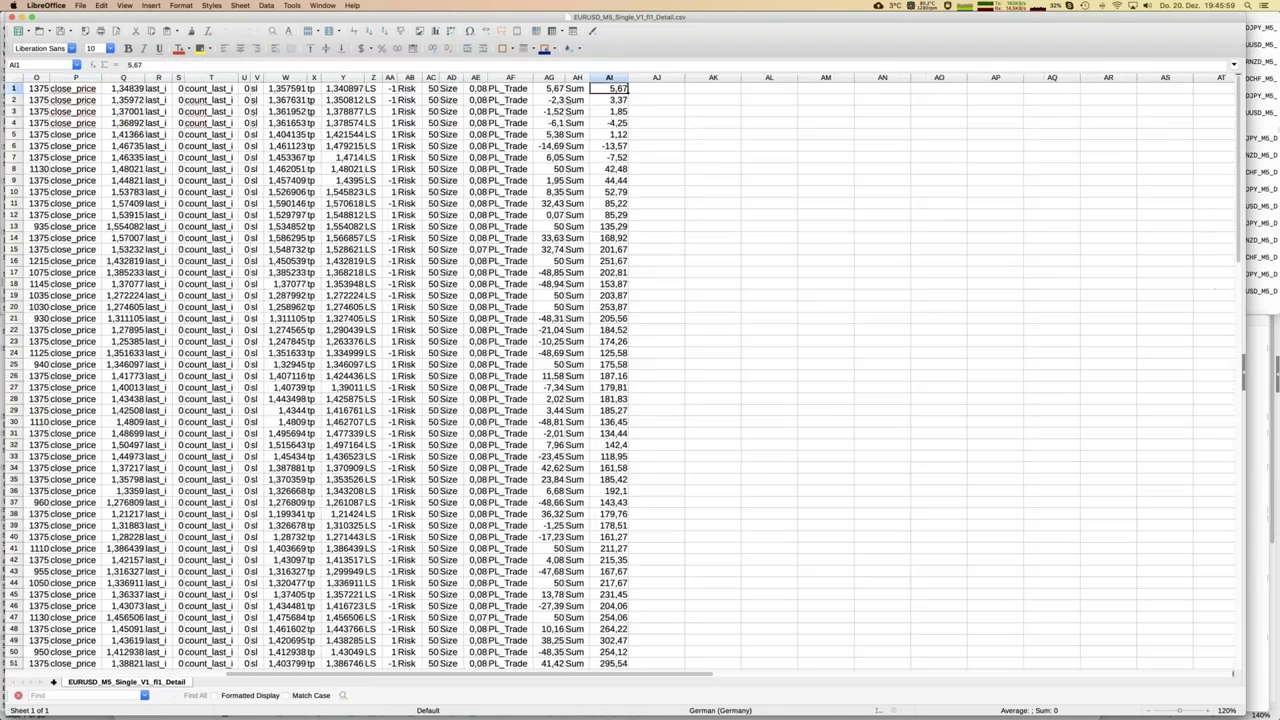
pyautogui.hotkey('ctrl', 'shift', 'Down')
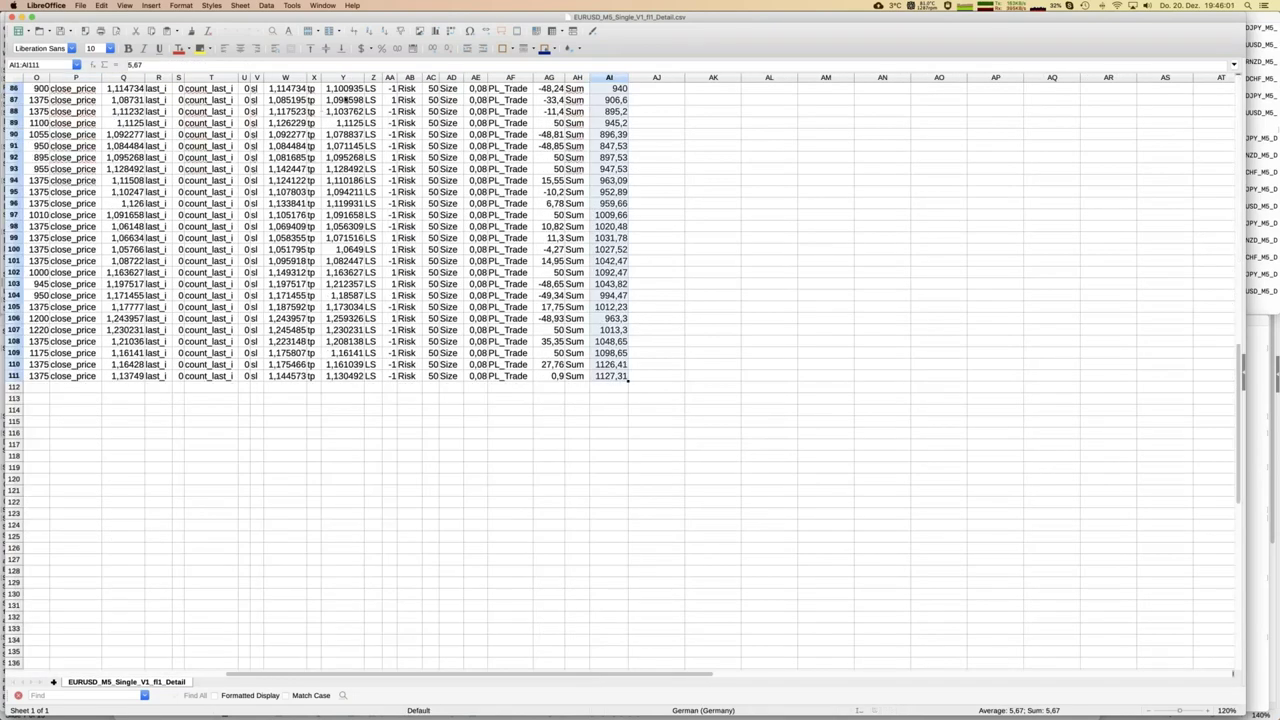
pyautogui.click(435, 32)
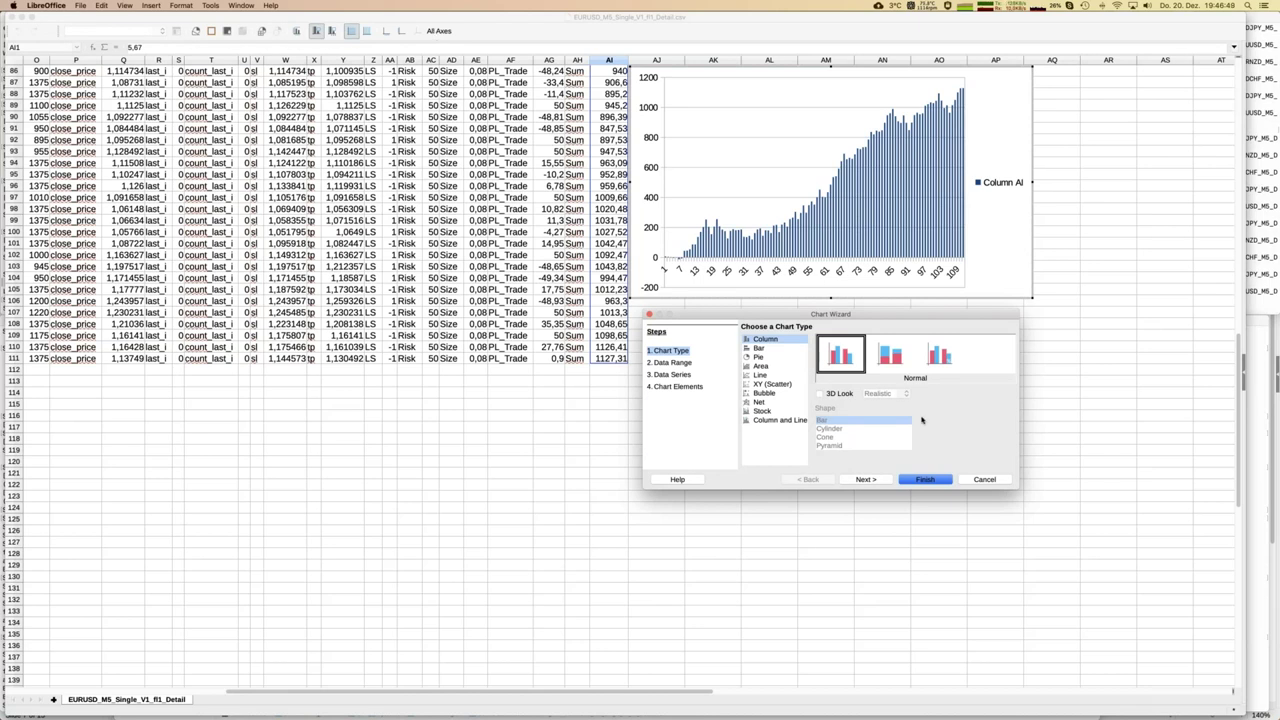
pyautogui.click(985, 479)
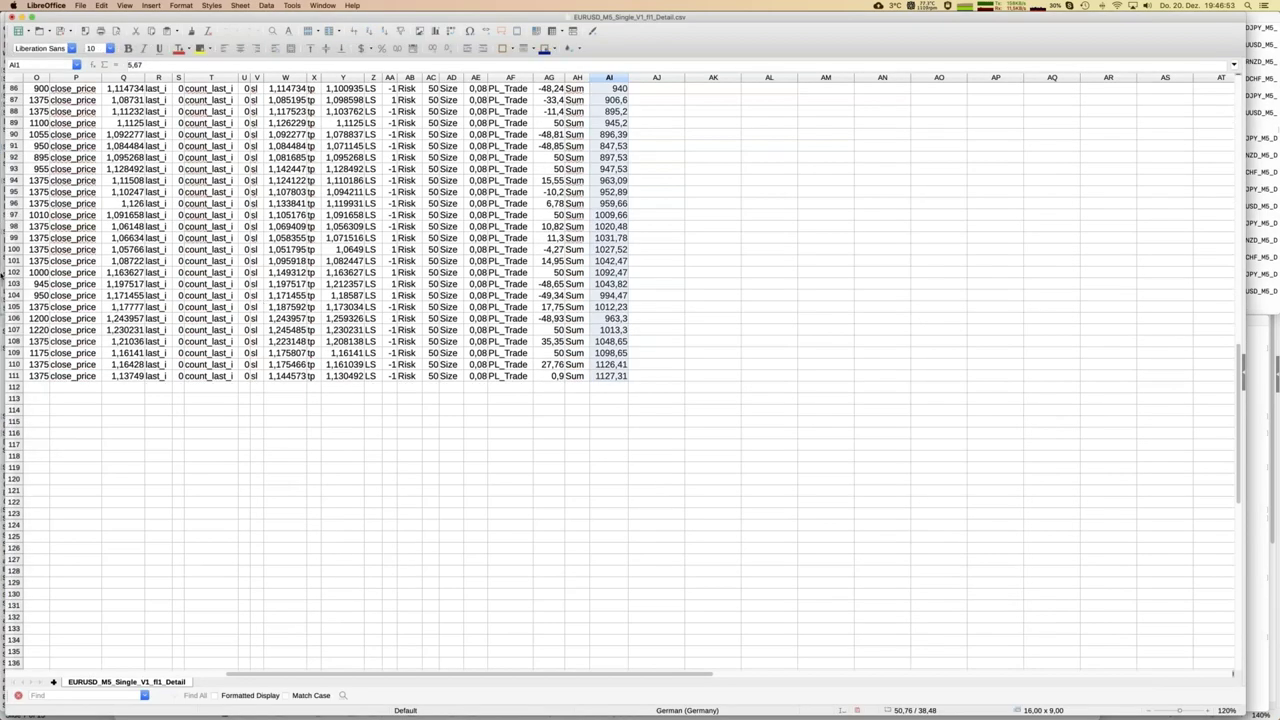
# Return to the JFD_Brokers_NewsTrading_EN_20181220.odp presentation and advance through the optimization and portfolio slides to slide 10
pyautogui.click(324, 6)
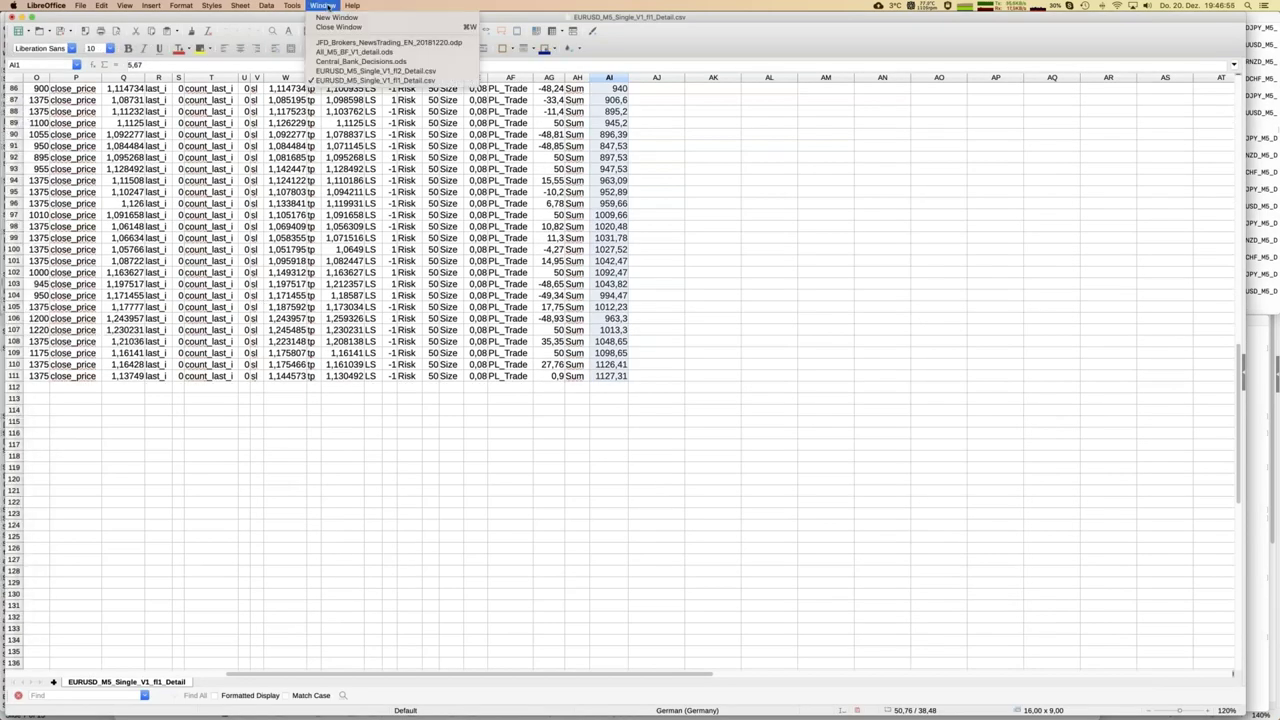
pyautogui.press('Escape')
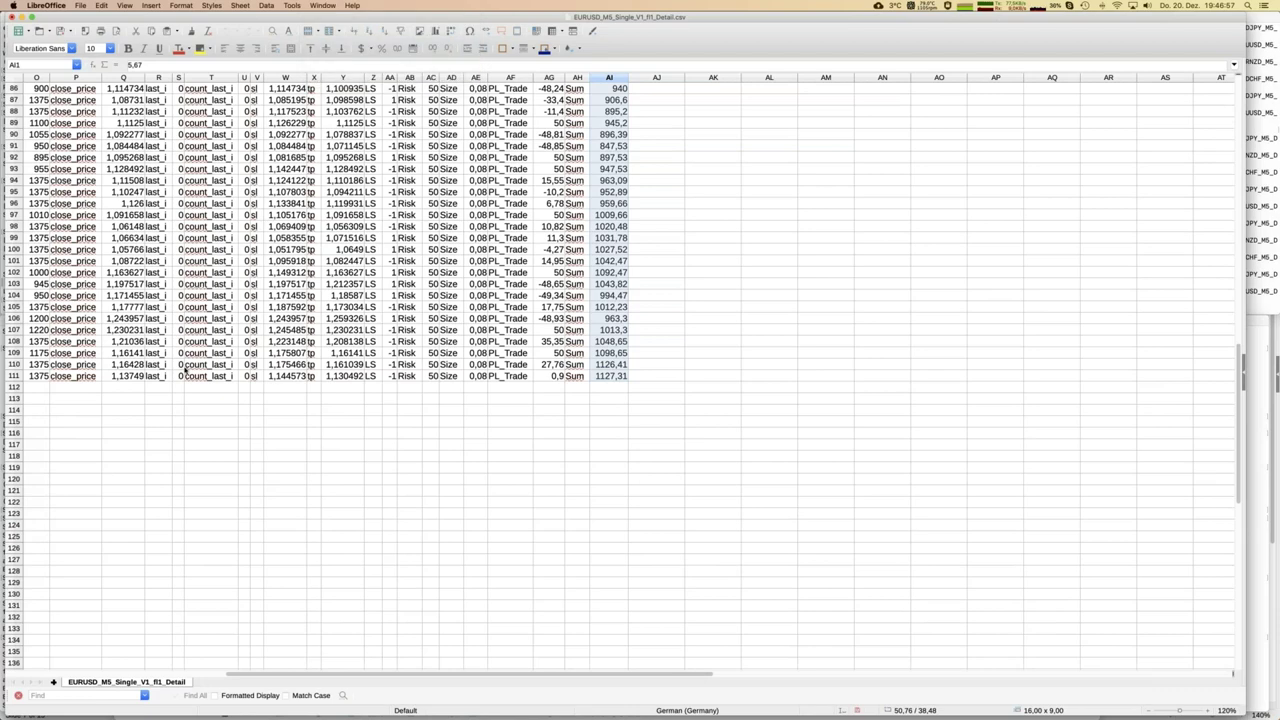
pyautogui.press('super+grave')
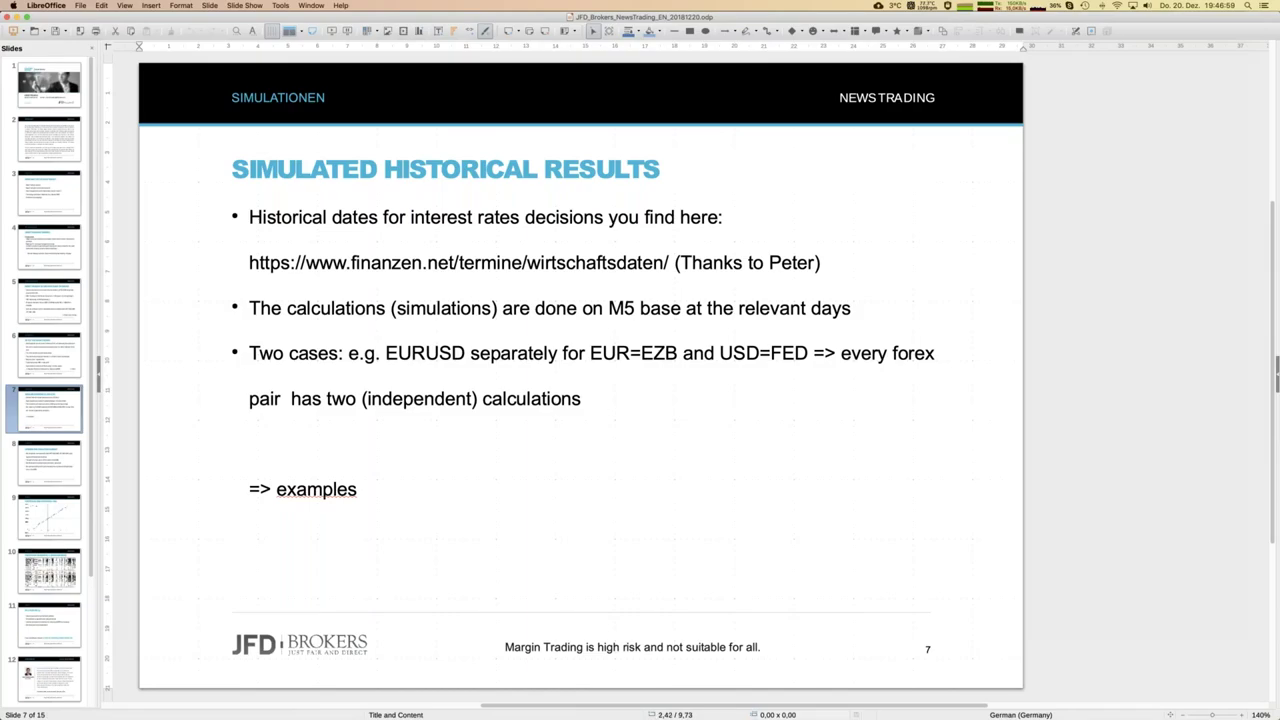
pyautogui.press('pagedown')
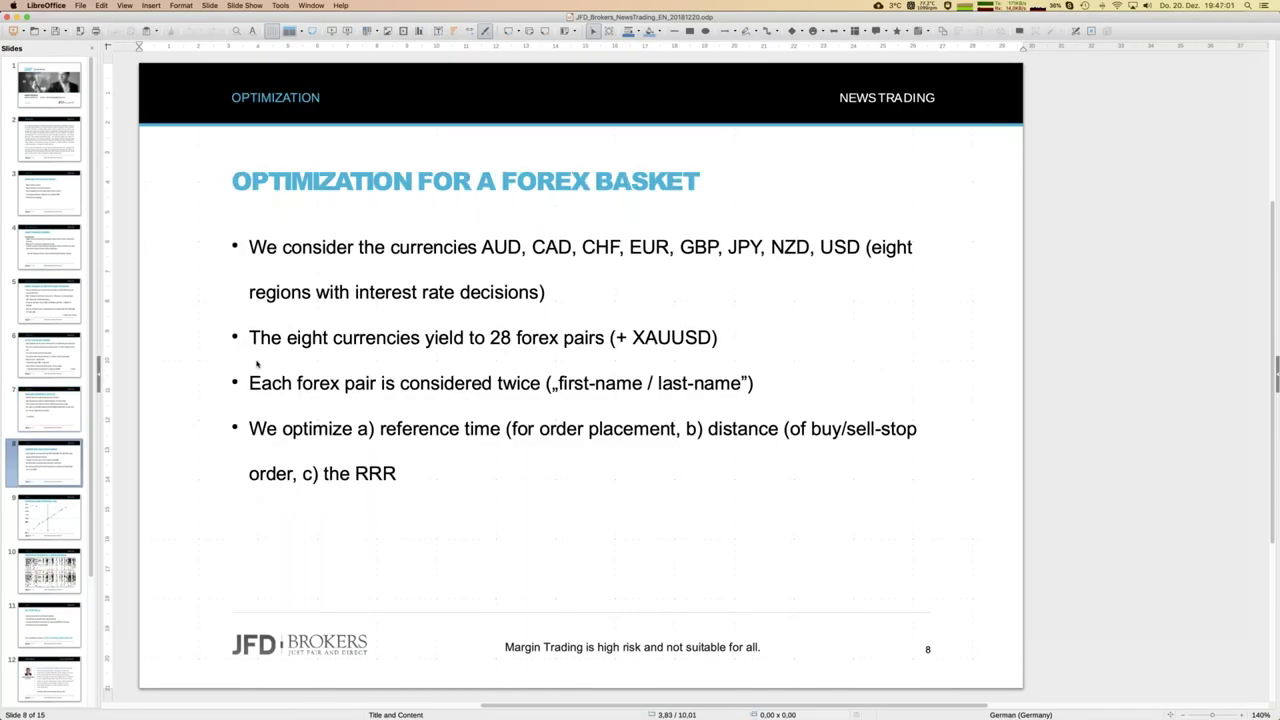
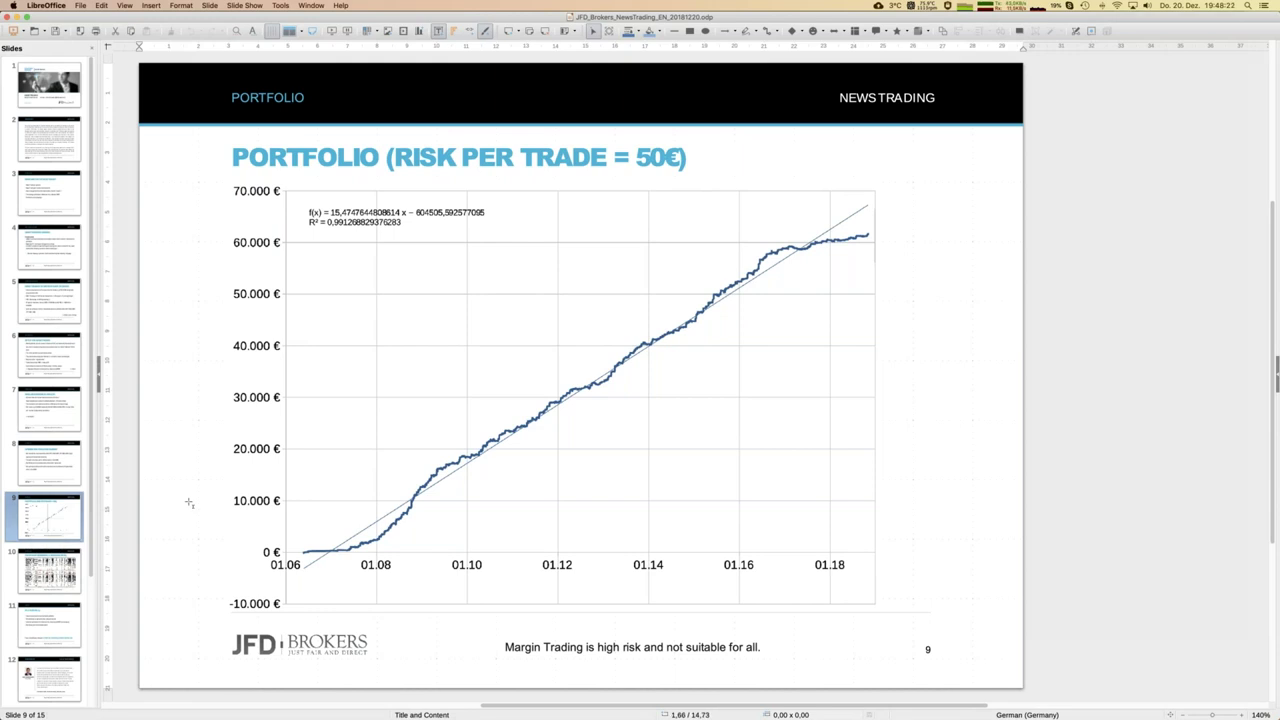
pyautogui.press('pagedown')
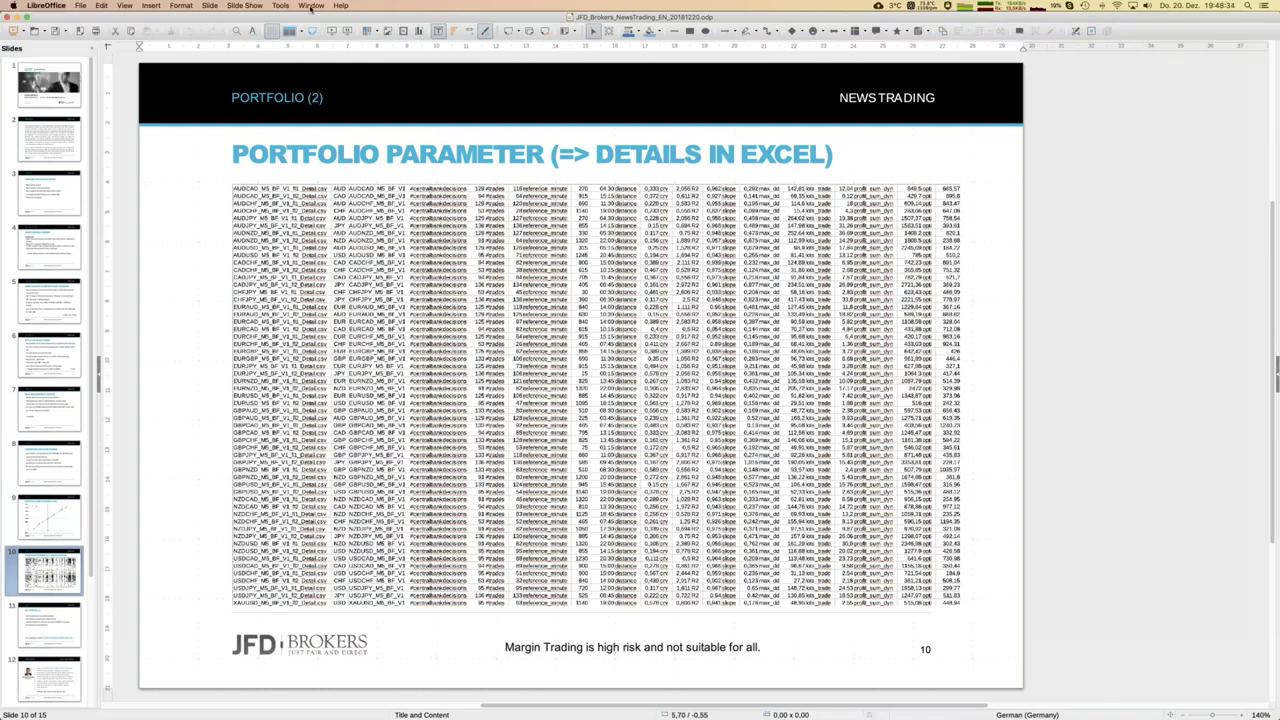
# Bring up All_M5_BF_V1_detail.ods and inspect the trade list from its first entry in A6 to its last, returning to A6
pyautogui.click(311, 7)
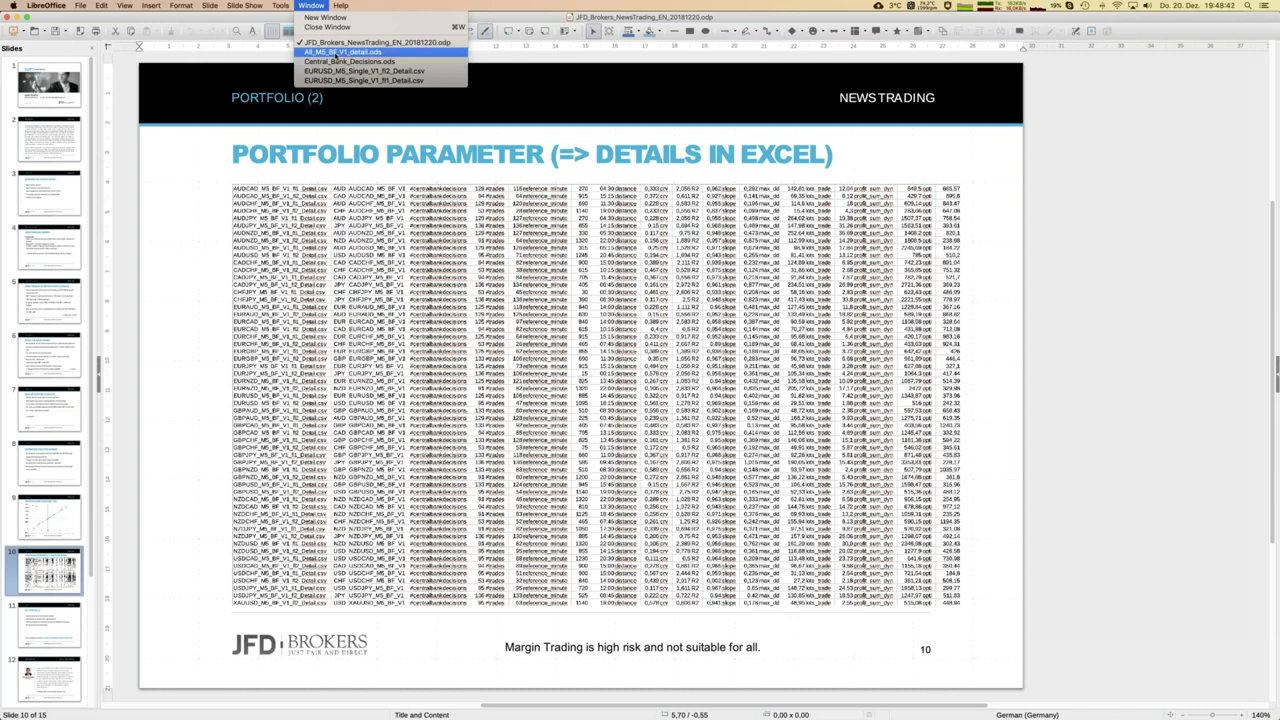
pyautogui.click(335, 51)
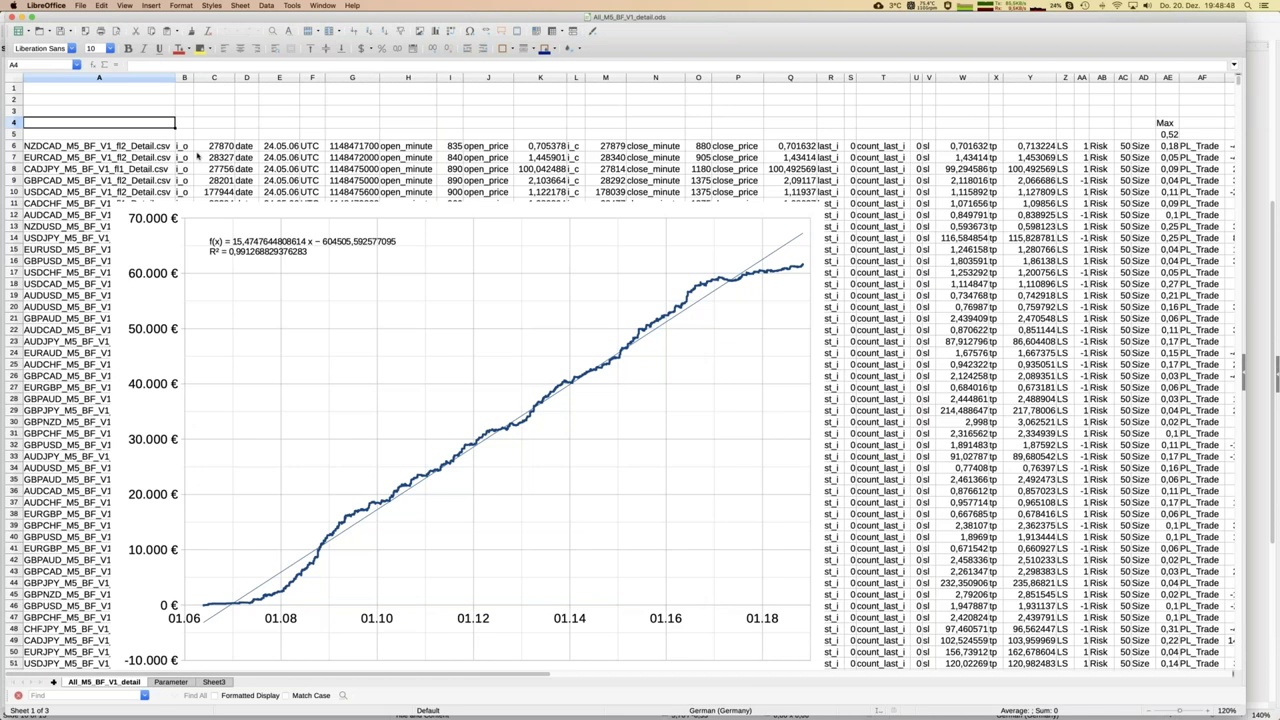
pyautogui.click(115, 148)
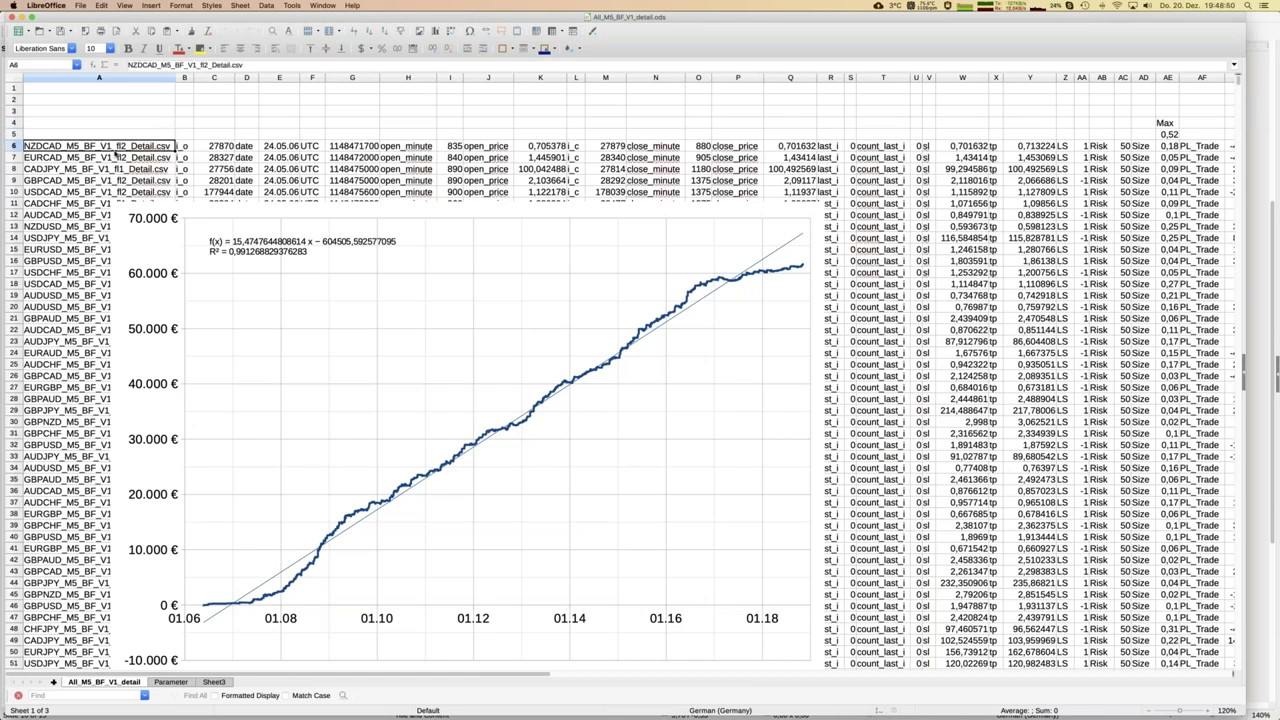
pyautogui.press('super+Down')
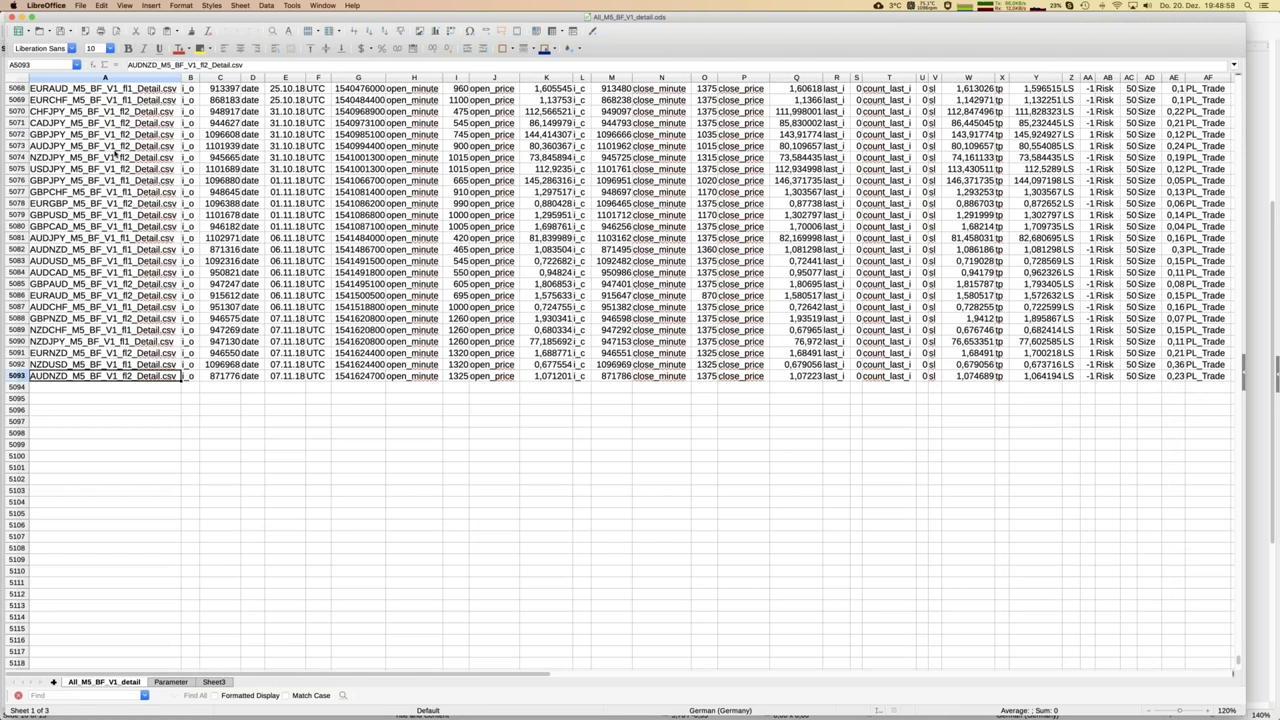
pyautogui.press('super+Up')
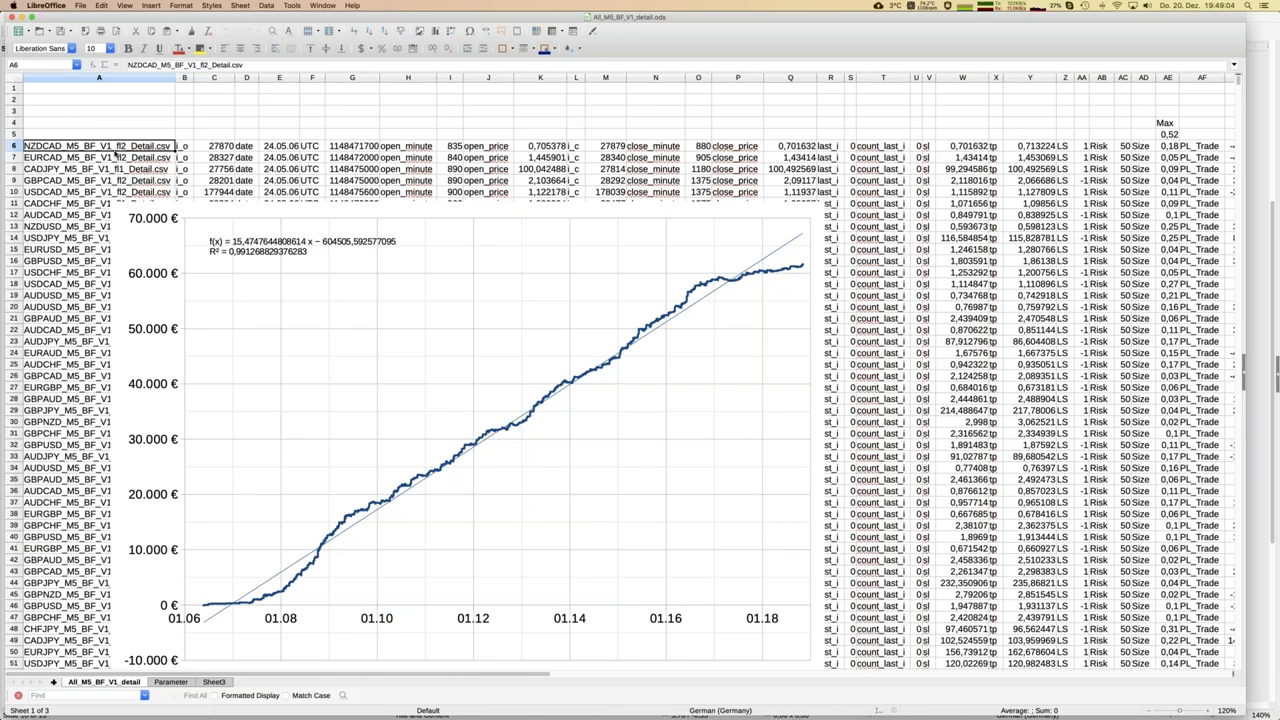
# Examine the portfolio's drawdown, account and profit figures in columns AL and AM, stepping down to the Profit_%_Month entry
pyautogui.press('super+Right')
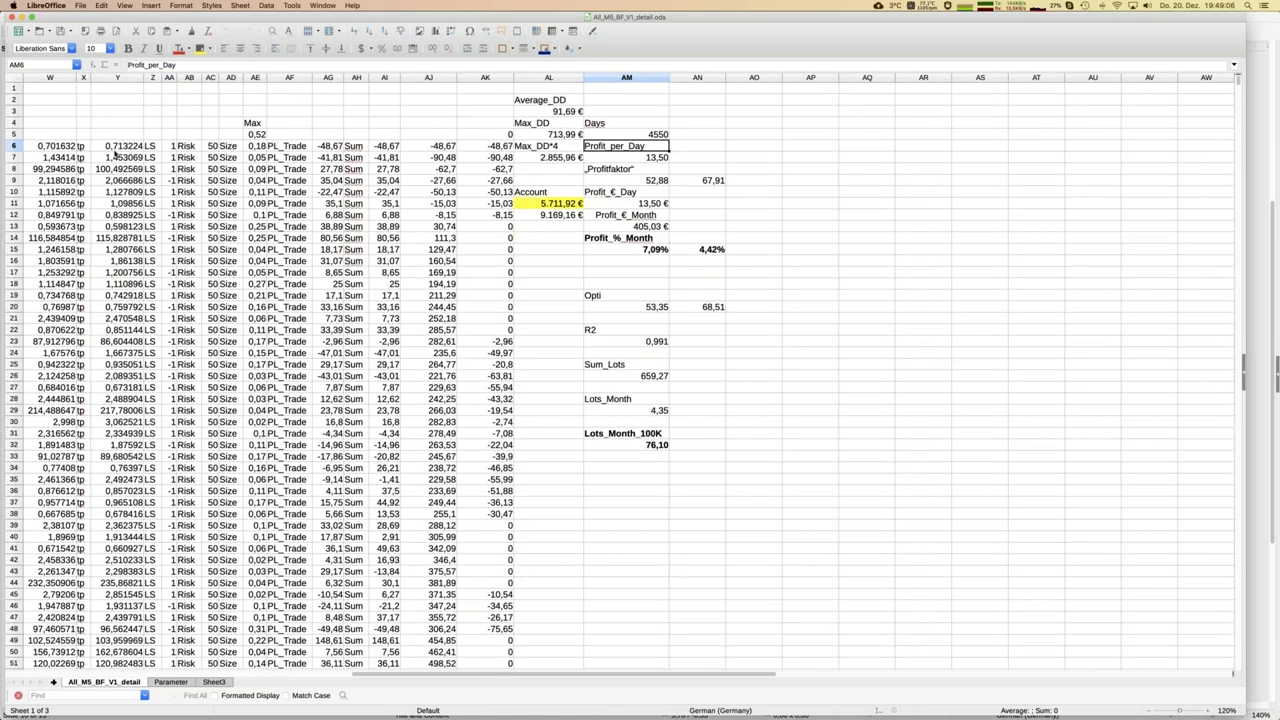
pyautogui.press('Down')
pyautogui.press('Down')
pyautogui.press('Down')
pyautogui.press('Down')
pyautogui.press('Down')
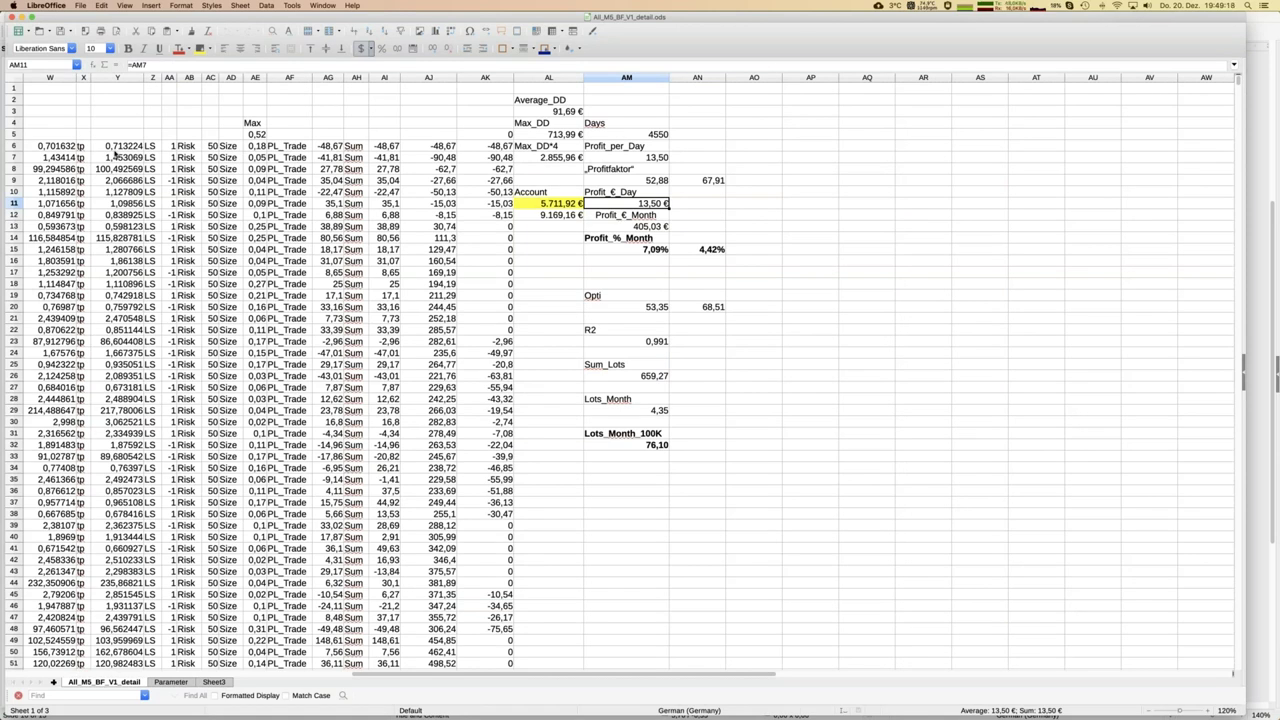
pyautogui.press('Down')
pyautogui.press('Down')
pyautogui.press('Down')
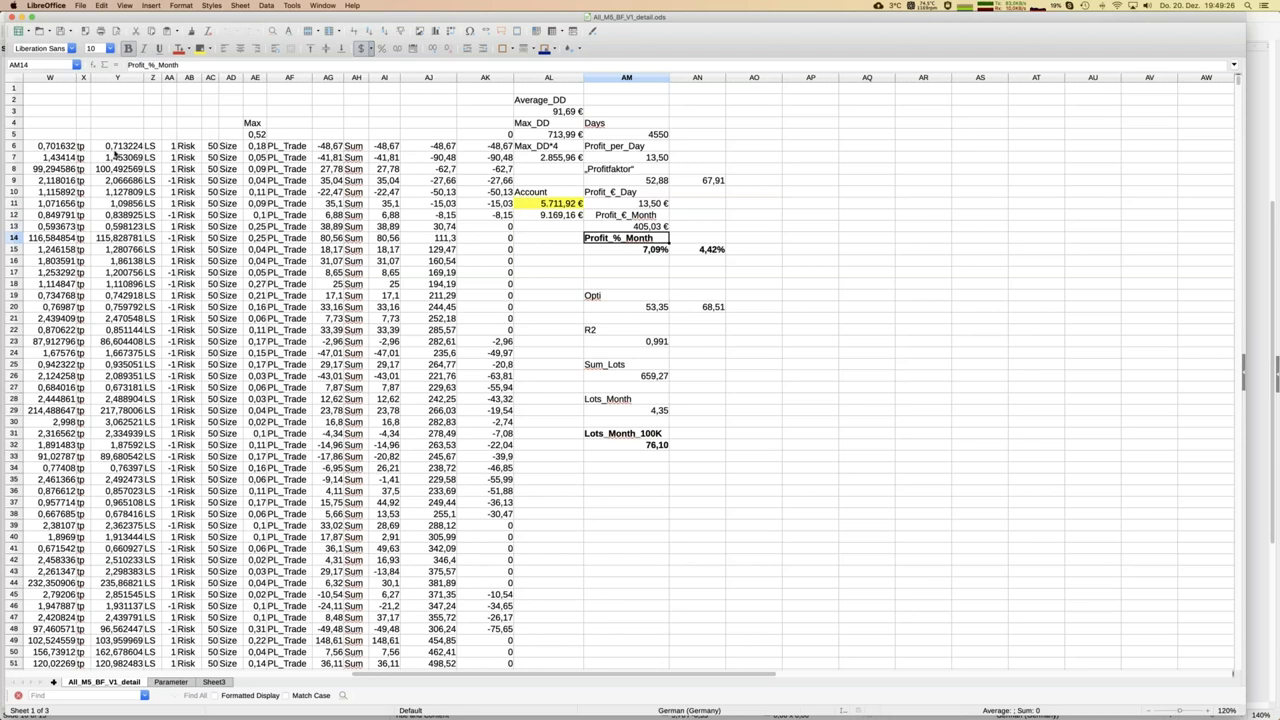
pyautogui.press('Left')
pyautogui.press('Left')
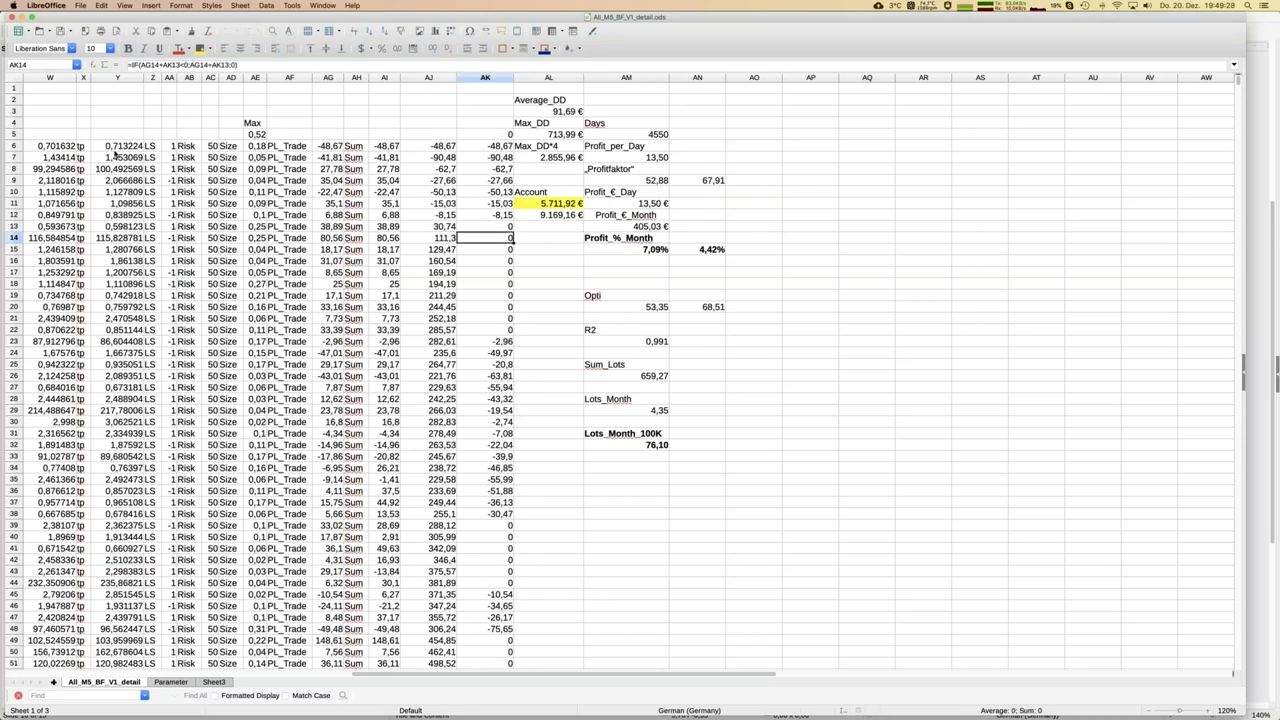
# Go back to cell A1 and examine the portfolio equity curve with its trend line
pyautogui.press('Home')
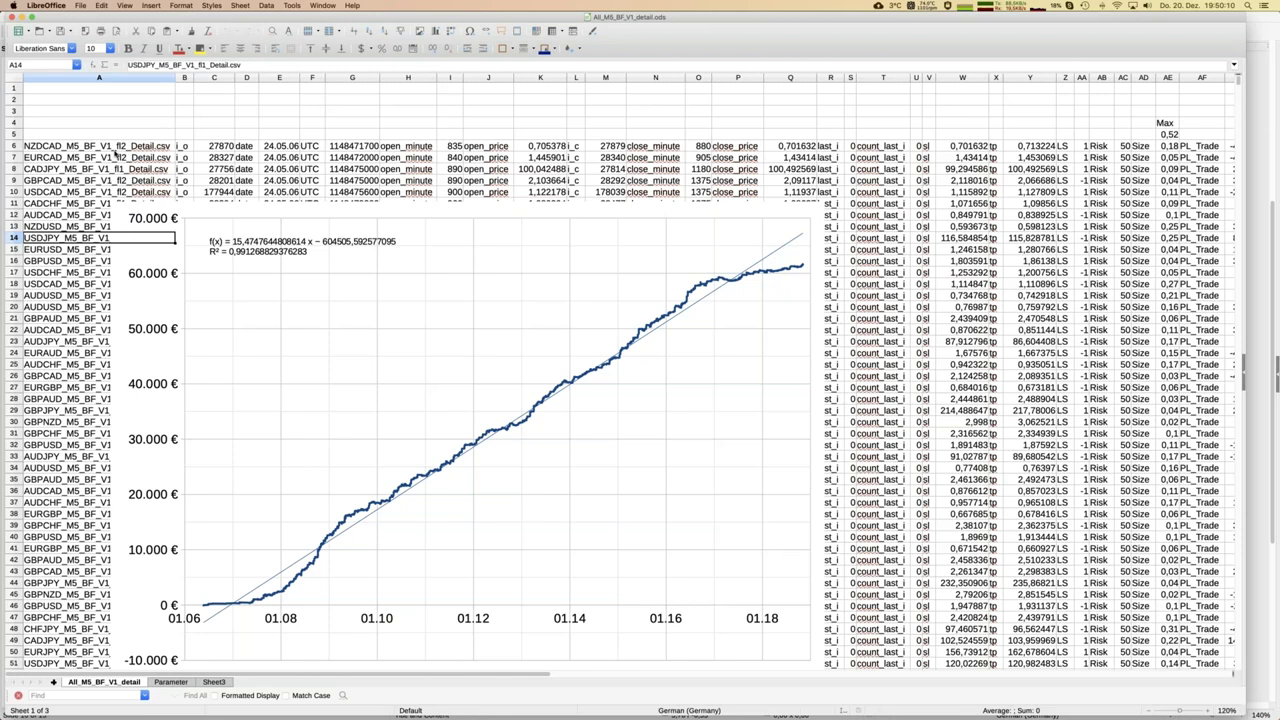
pyautogui.press('Up')
pyautogui.press('Up')
pyautogui.press('Up')
pyautogui.press('Up')
pyautogui.press('Up')
pyautogui.press('Up')
pyautogui.press('Up')
pyautogui.press('Up')
pyautogui.press('Up')
pyautogui.press('Up')
pyautogui.press('Up')
pyautogui.press('Up')
pyautogui.press('Up')
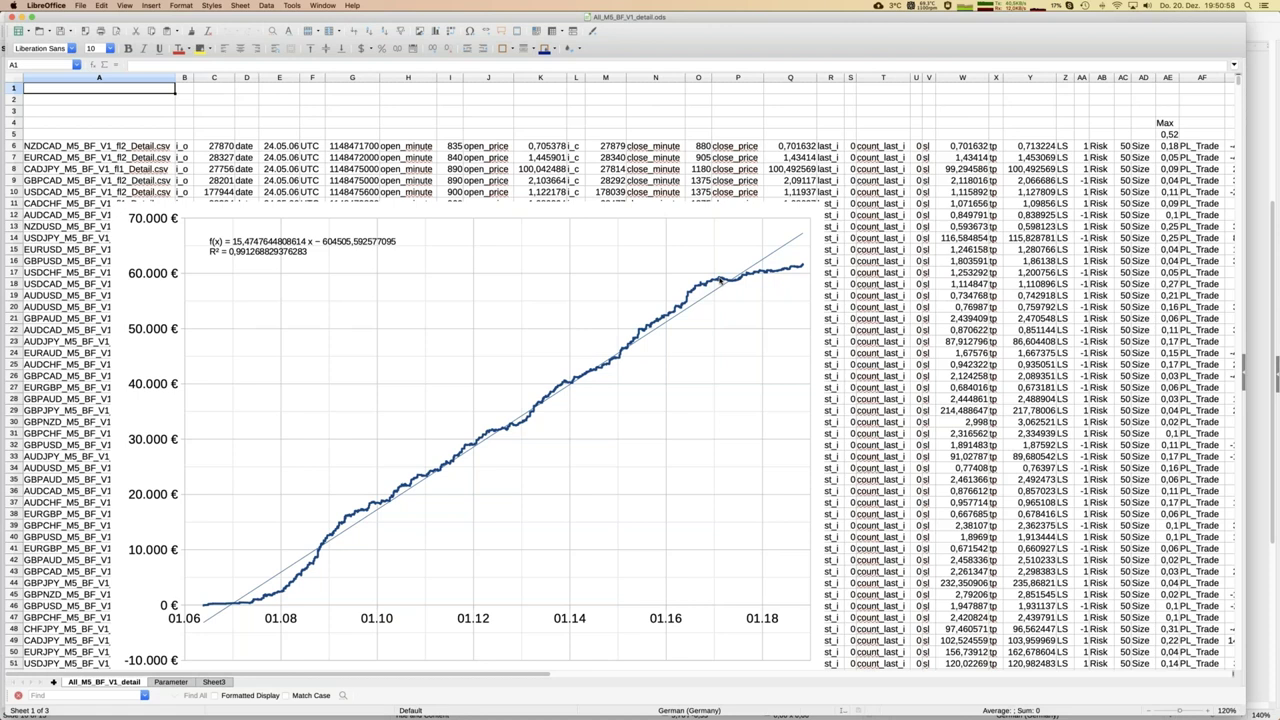
# Examine the Parameter sheet, highlighting the reference times in column J, the currencies in column B and the entry in B27
pyautogui.click(170, 682)
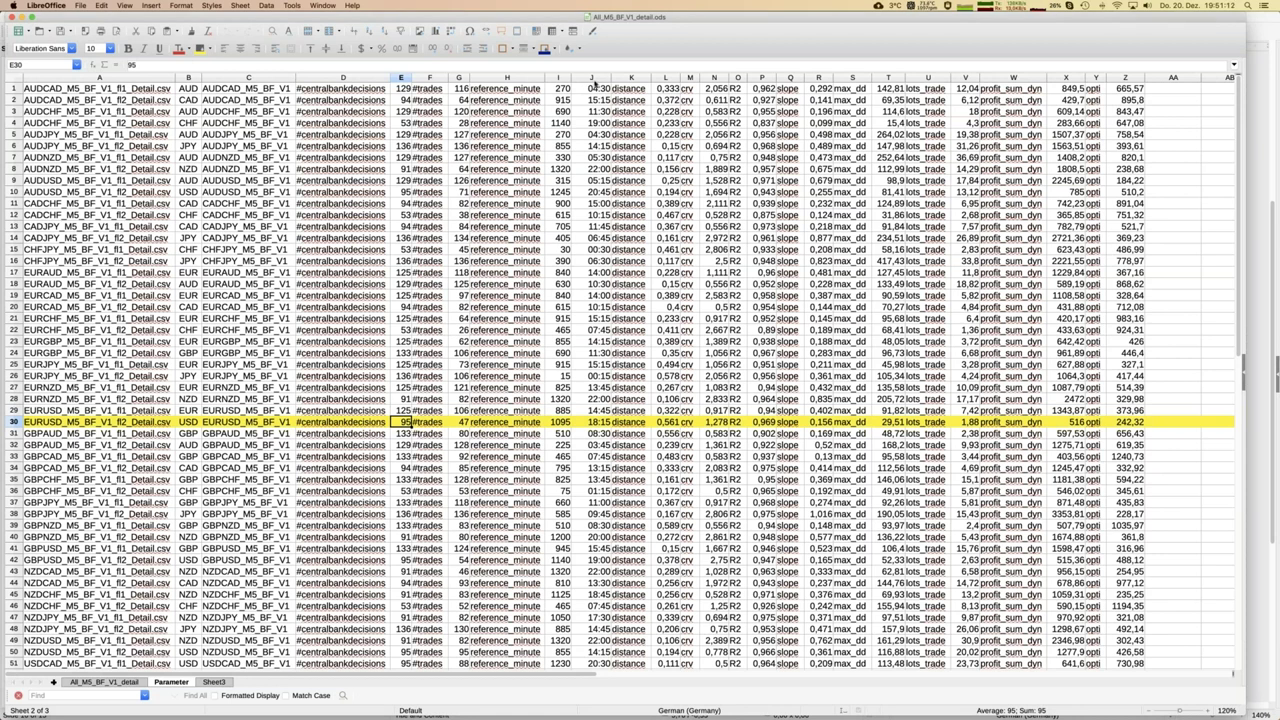
pyautogui.click(592, 78)
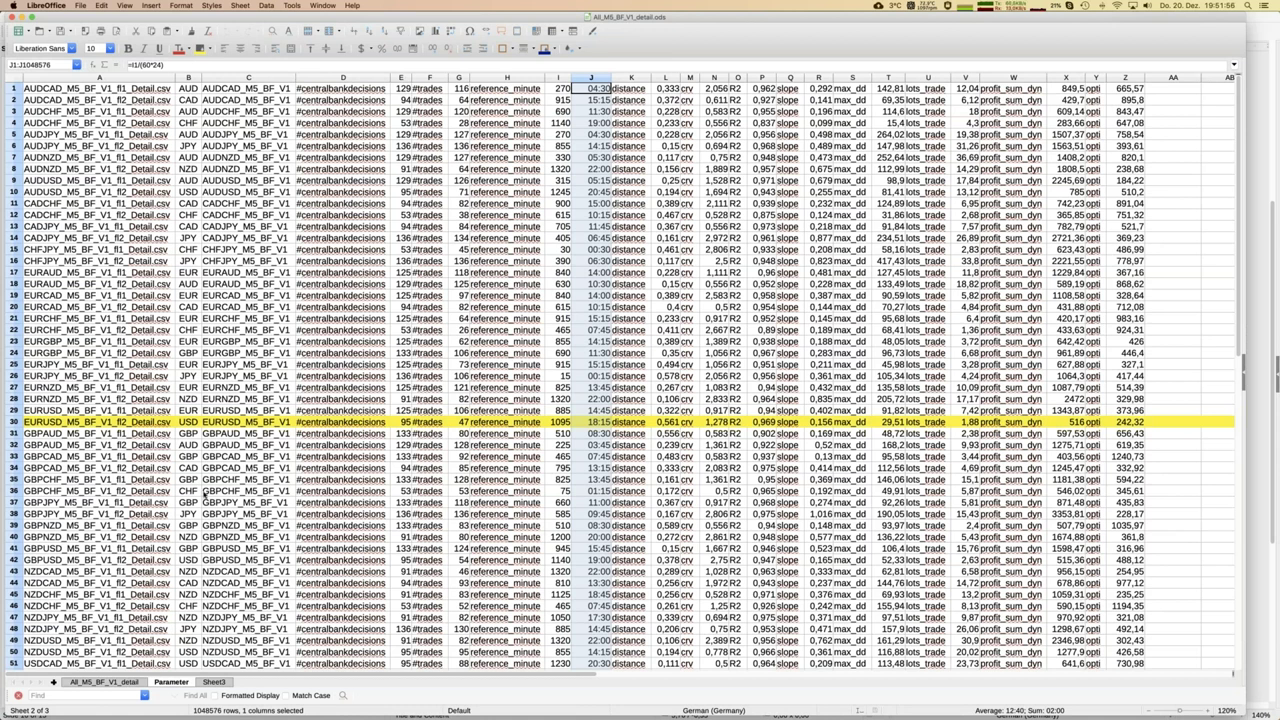
pyautogui.click(187, 78)
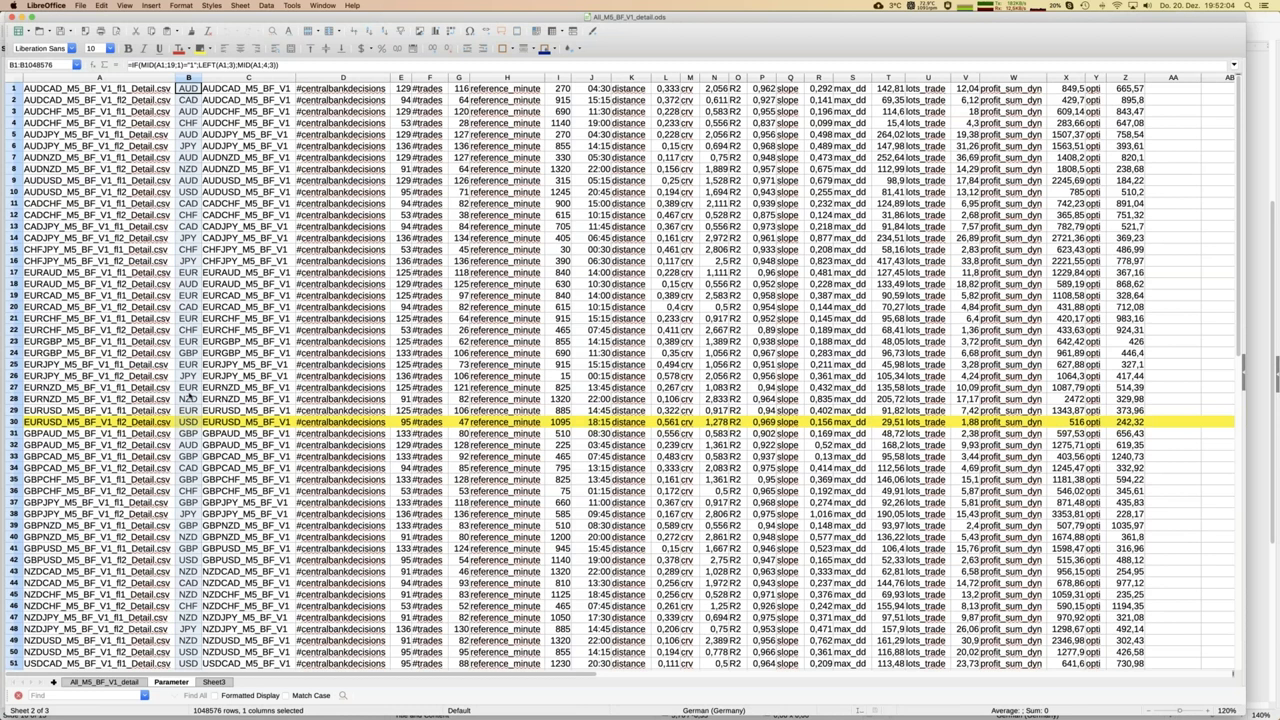
pyautogui.click(189, 387)
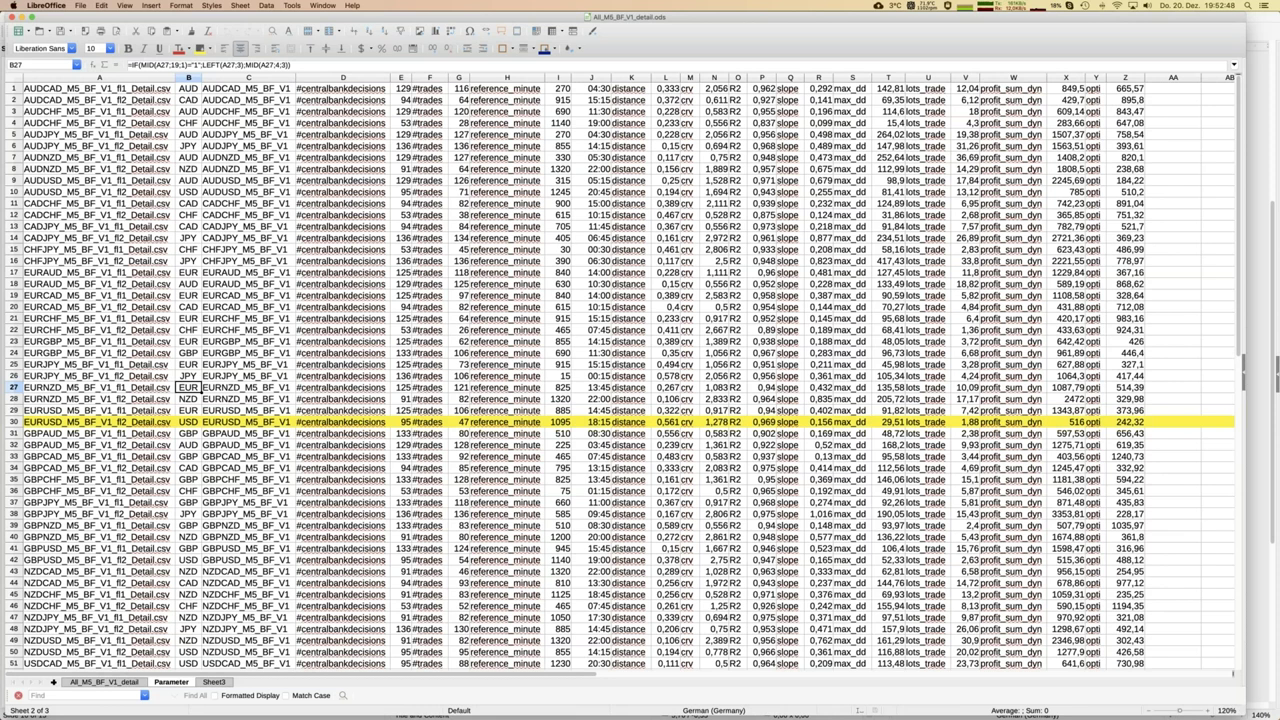
# Revisit the All_M5_BF_V1_detail sheet, then return to the JFD_Brokers_NewsTrading_EN_20181220.odp presentation and show the summary on slide 11
pyautogui.click(122, 682)
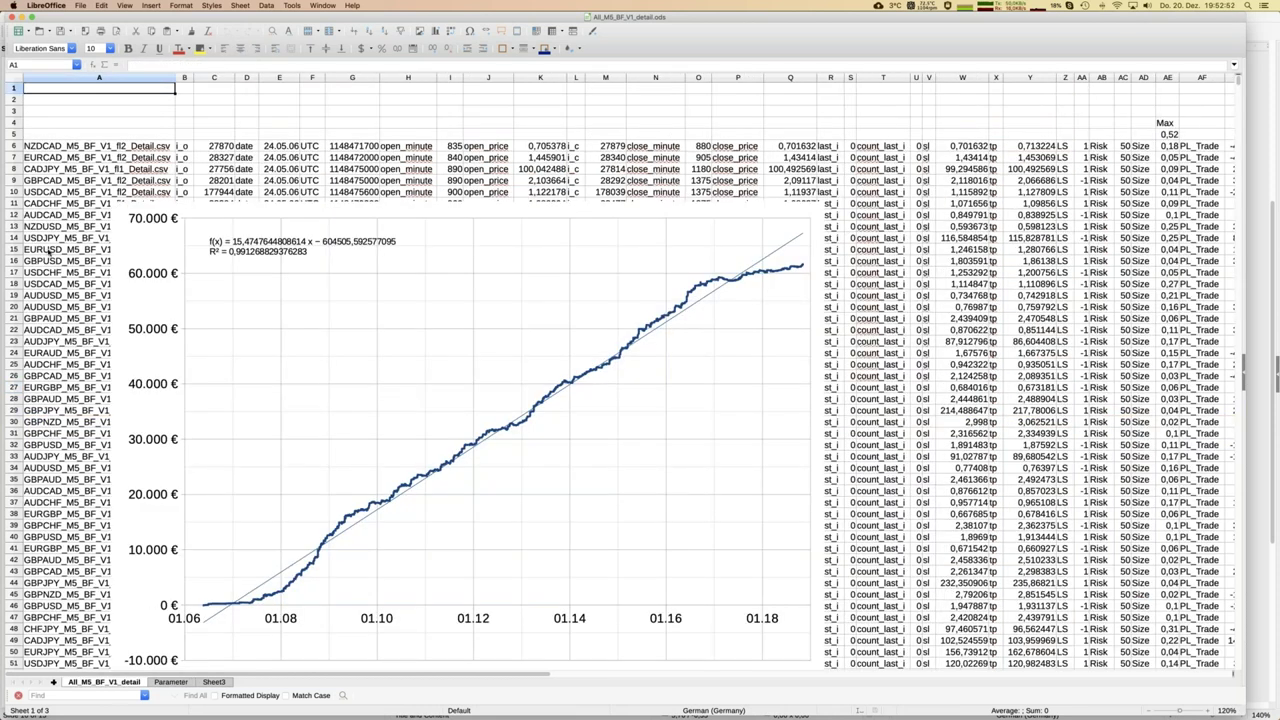
pyautogui.moveTo(5, 255)
pyautogui.click(326, 6)
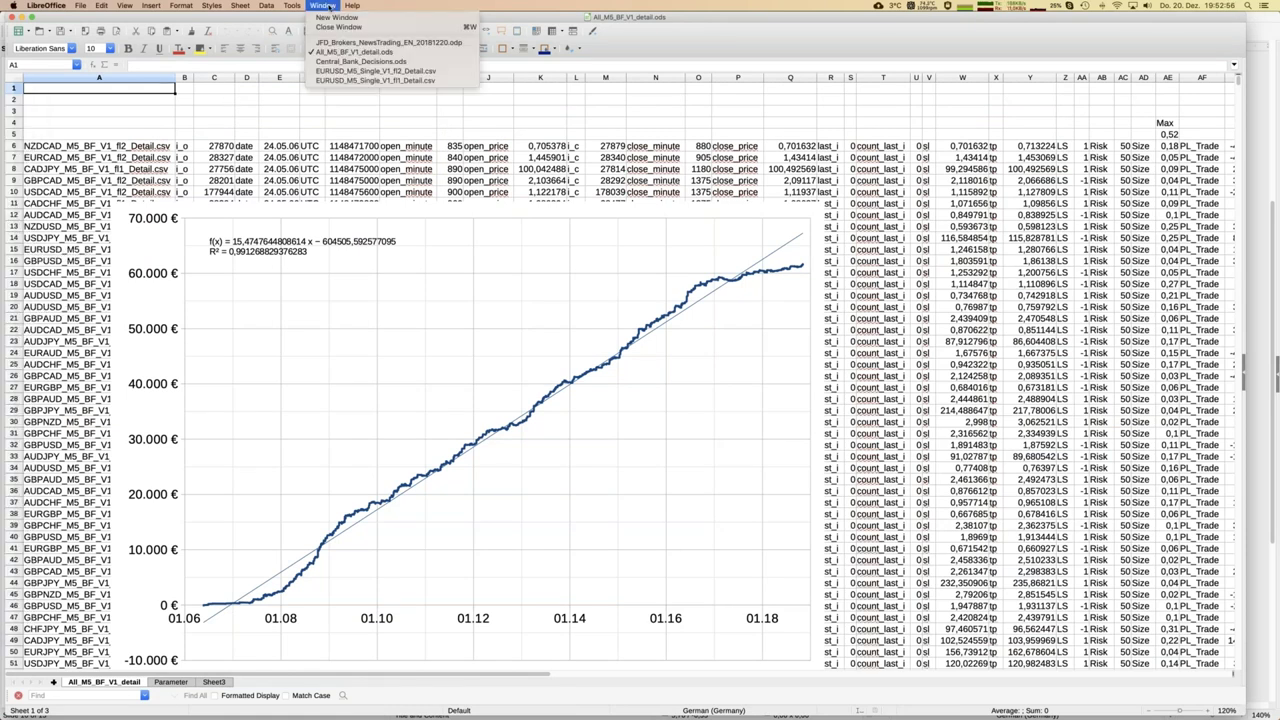
pyautogui.click(339, 44)
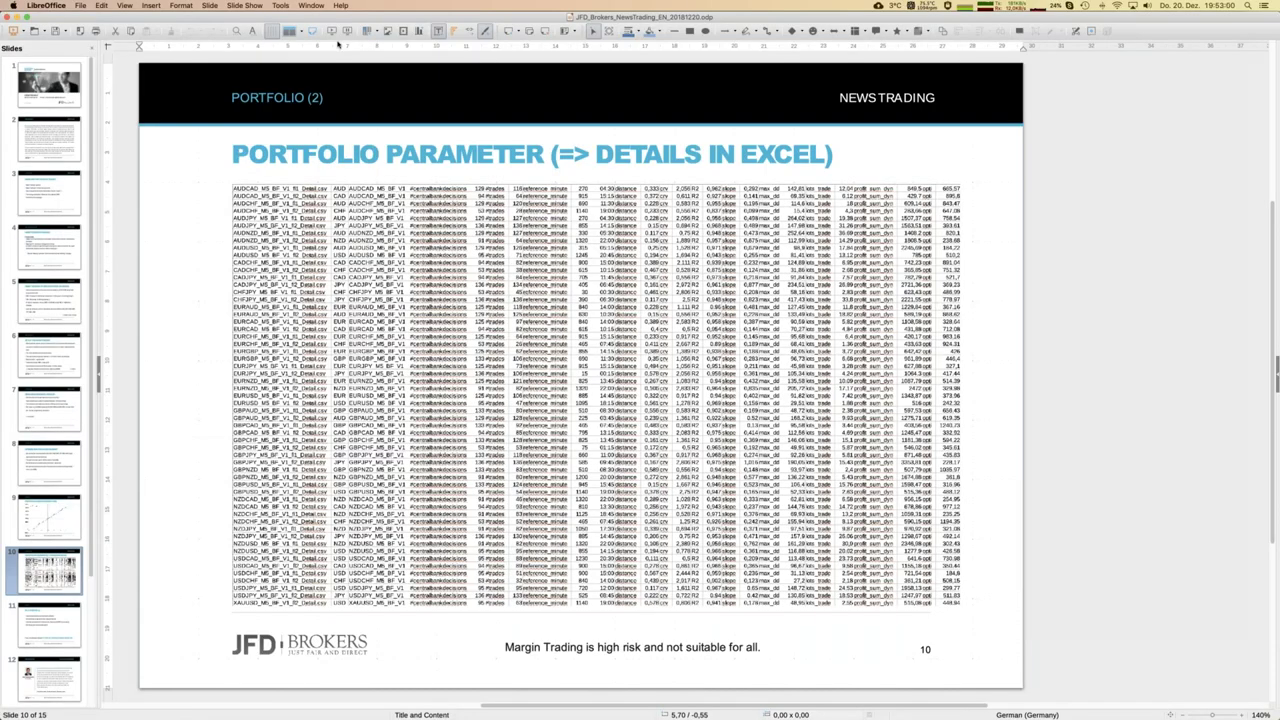
pyautogui.click(50, 628)
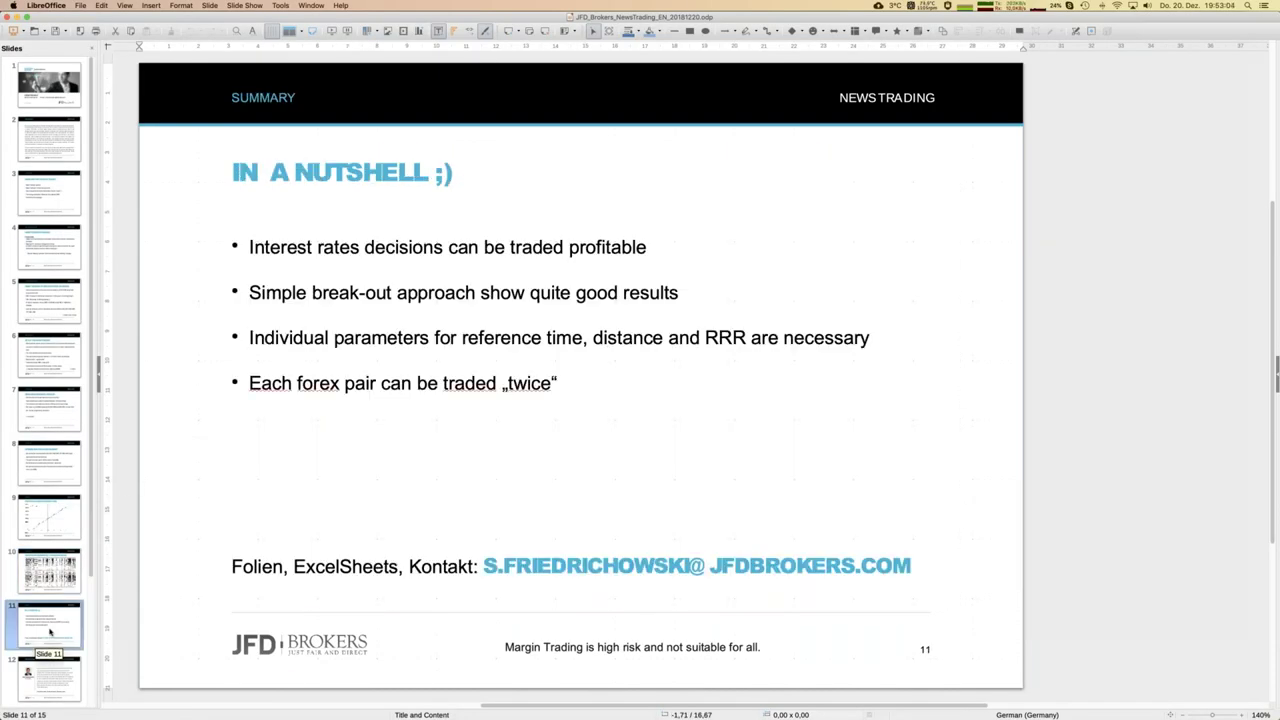